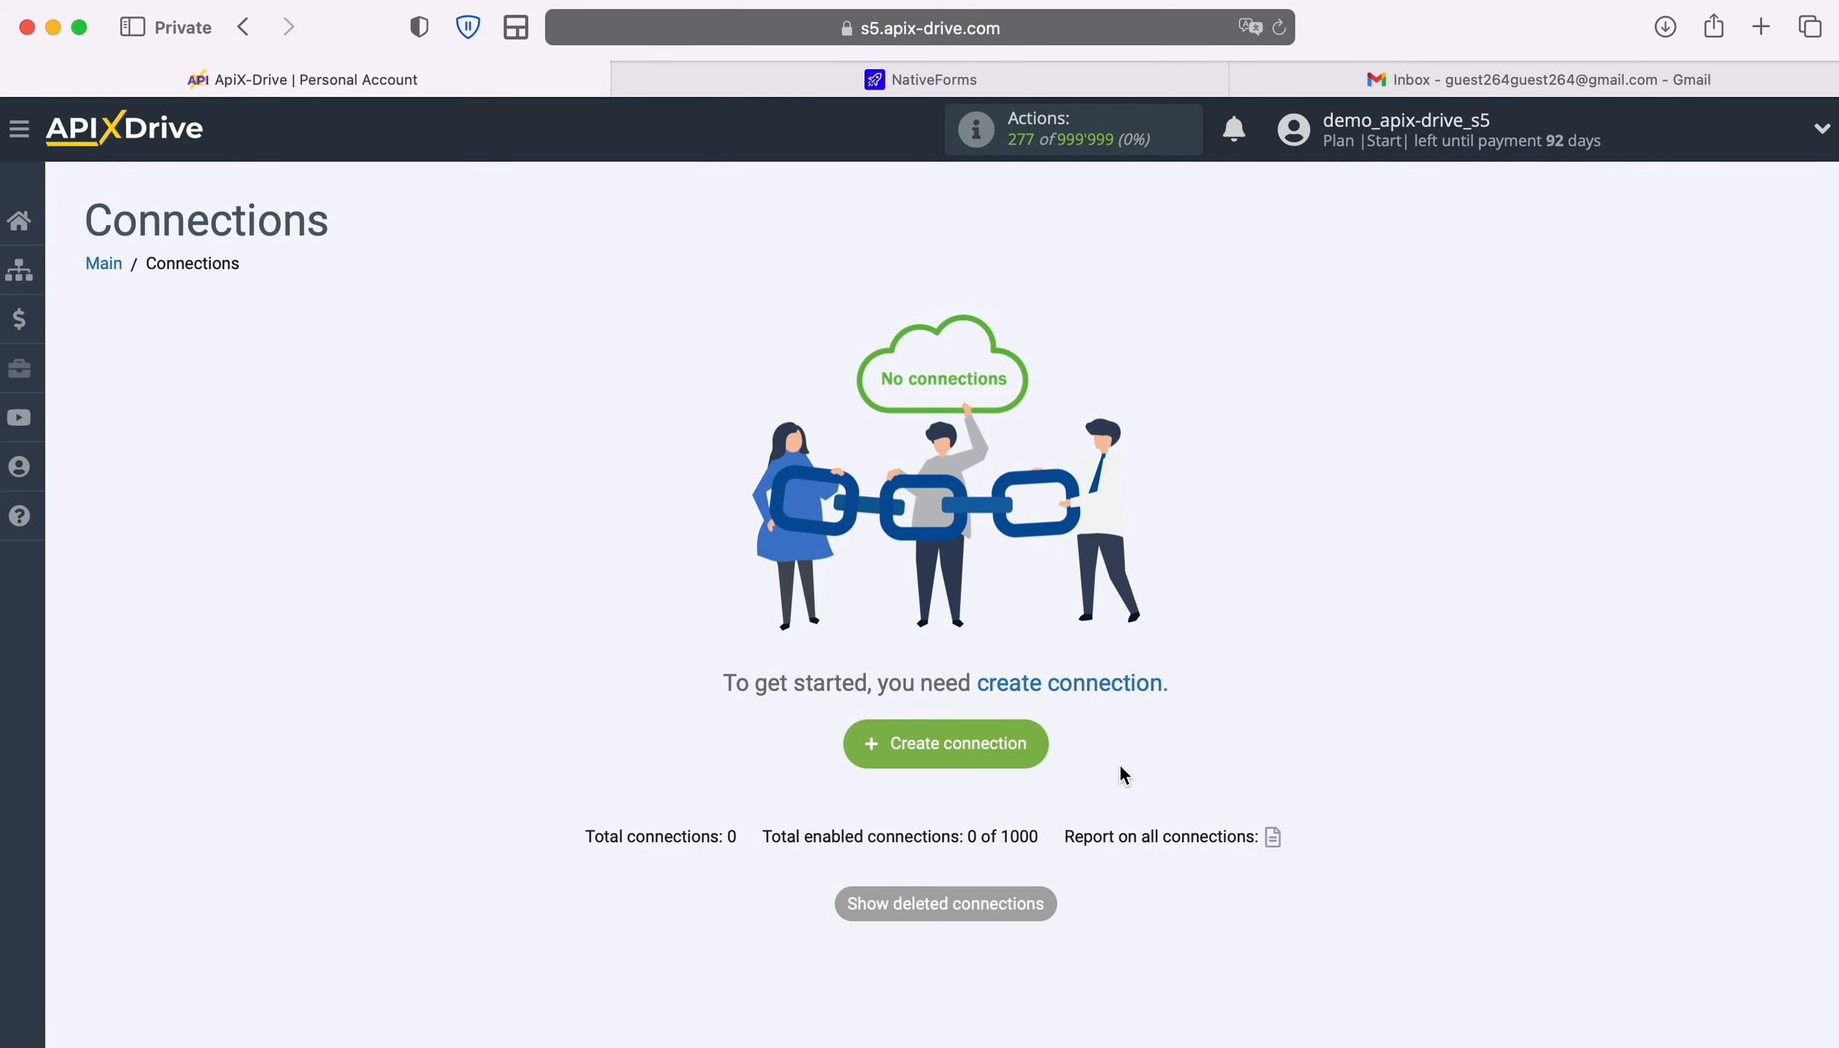
Create a new connection with NativeForms as the data source
{"action": "left_click", "coordinate": [1042, 745]}
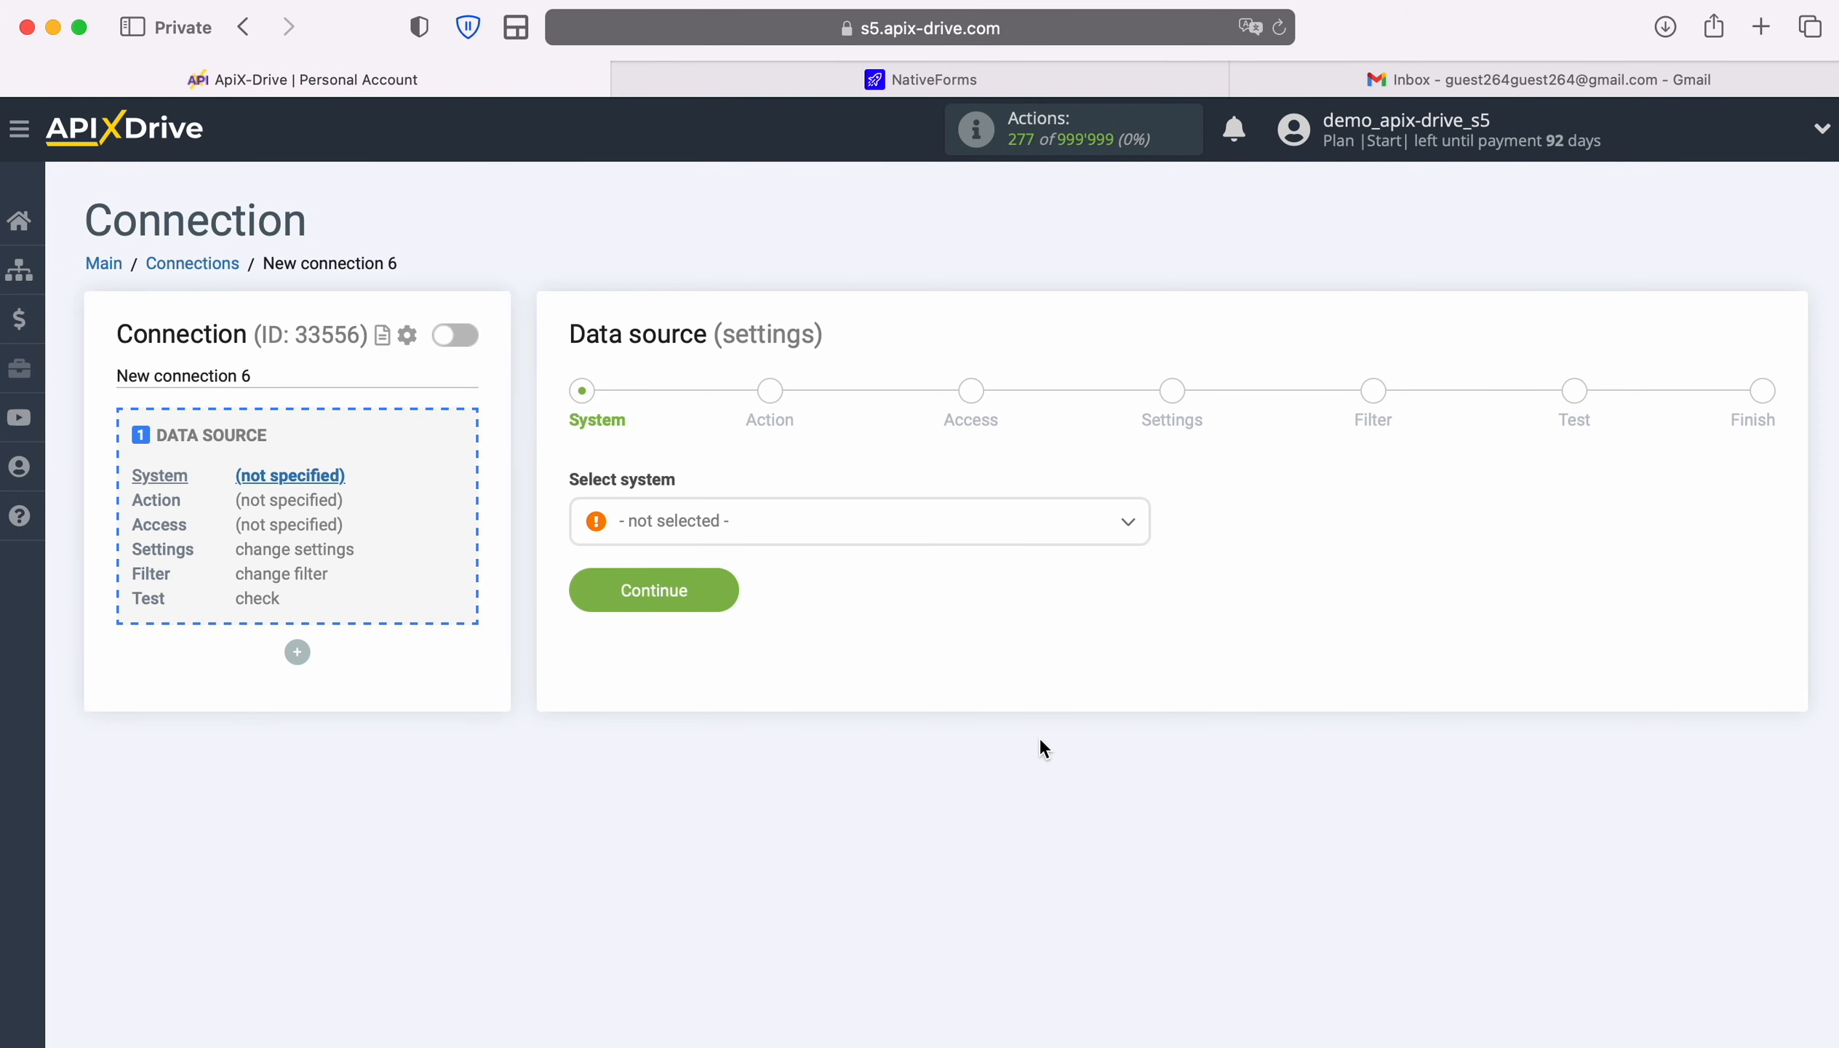
{"action": "left_click", "coordinate": [977, 522]}
{"action": "scroll", "coordinate": [1001, 795], "scroll_direction": "down", "scroll_amount": 20}
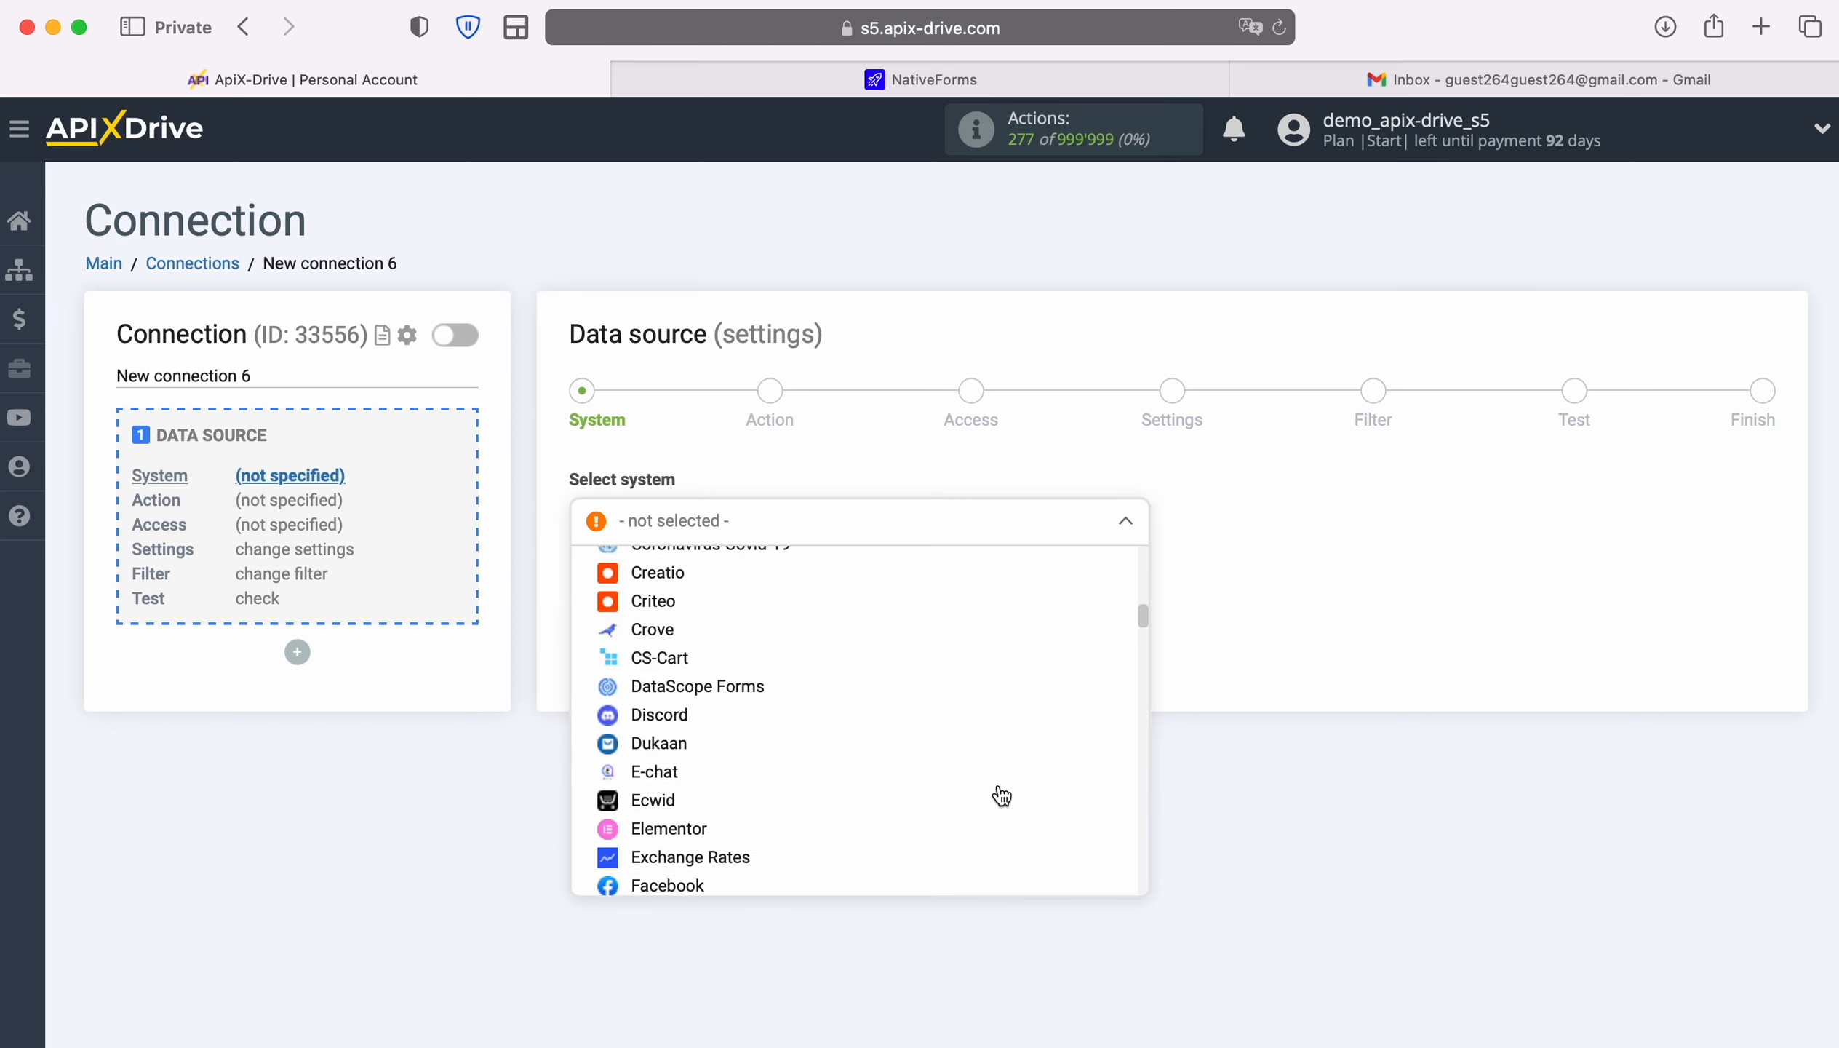
{"action": "scroll", "coordinate": [1001, 795], "scroll_direction": "down", "scroll_amount": 20}
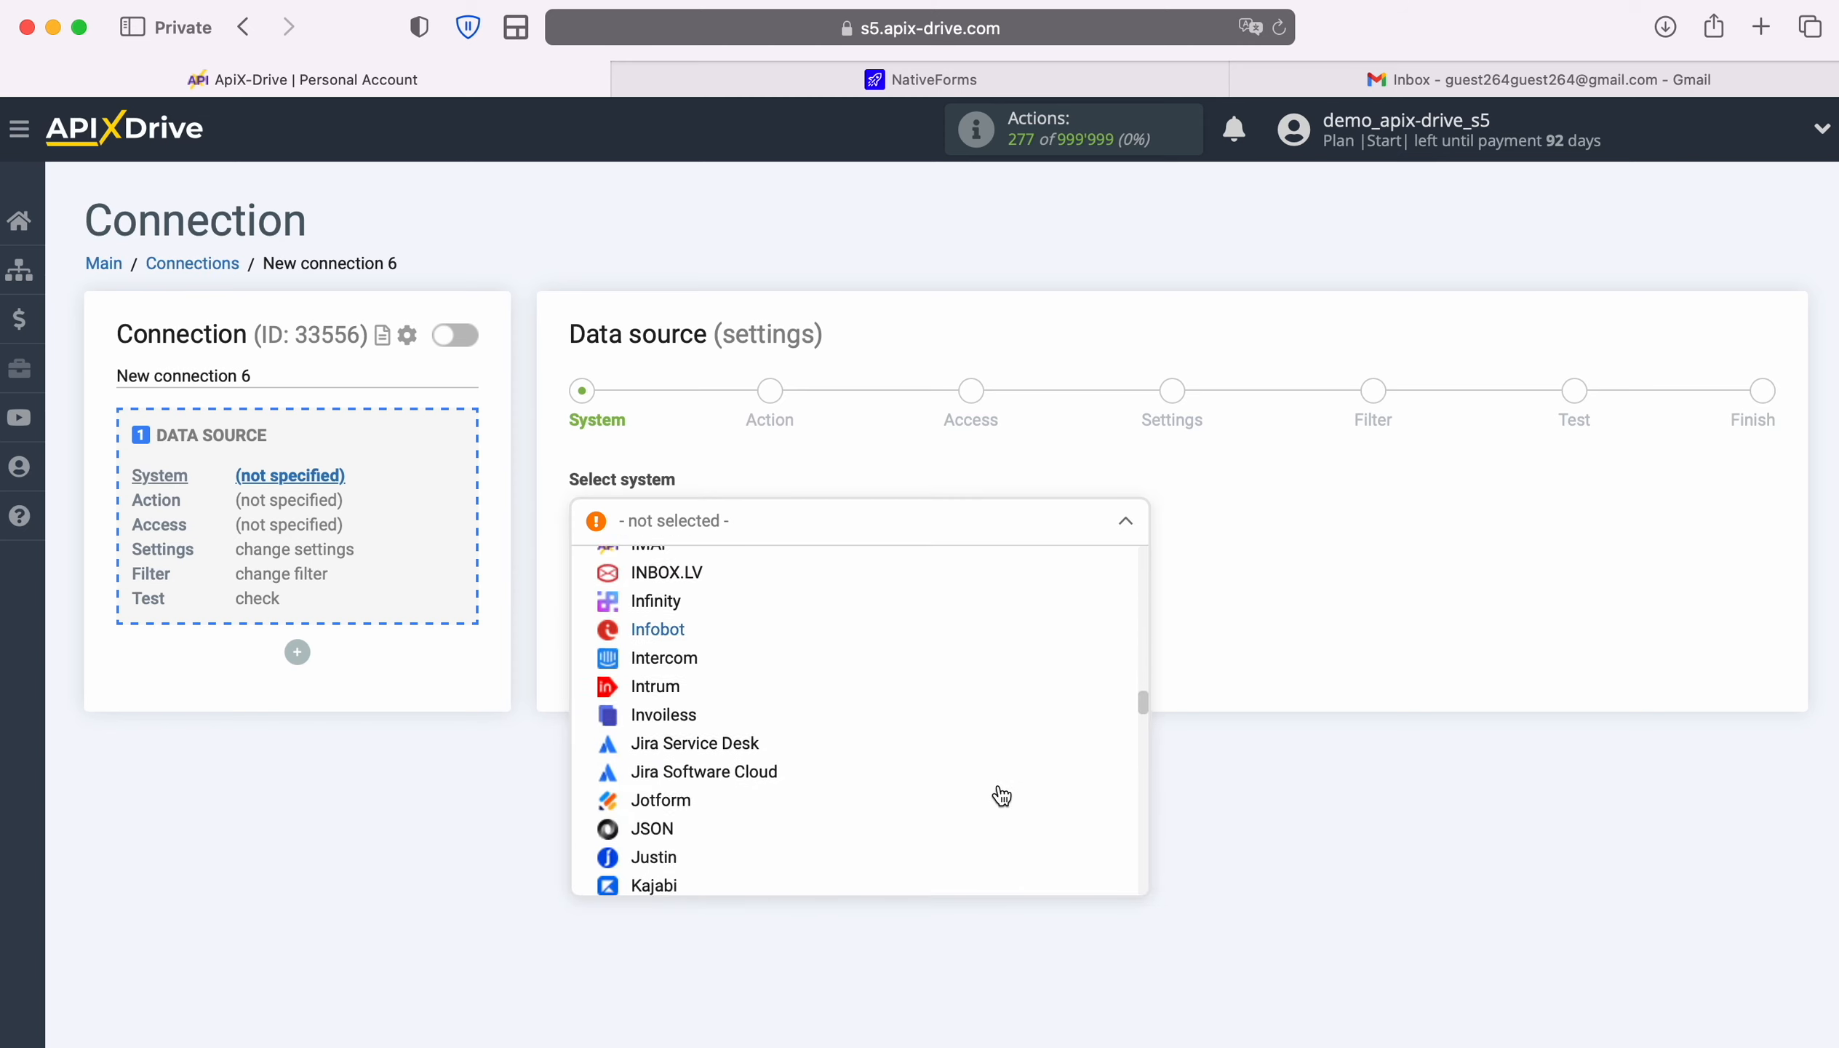
{"action": "scroll", "coordinate": [1001, 795], "scroll_direction": "down", "scroll_amount": 3}
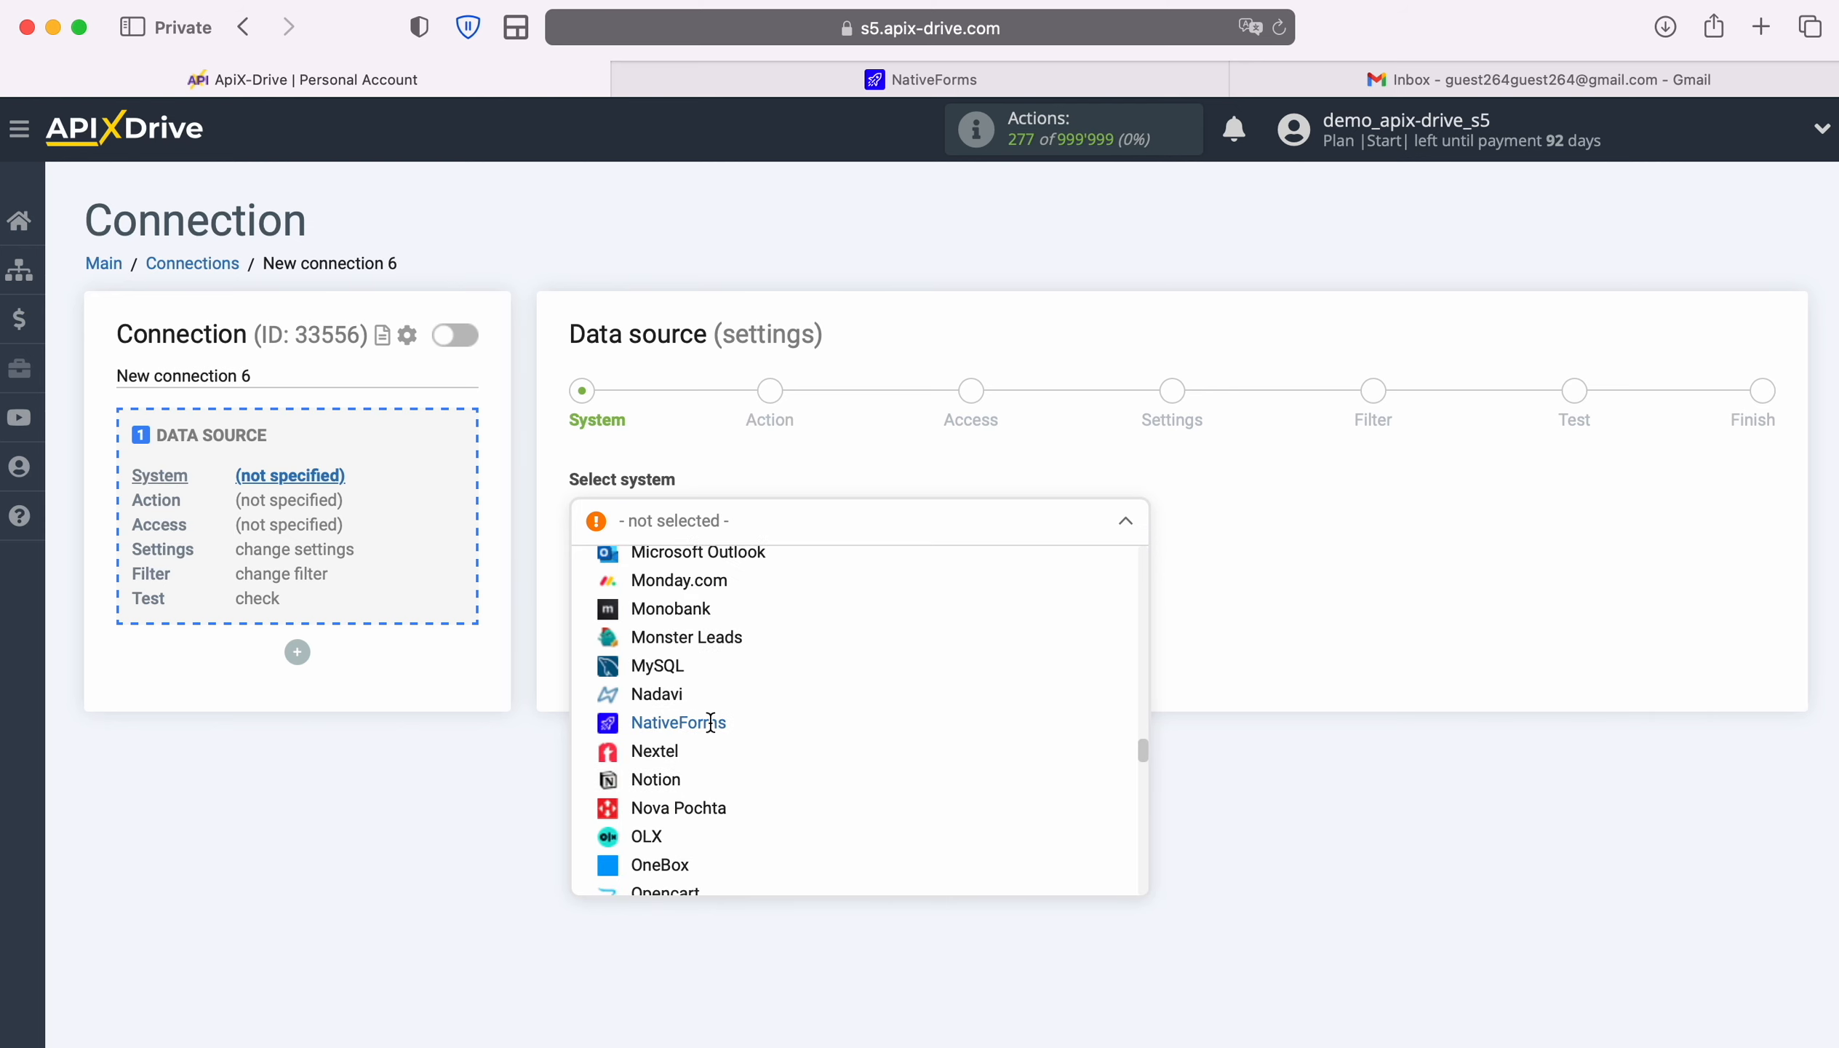
{"action": "left_click", "coordinate": [722, 724]}
{"action": "left_click", "coordinate": [723, 587]}
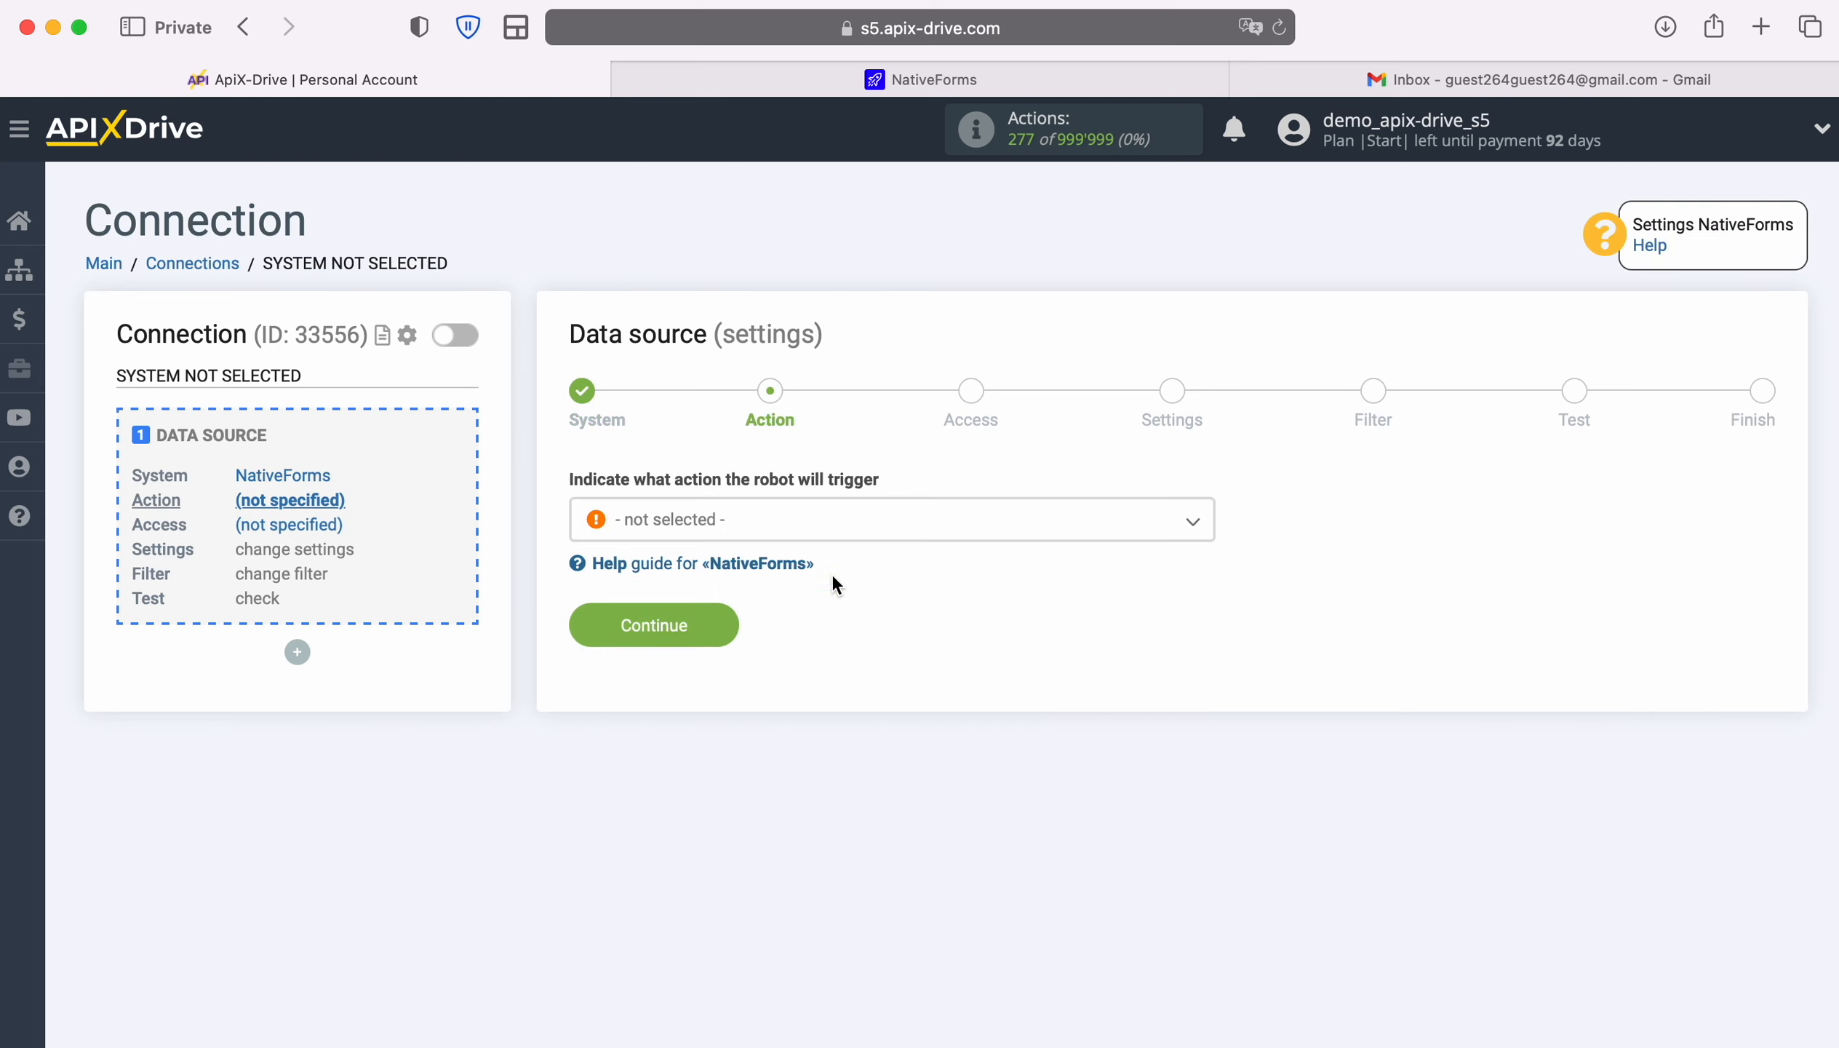
Set the source action to Get DATA and continue to account access
{"action": "left_click", "coordinate": [941, 539]}
{"action": "left_click", "coordinate": [690, 645]}
{"action": "left_click", "coordinate": [719, 627]}
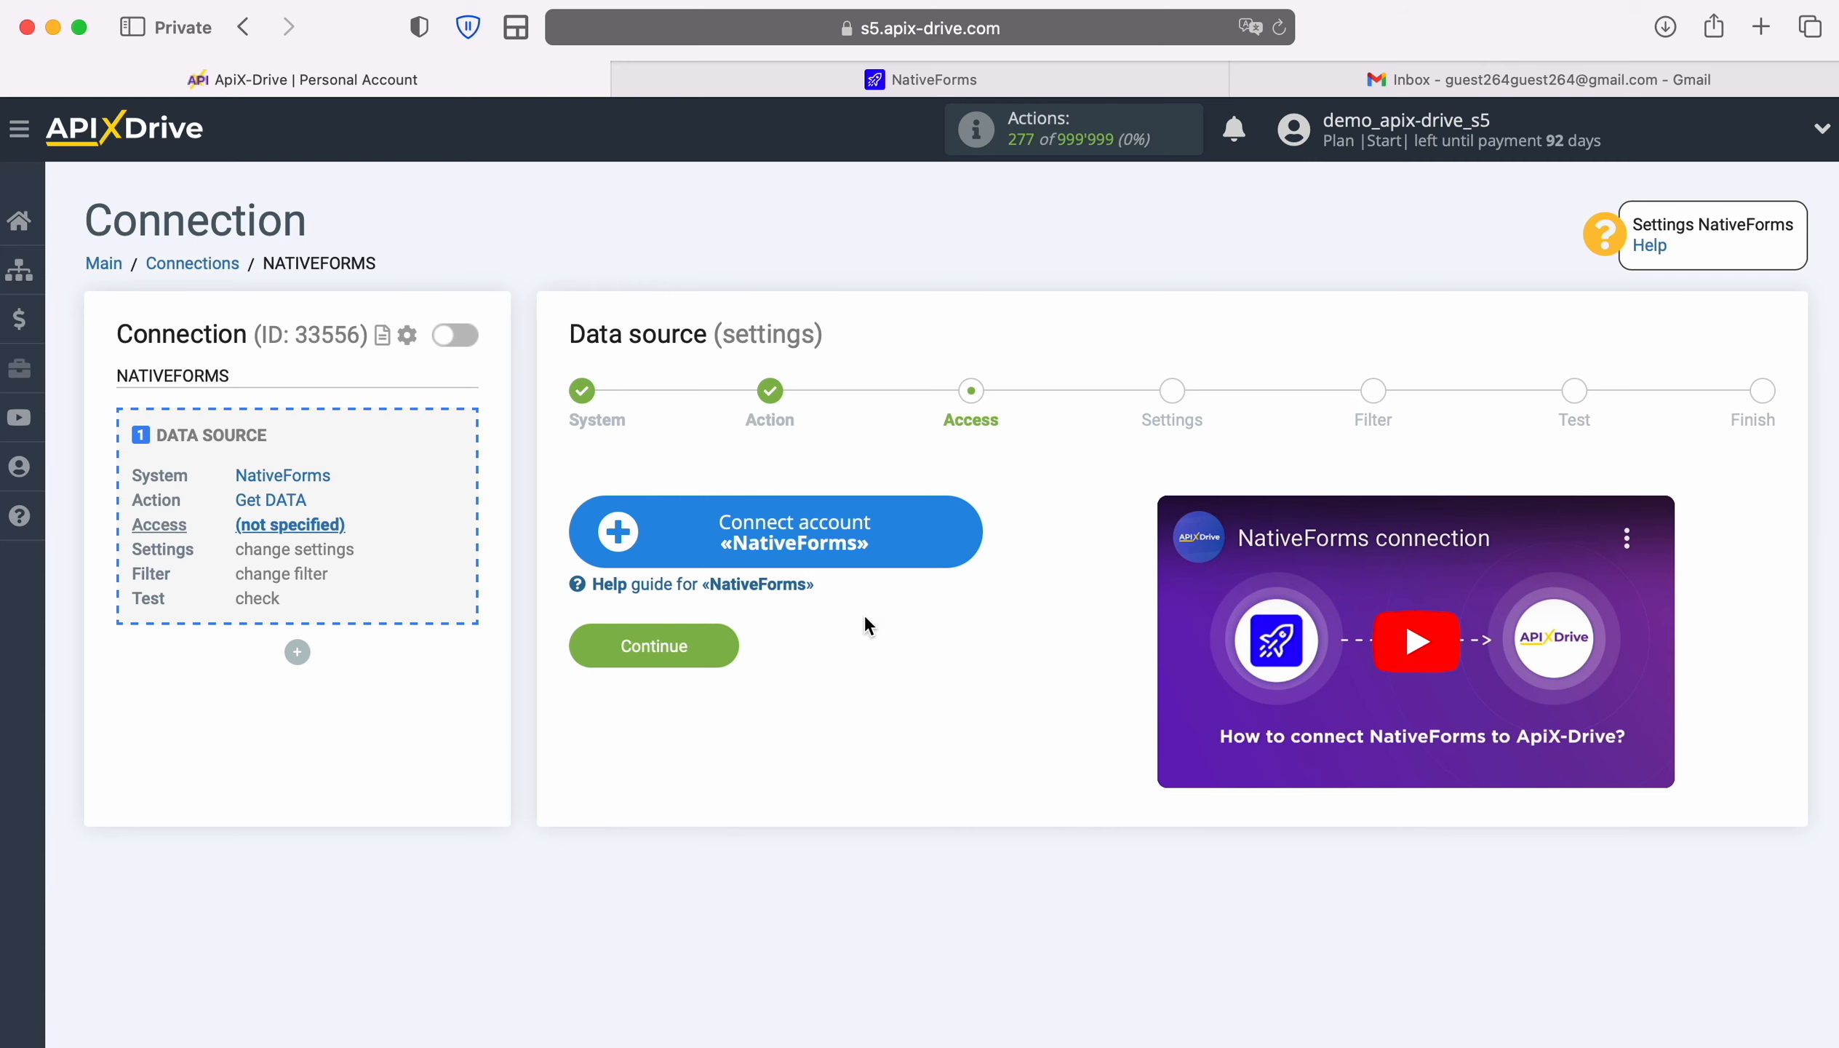
Connect a NativeForms account under its default name and continue to settings
{"action": "left_click", "coordinate": [971, 531]}
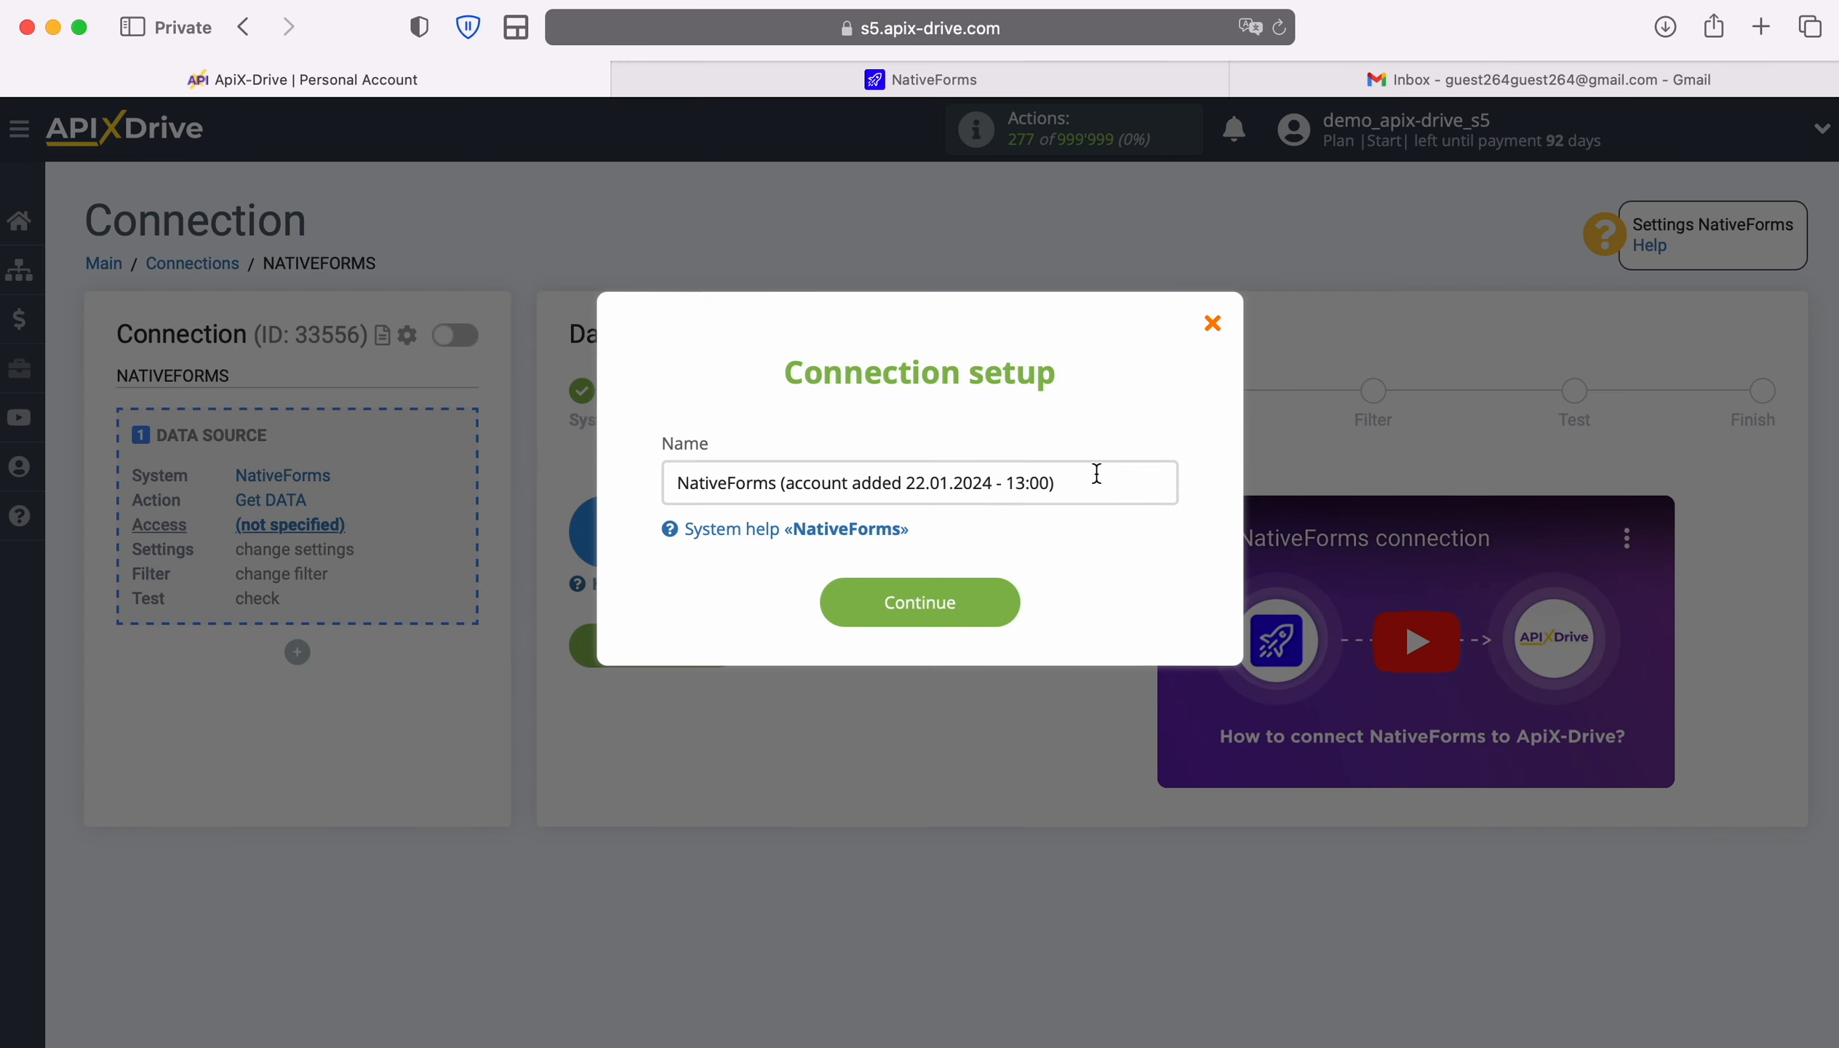
{"action": "left_click_drag", "start_coordinate": [1087, 482], "coordinate": [649, 483]}
{"action": "left_click", "coordinate": [649, 483]}
{"action": "left_click", "coordinate": [1007, 598]}
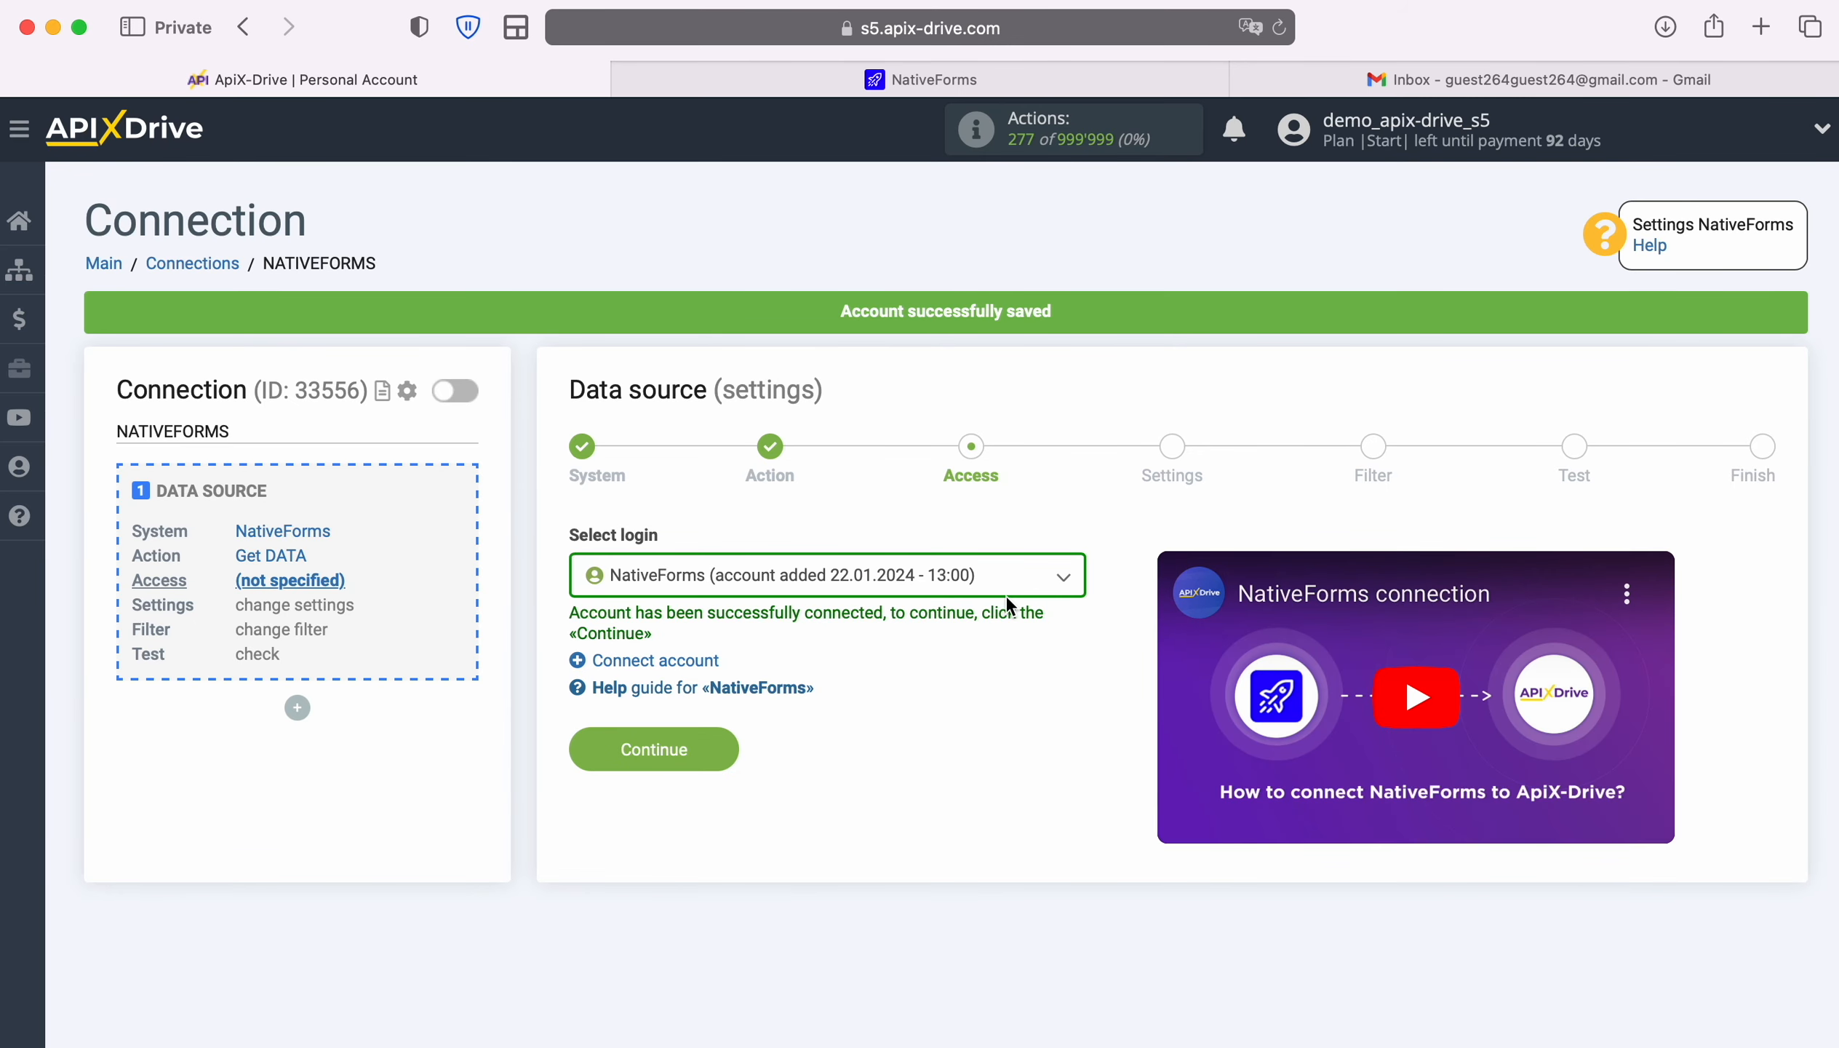
{"action": "left_click", "coordinate": [708, 754]}
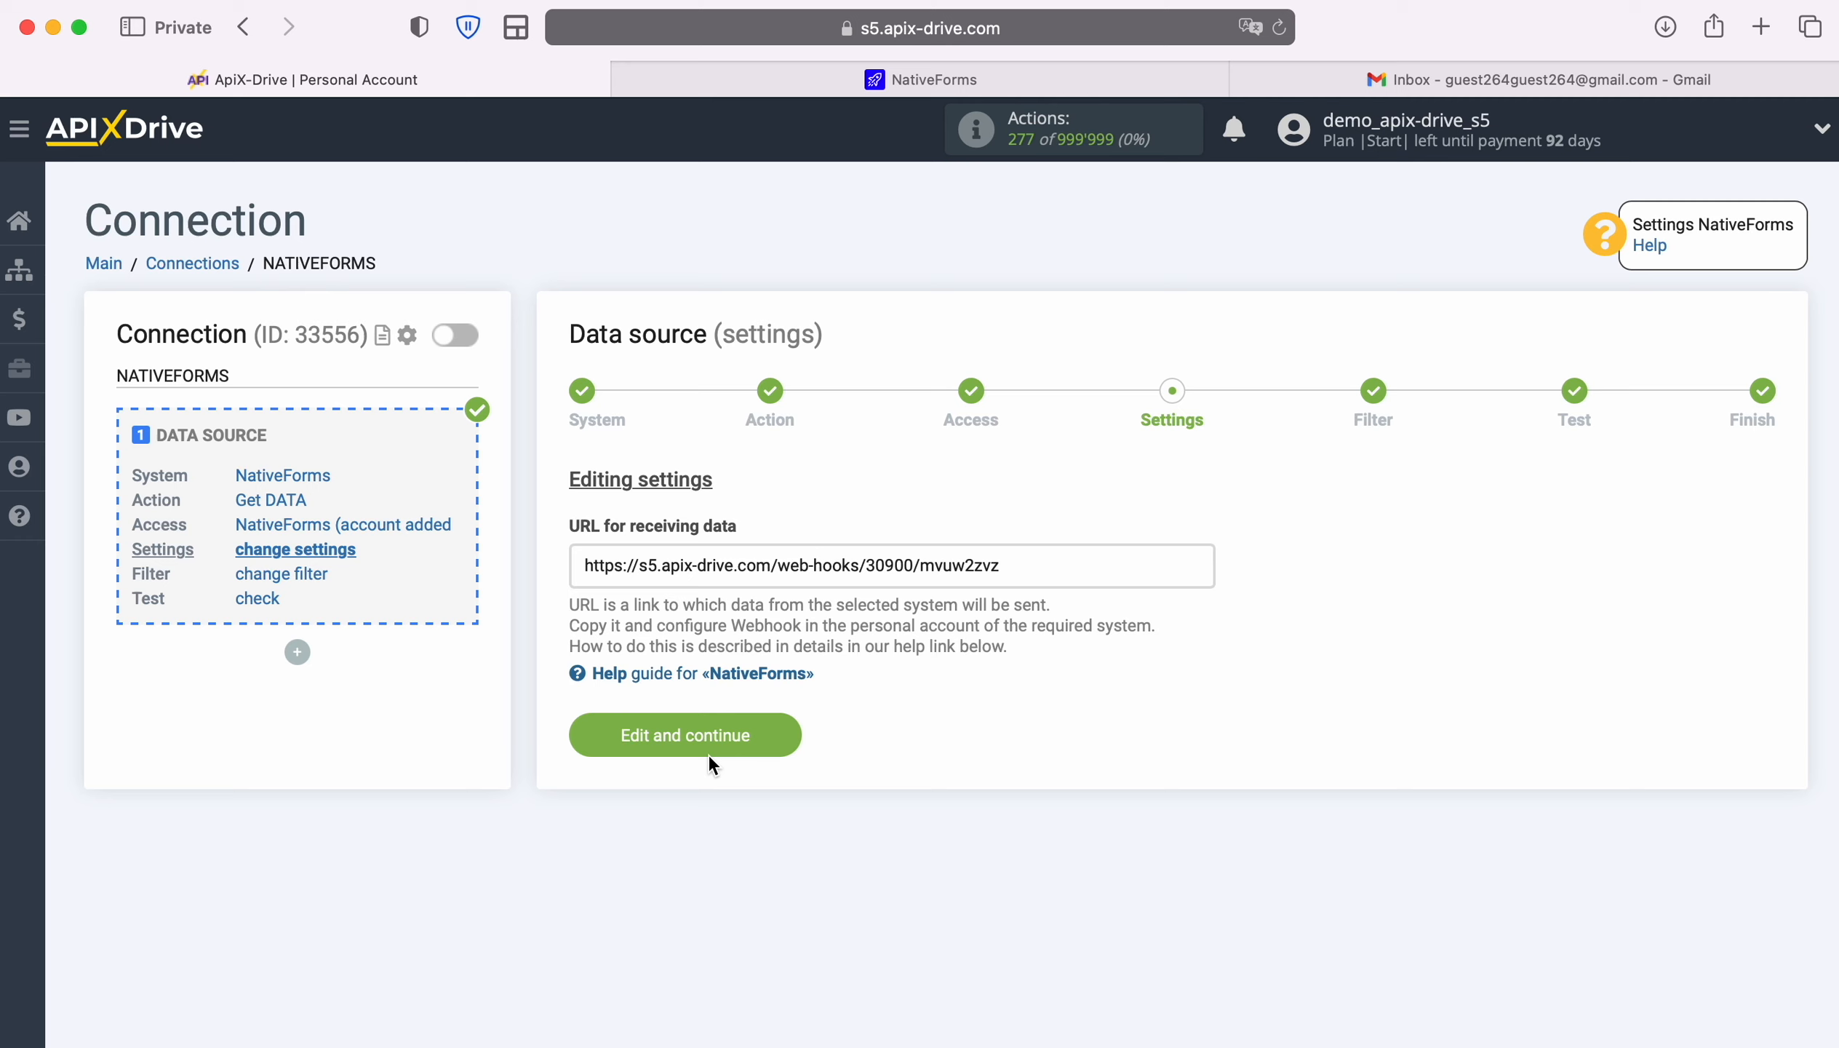
Copy the webhook URL for receiving data and switch to NativeForms
{"action": "left_click_drag", "start_coordinate": [582, 565], "coordinate": [987, 563]}
{"action": "right_click", "coordinate": [954, 563]}
{"action": "left_click", "coordinate": [1015, 706]}
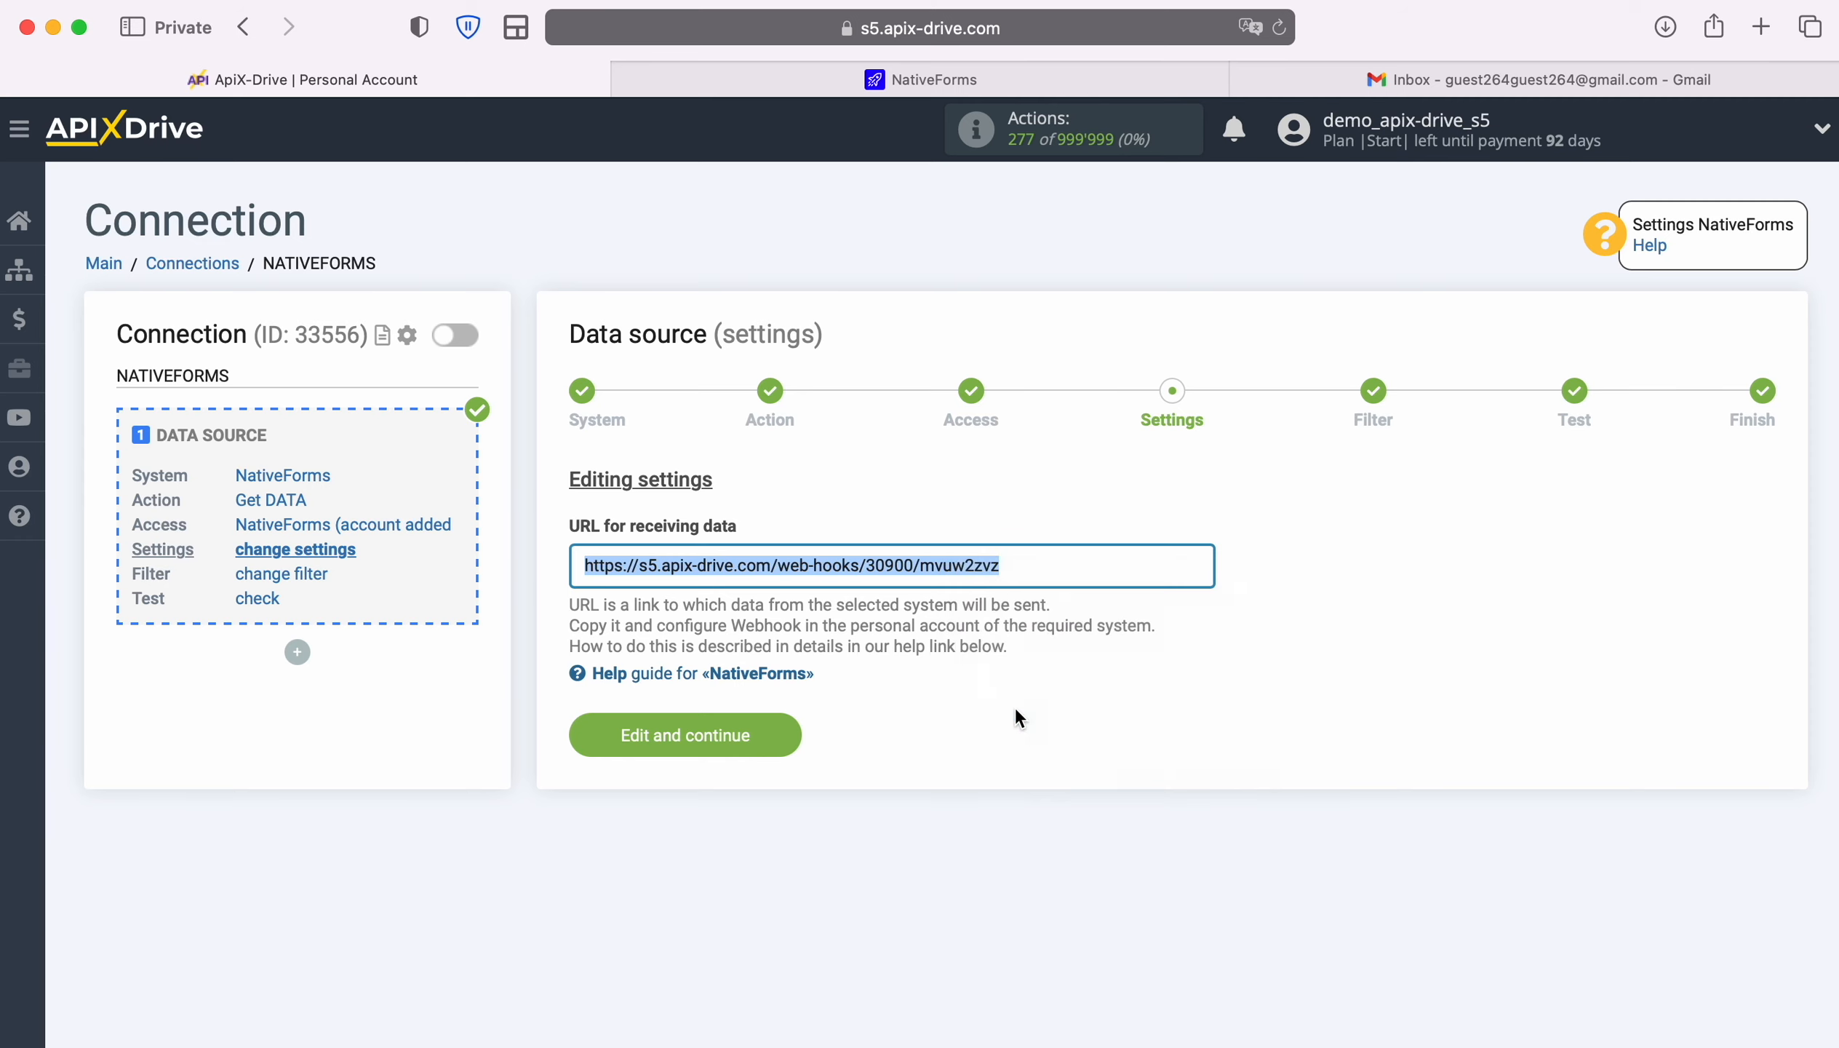
{"action": "left_click", "coordinate": [881, 82]}
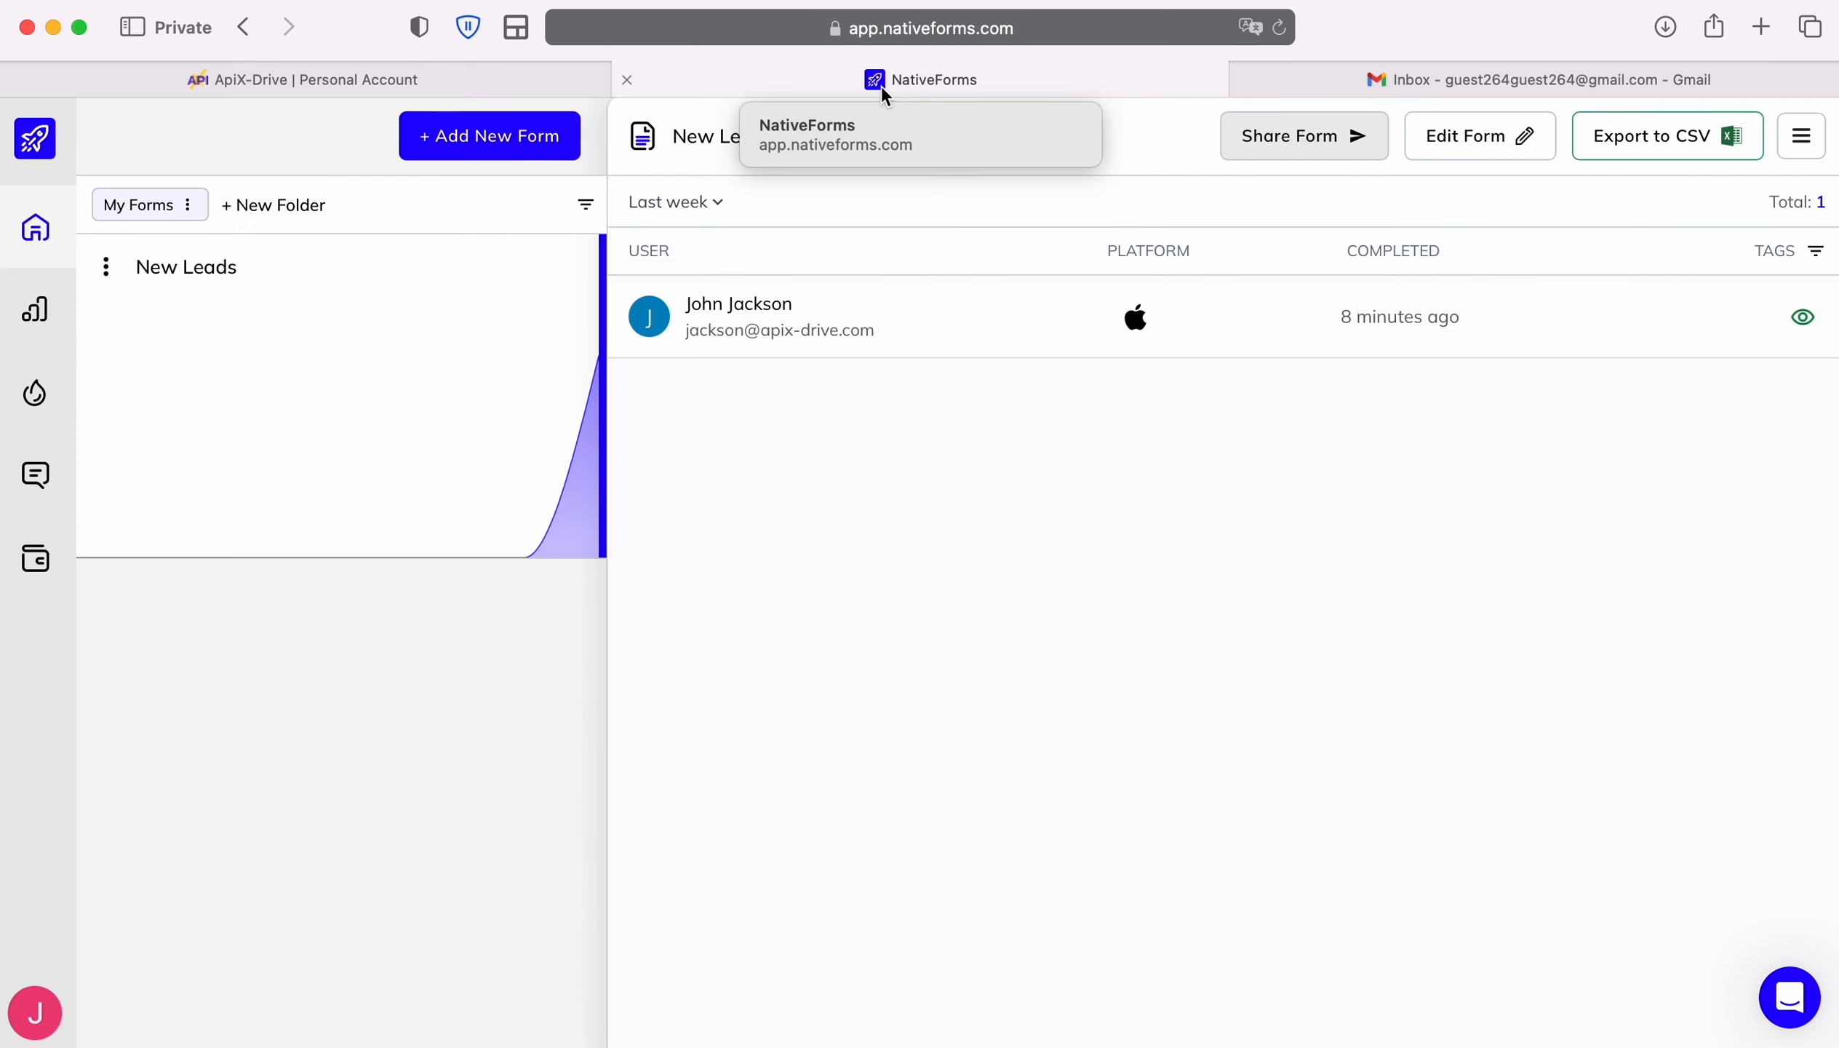
Add a new webhook to the New Leads form using the copied ApiX-Drive URL
{"action": "left_click", "coordinate": [1462, 152]}
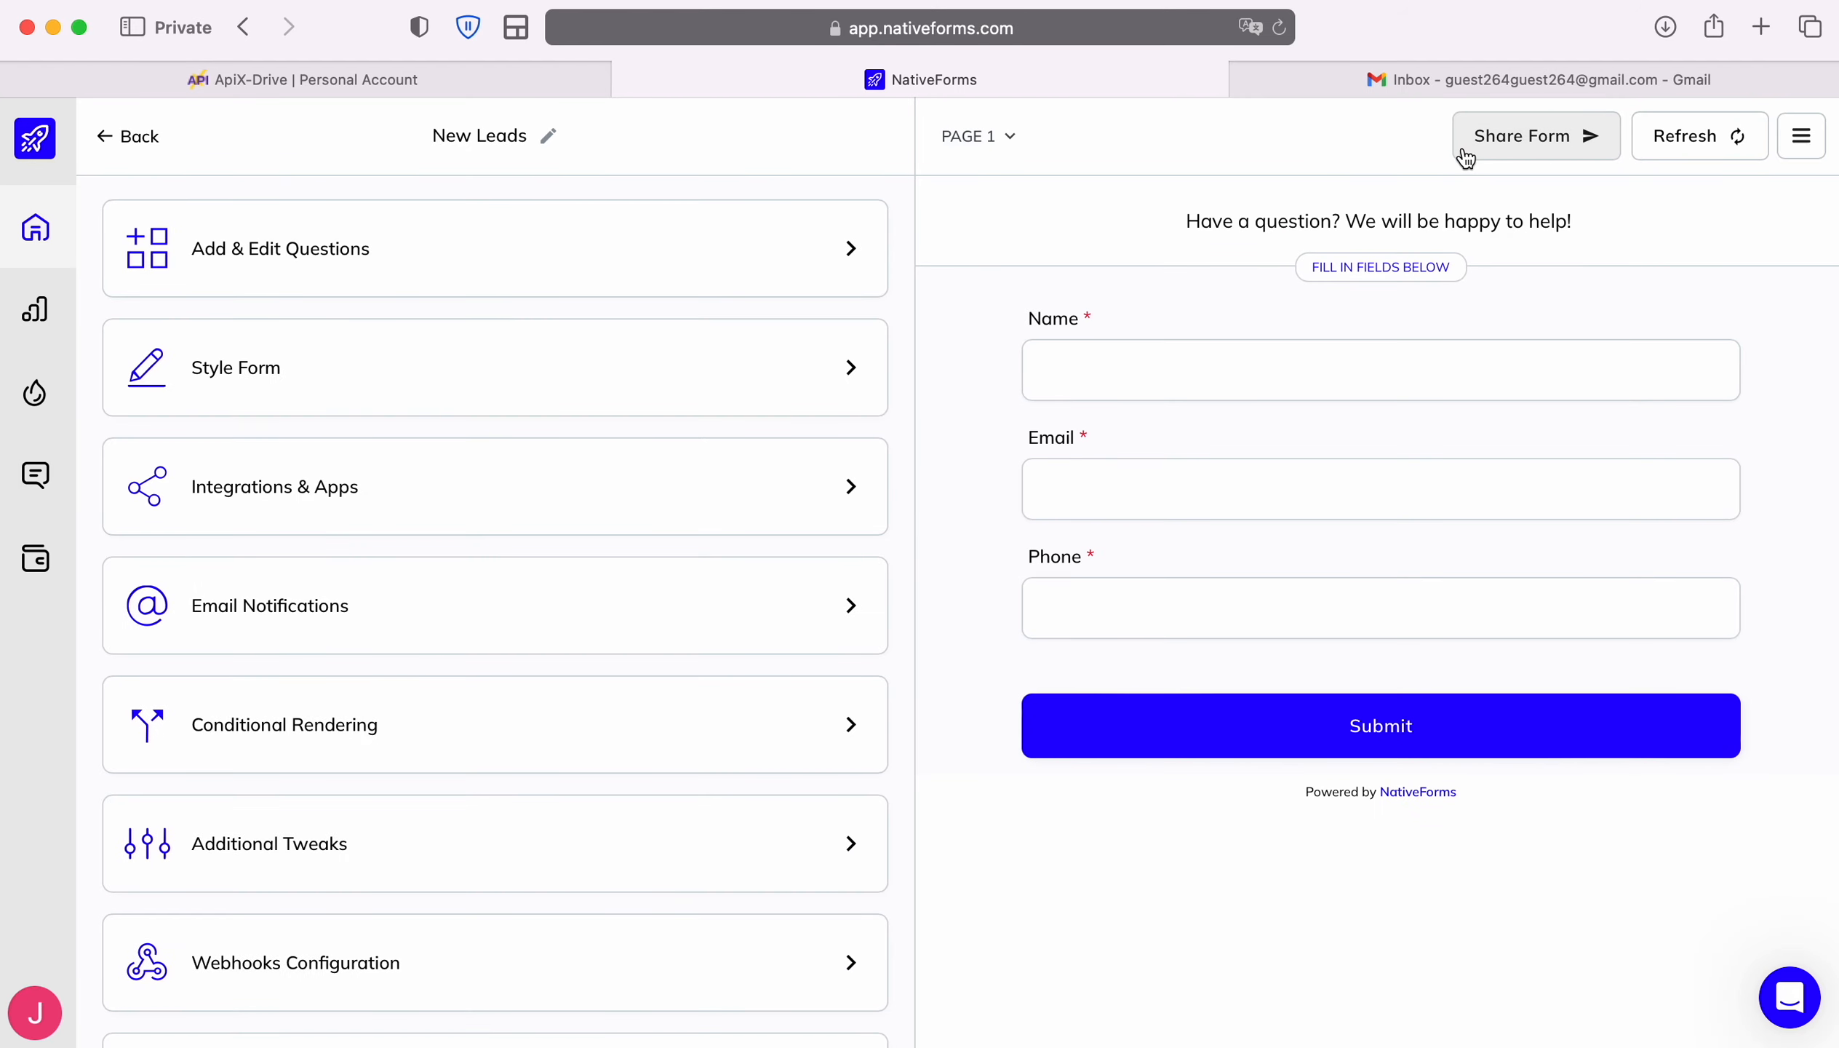
{"action": "left_click", "coordinate": [758, 954]}
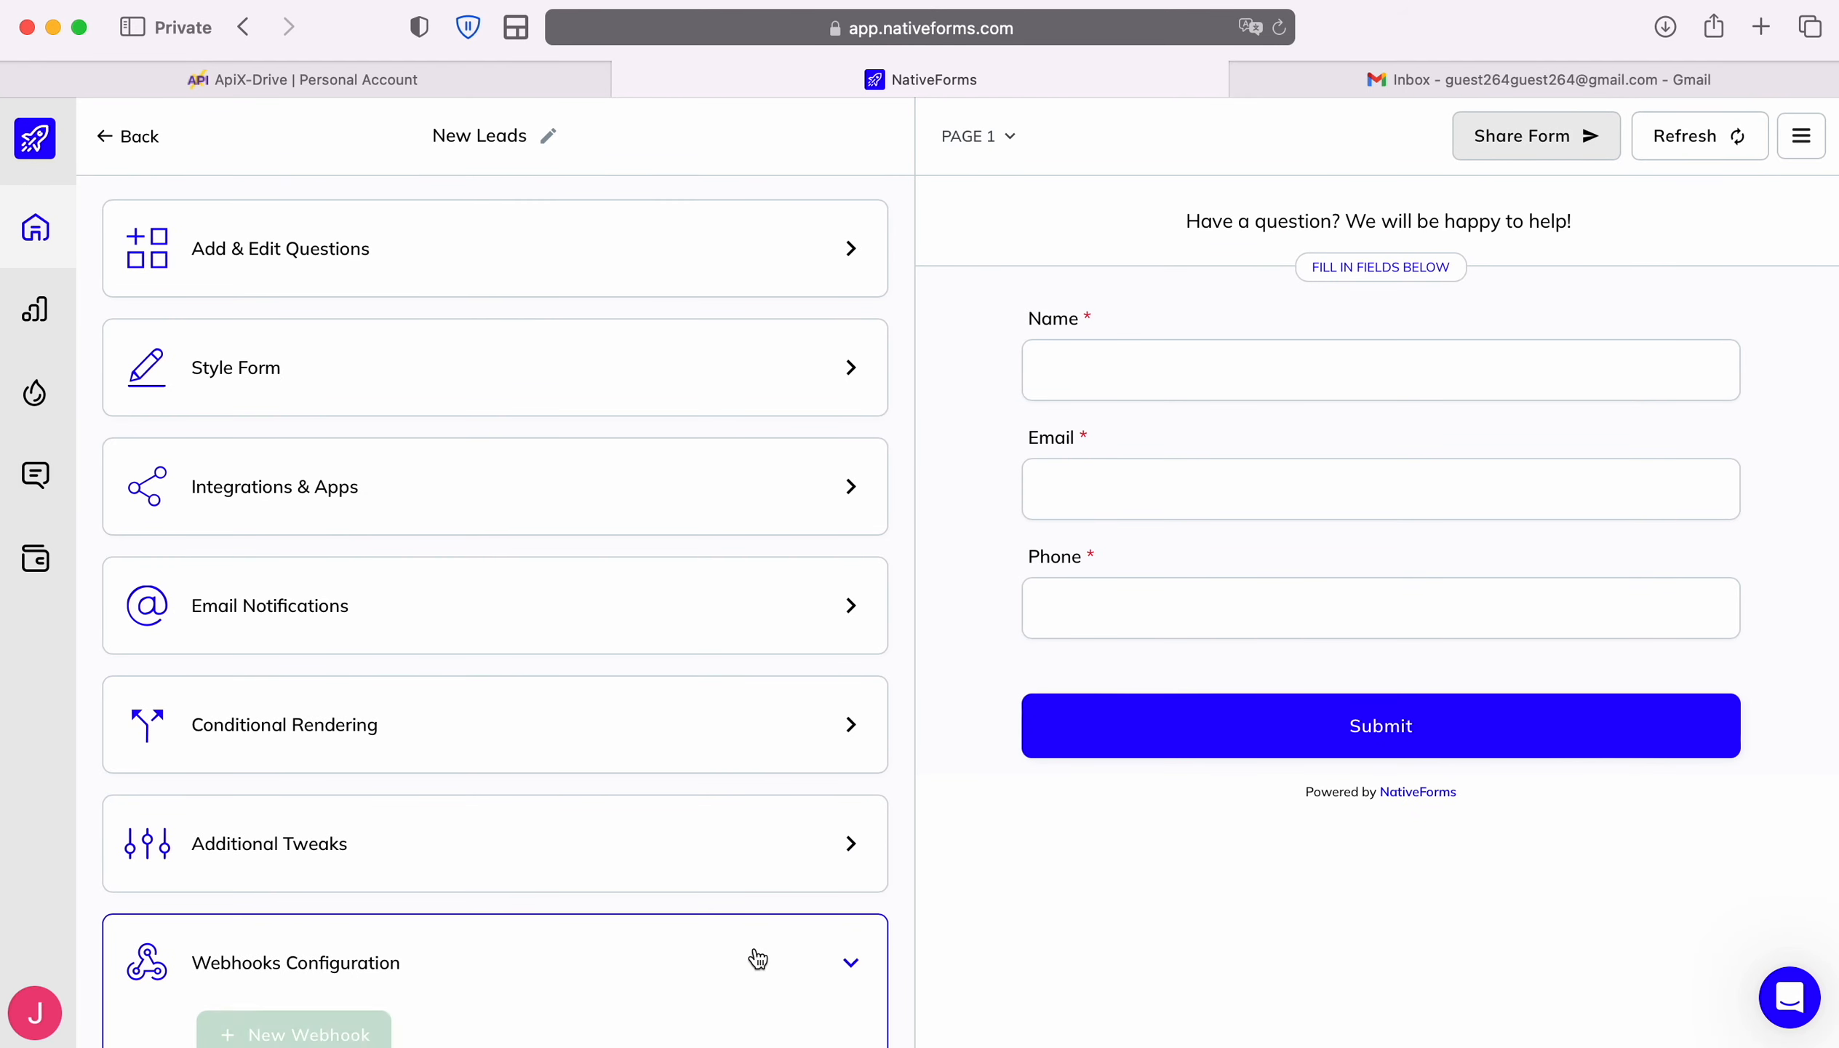
{"action": "scroll", "coordinate": [757, 958], "scroll_direction": "down", "scroll_amount": 2}
{"action": "scroll", "coordinate": [754, 956], "scroll_direction": "down", "scroll_amount": 3}
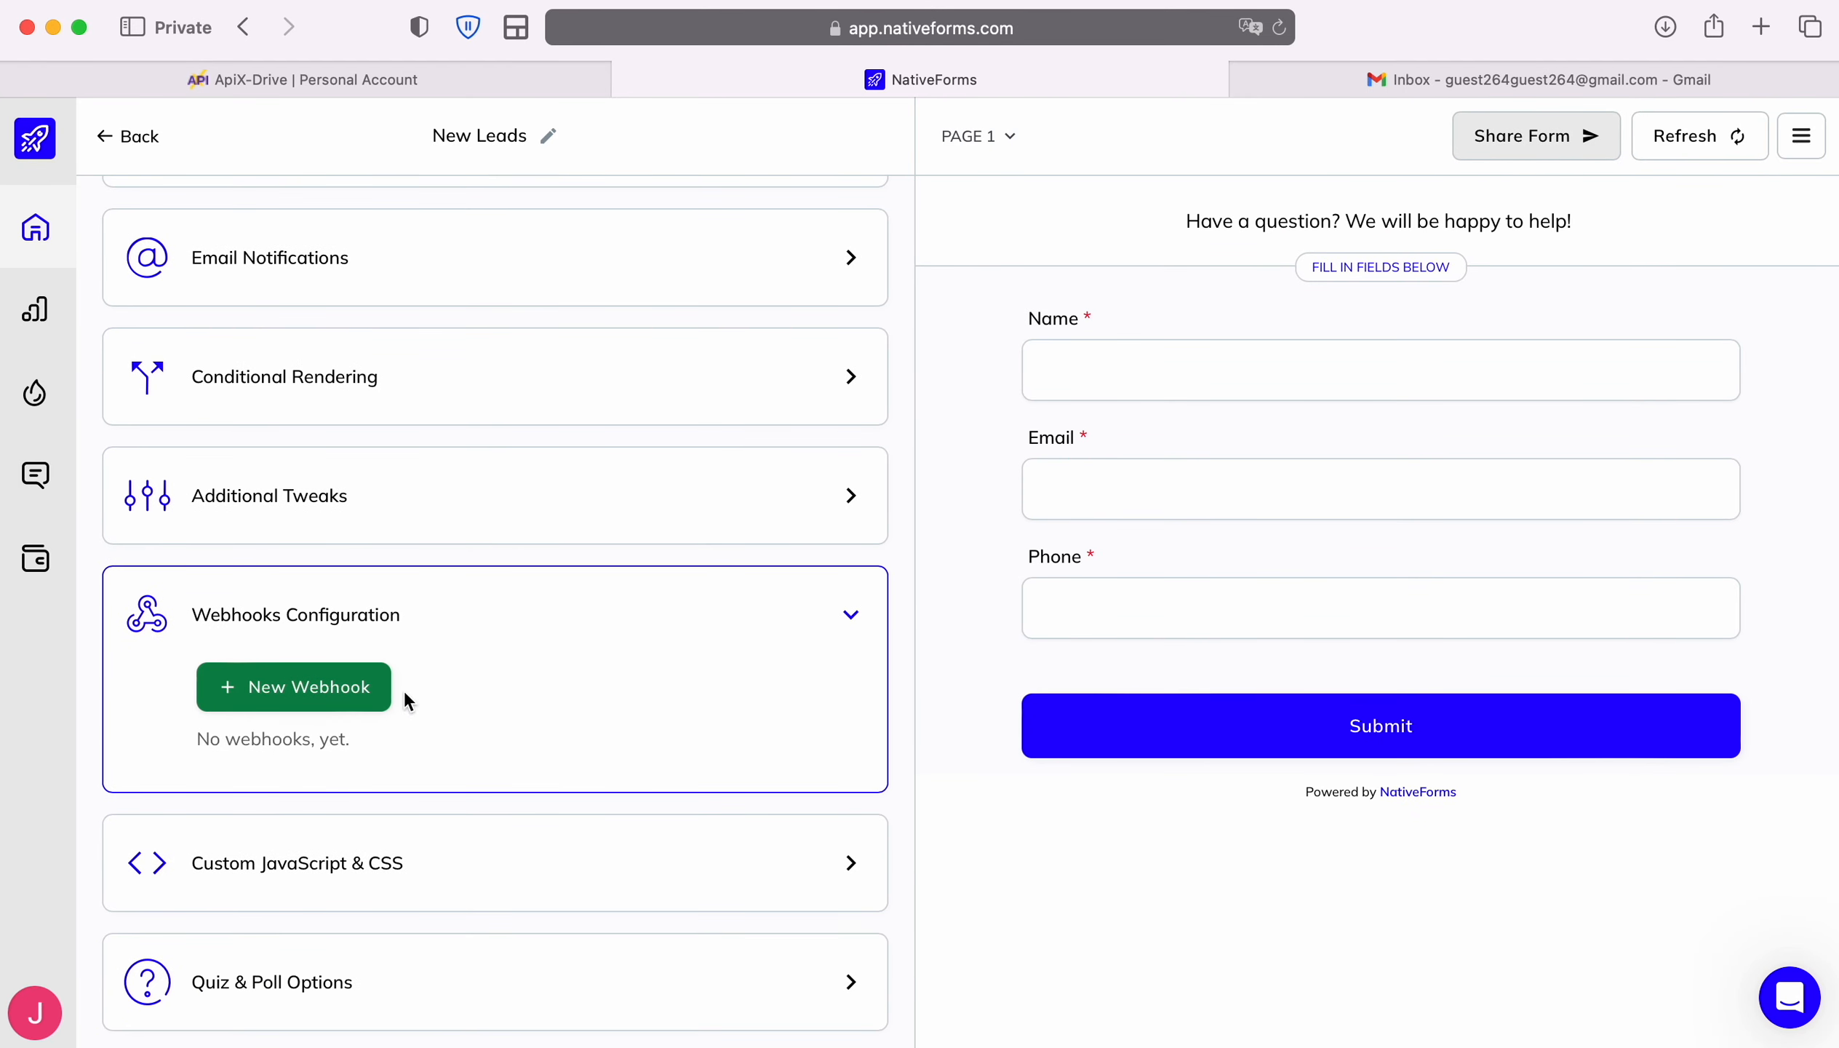
{"action": "left_click", "coordinate": [369, 689]}
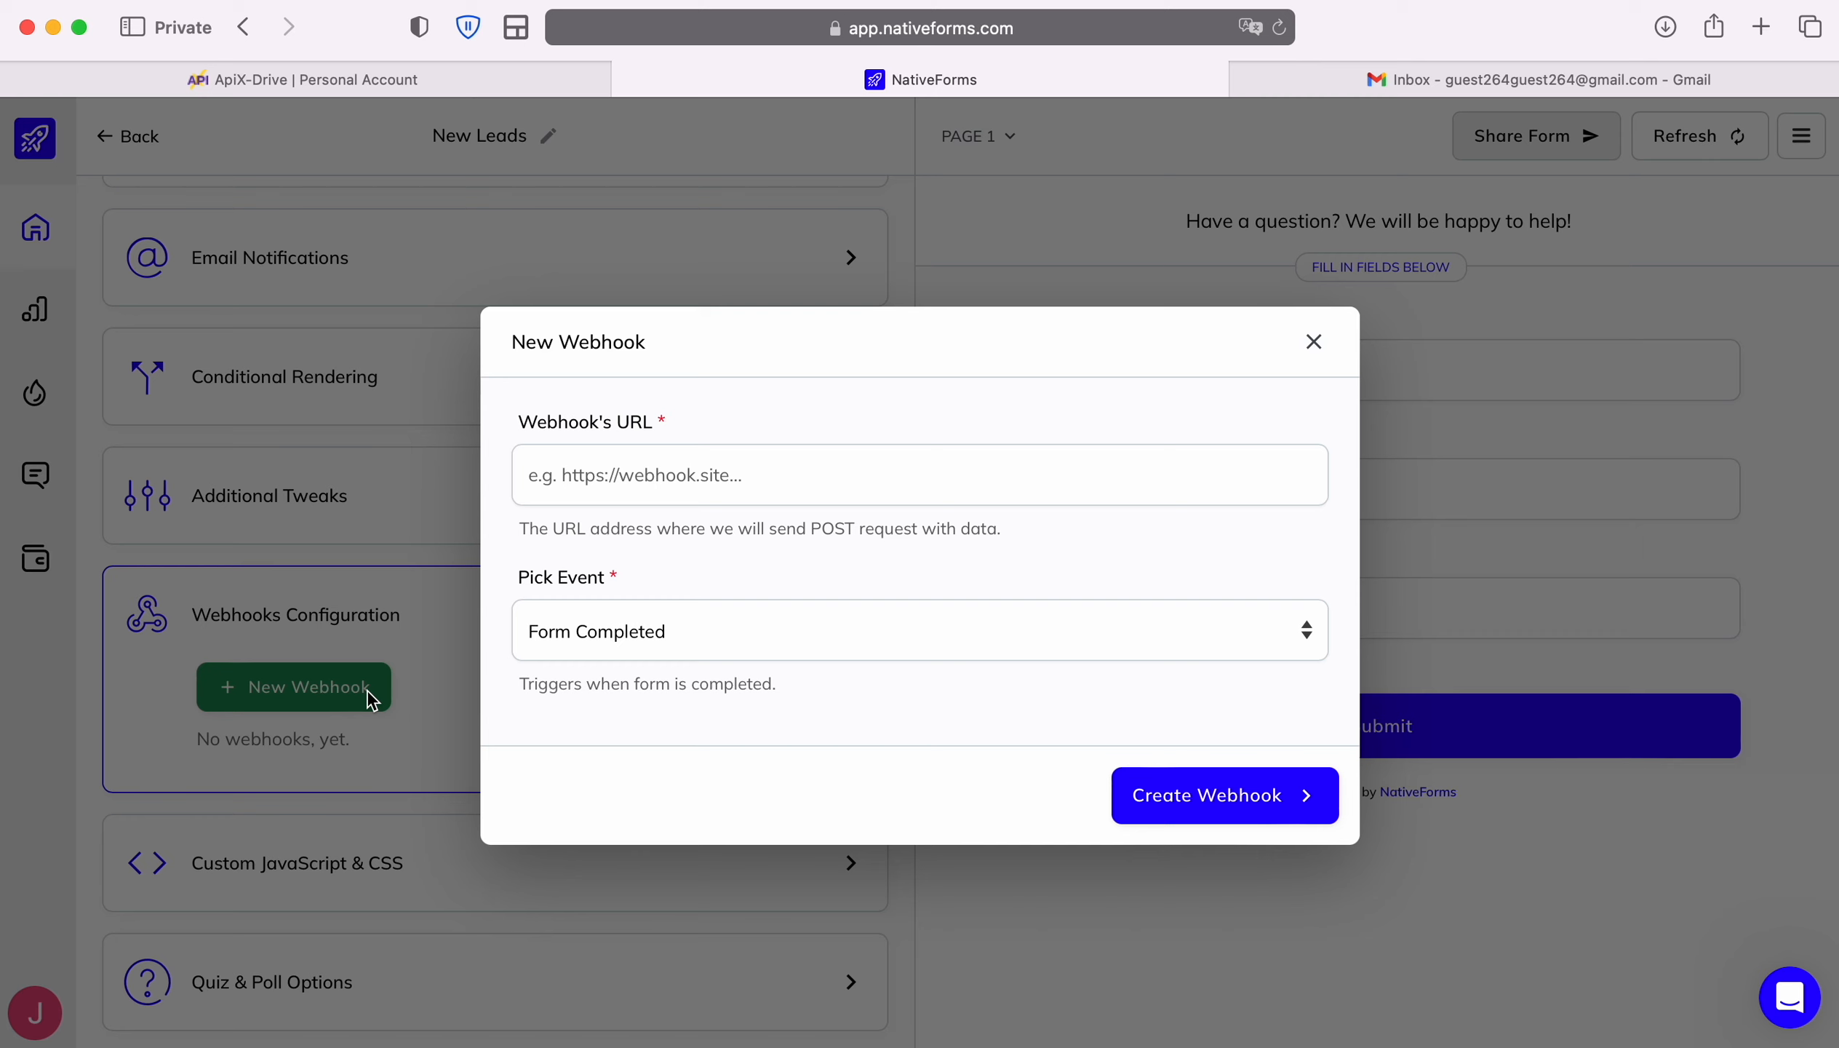
{"action": "left_click", "coordinate": [686, 476]}
{"action": "right_click", "coordinate": [688, 479]}
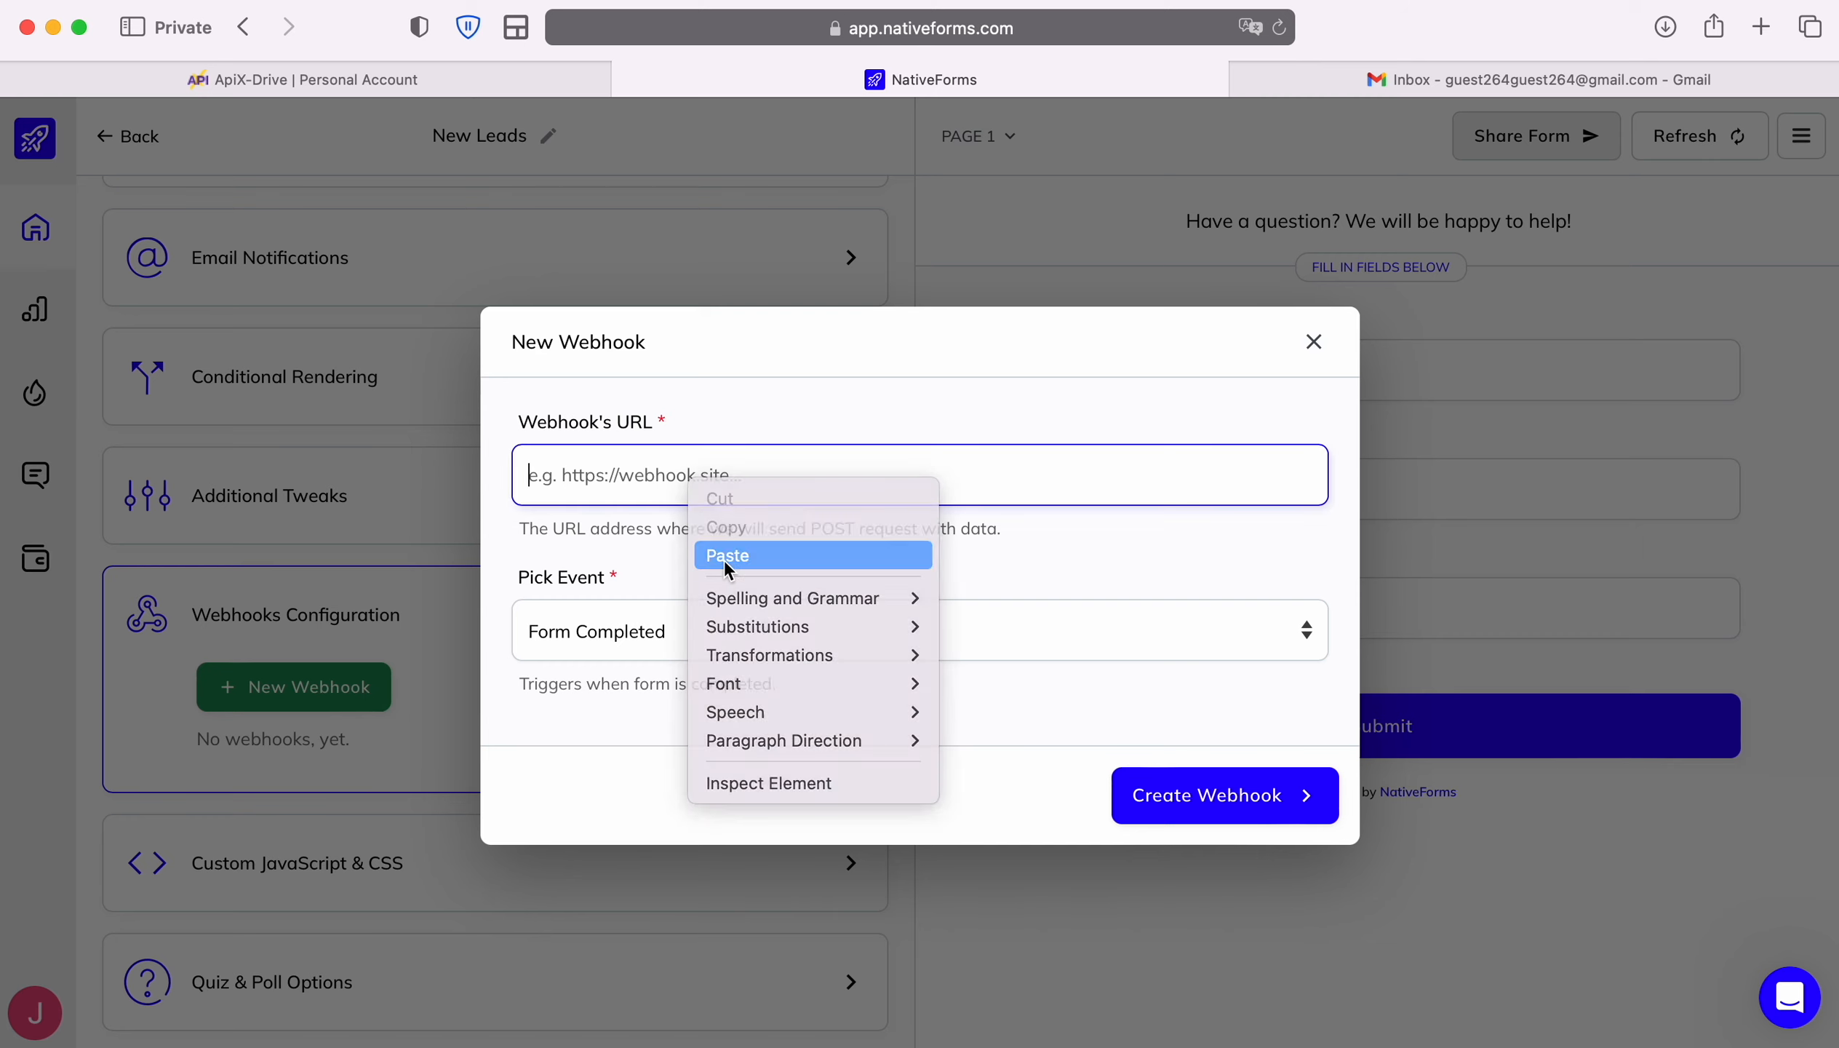
{"action": "left_click", "coordinate": [724, 556]}
Keep Form Completed as the trigger, create the webhook, and return to the forms list
{"action": "left_click", "coordinate": [891, 641]}
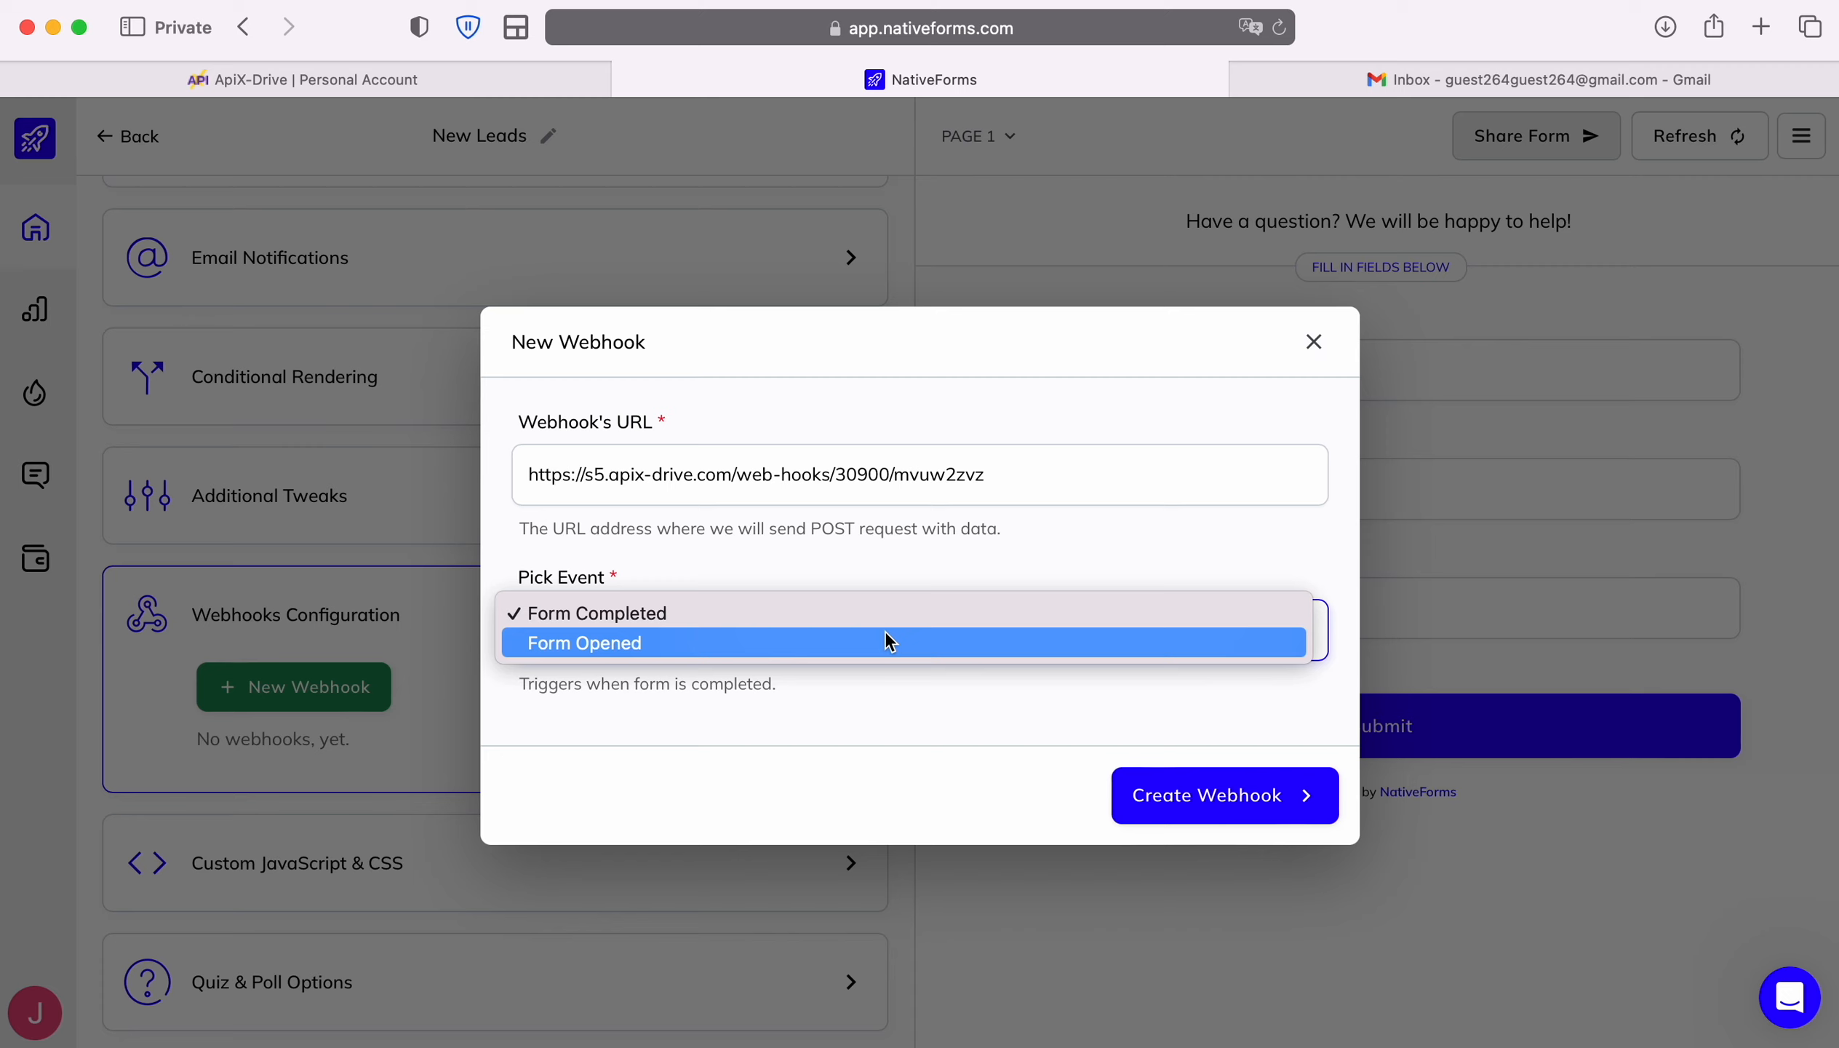
{"action": "left_click", "coordinate": [863, 614]}
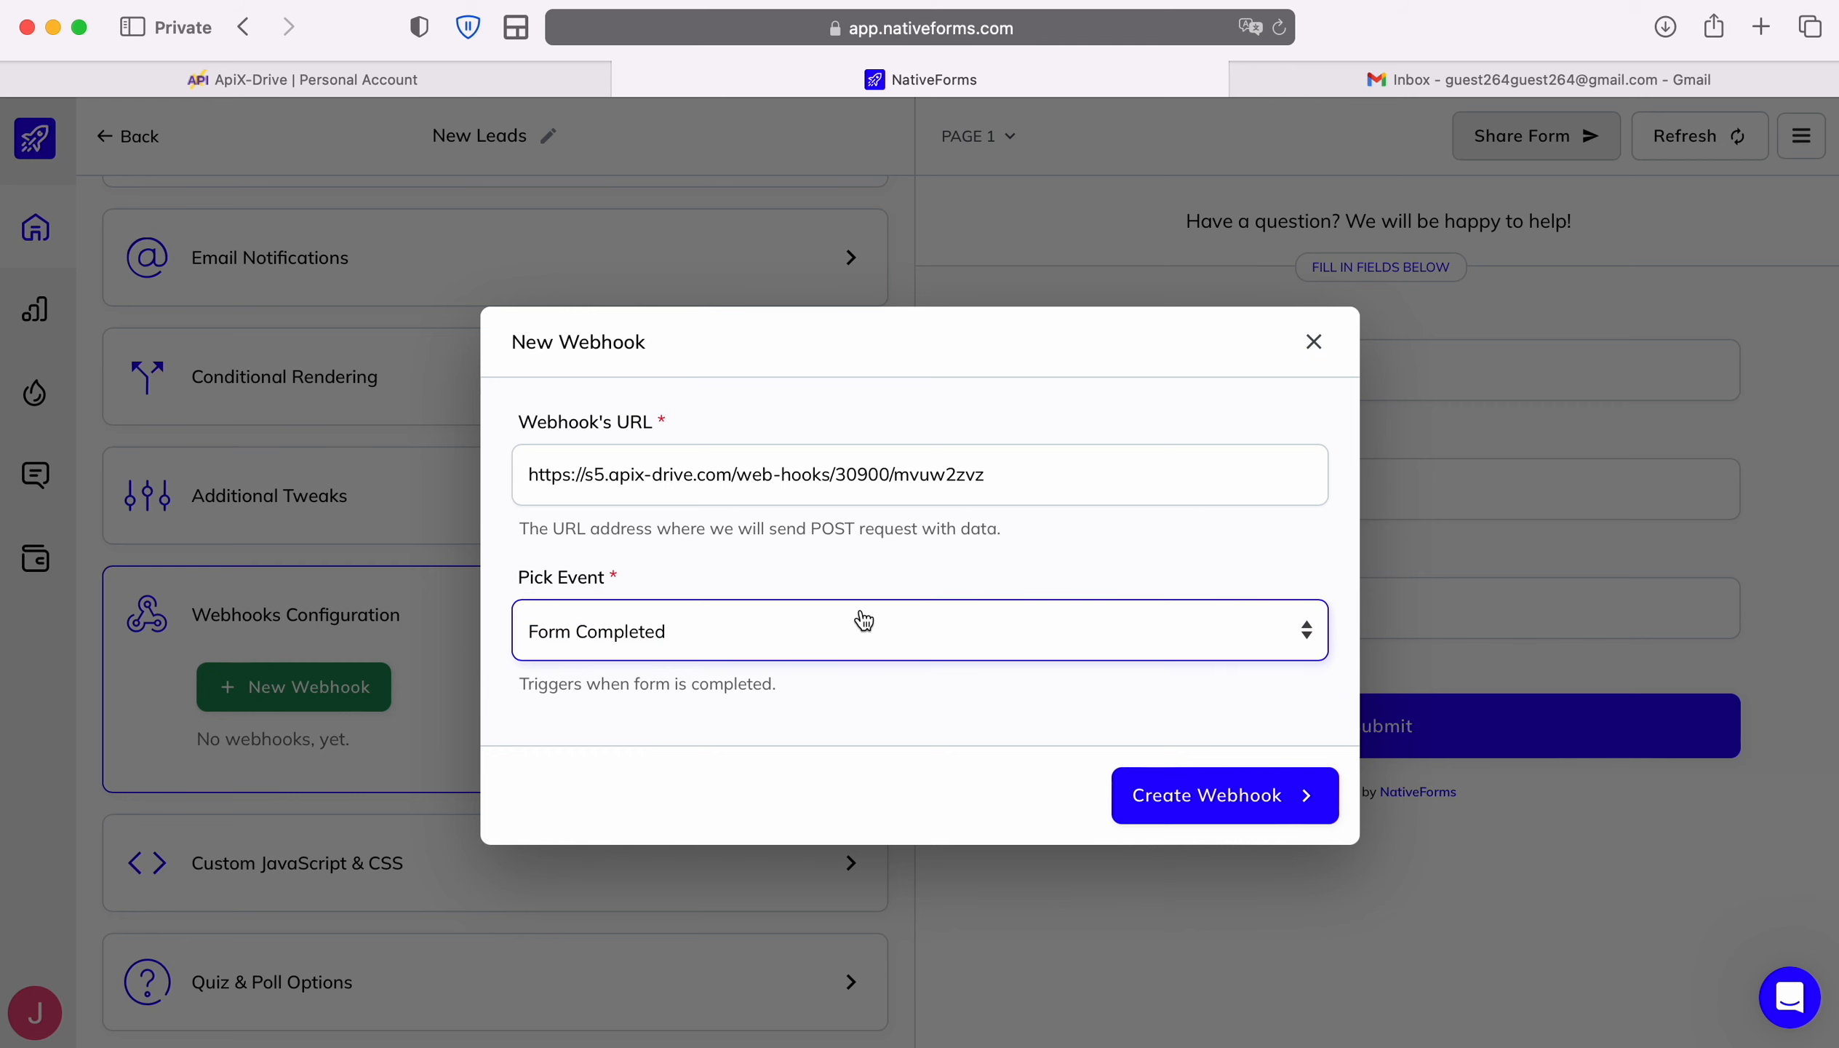
{"action": "left_click", "coordinate": [1182, 796]}
{"action": "scroll", "coordinate": [847, 850], "scroll_direction": "down", "scroll_amount": 5}
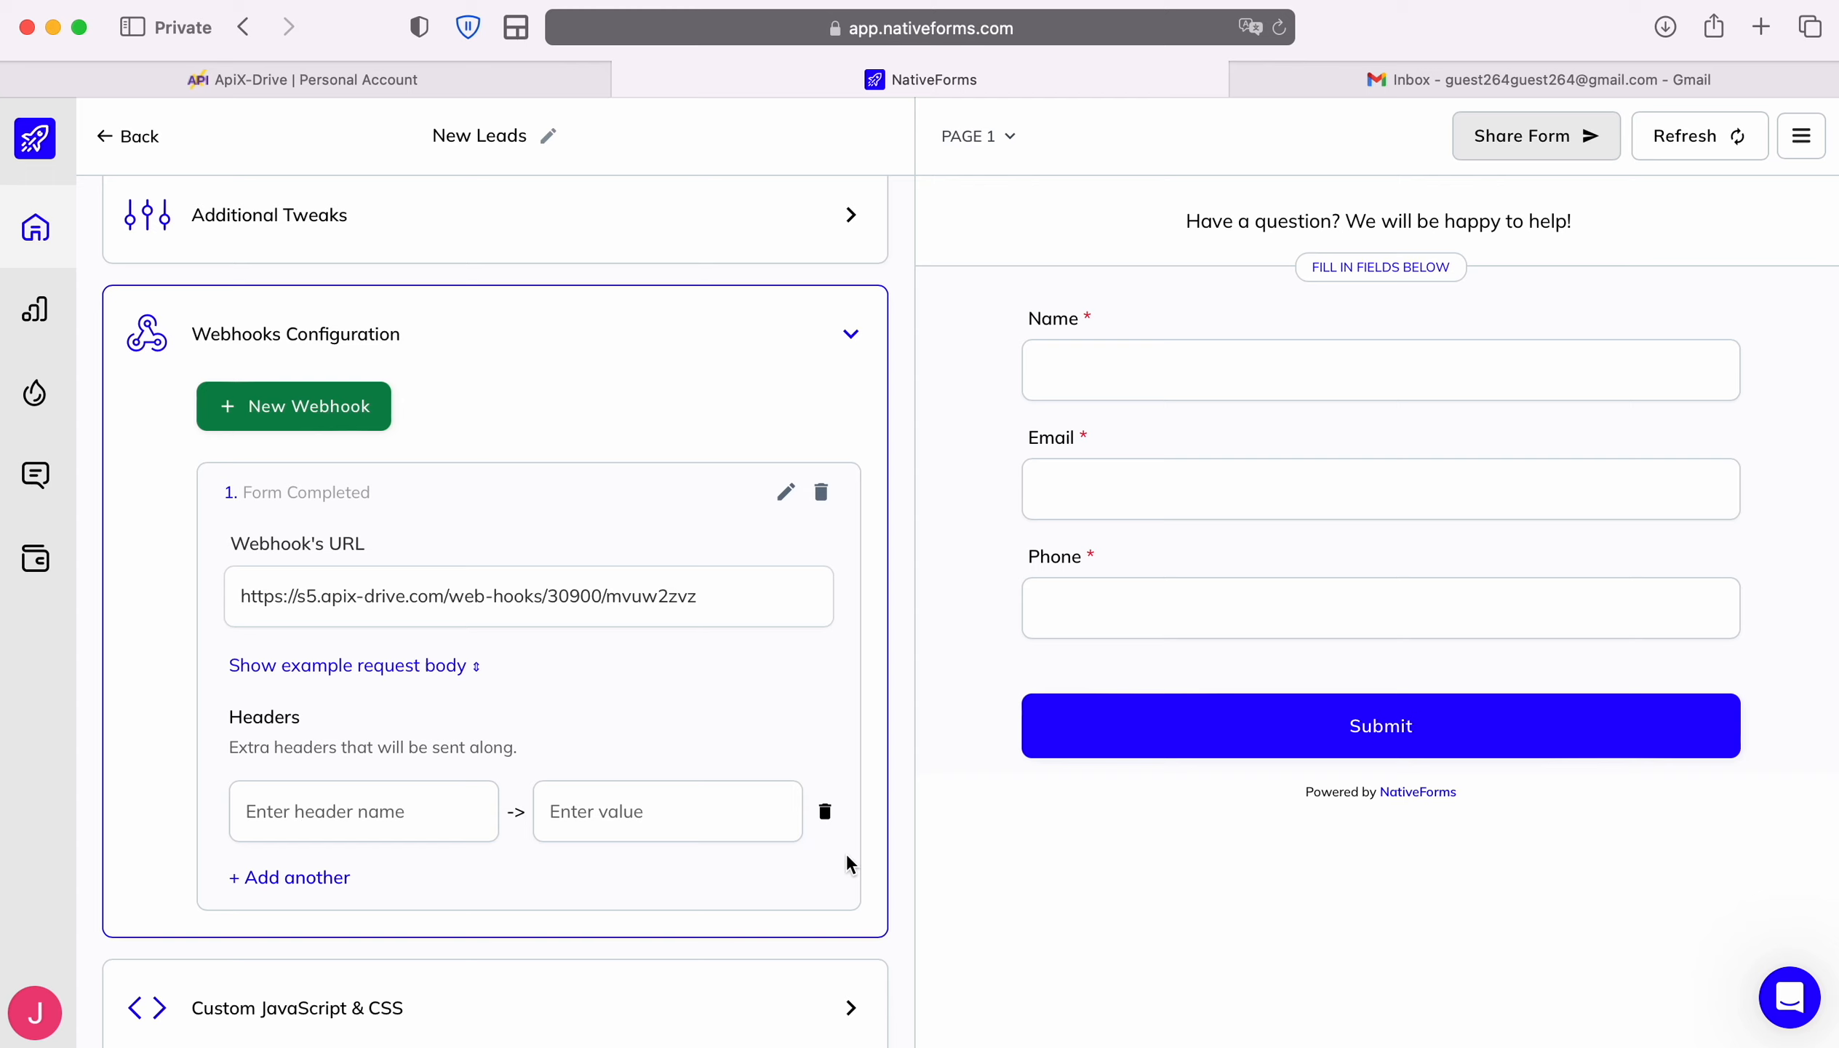
{"action": "scroll", "coordinate": [848, 857], "scroll_direction": "up", "scroll_amount": 8}
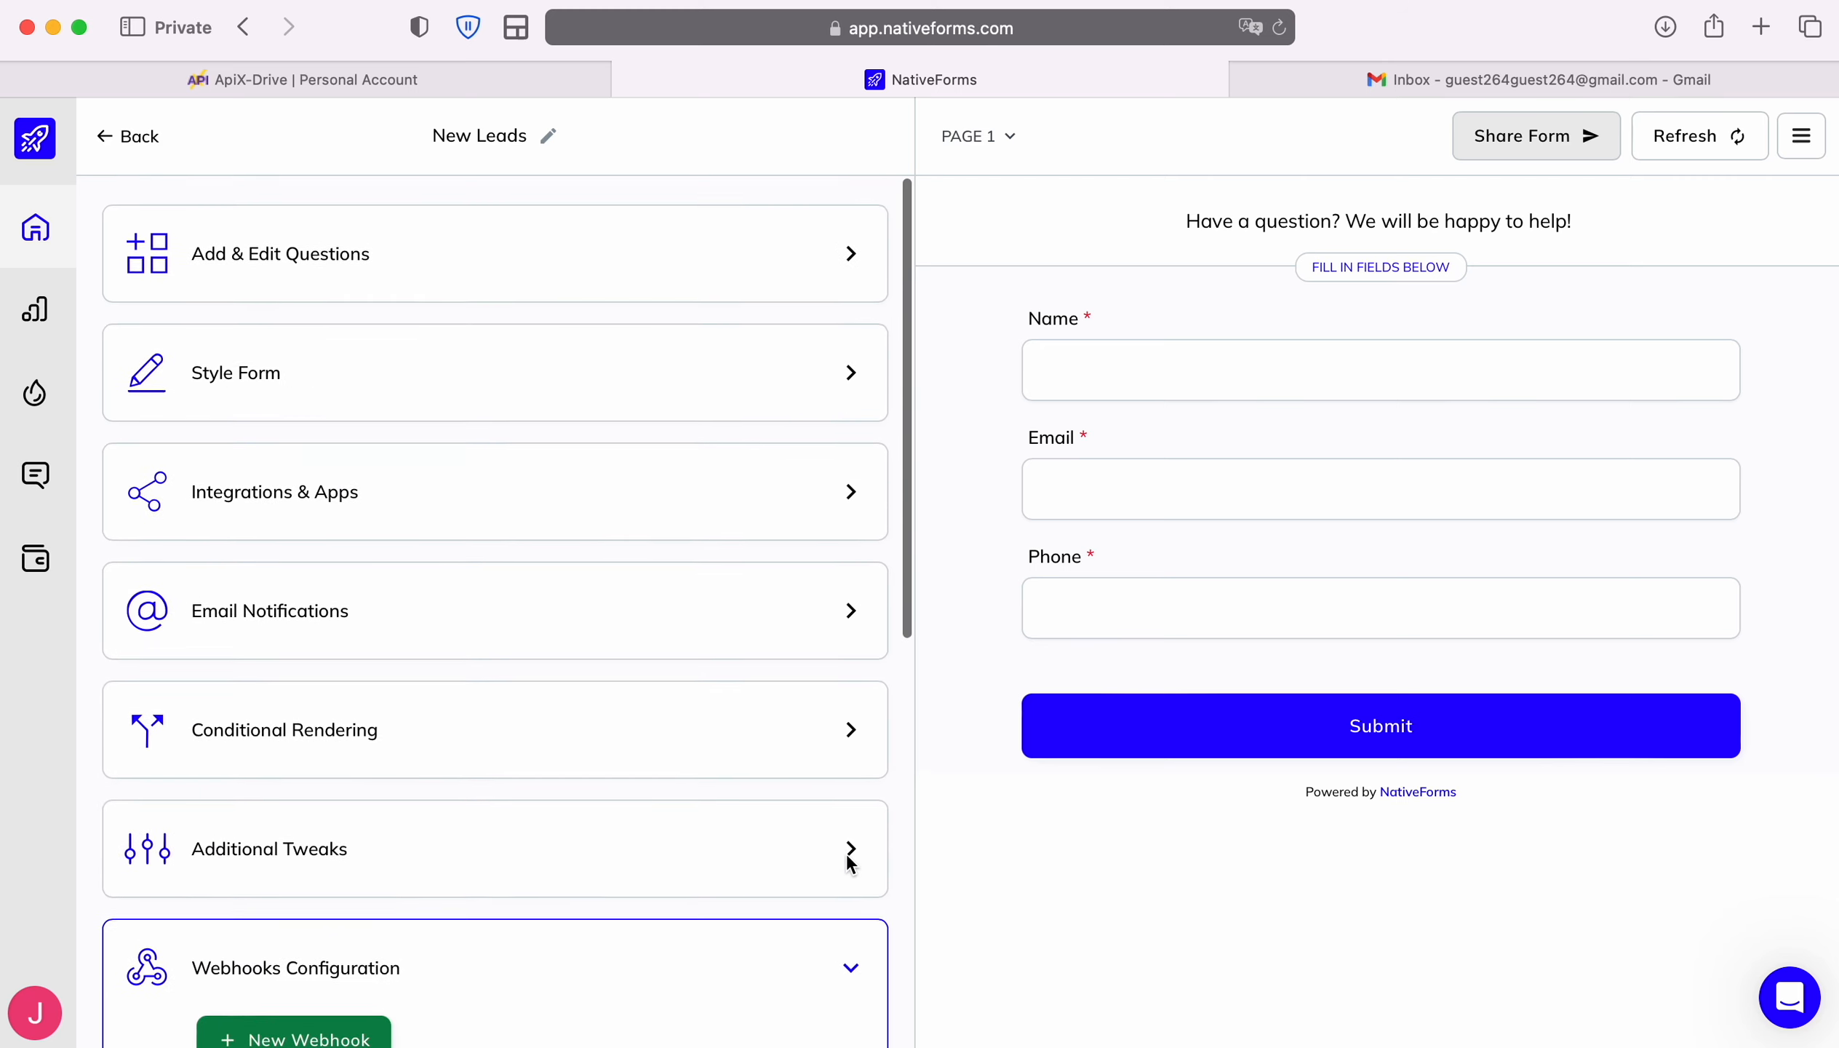
{"action": "left_click", "coordinate": [99, 132]}
{"action": "left_click", "coordinate": [106, 267]}
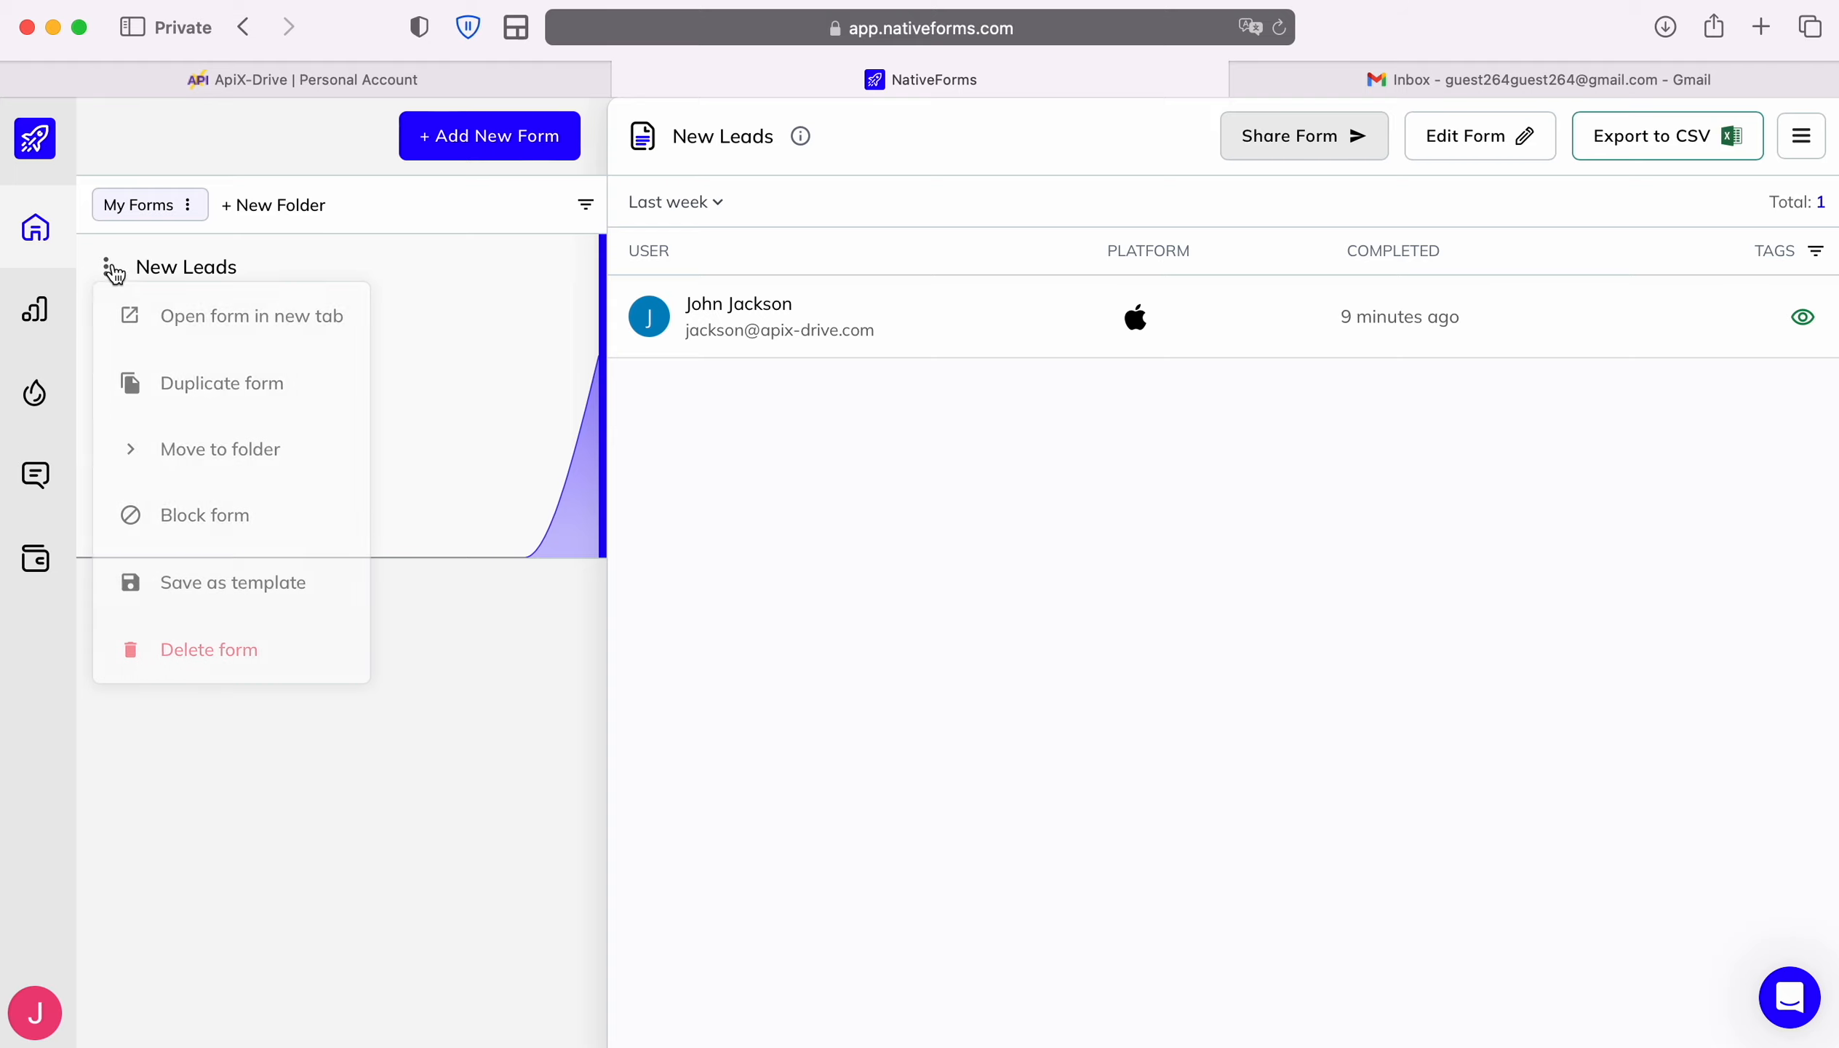
Submit a test entry on the live New Leads form with a name, e-mail and phone number
{"action": "left_click", "coordinate": [181, 317]}
{"action": "left_click", "coordinate": [670, 296]}
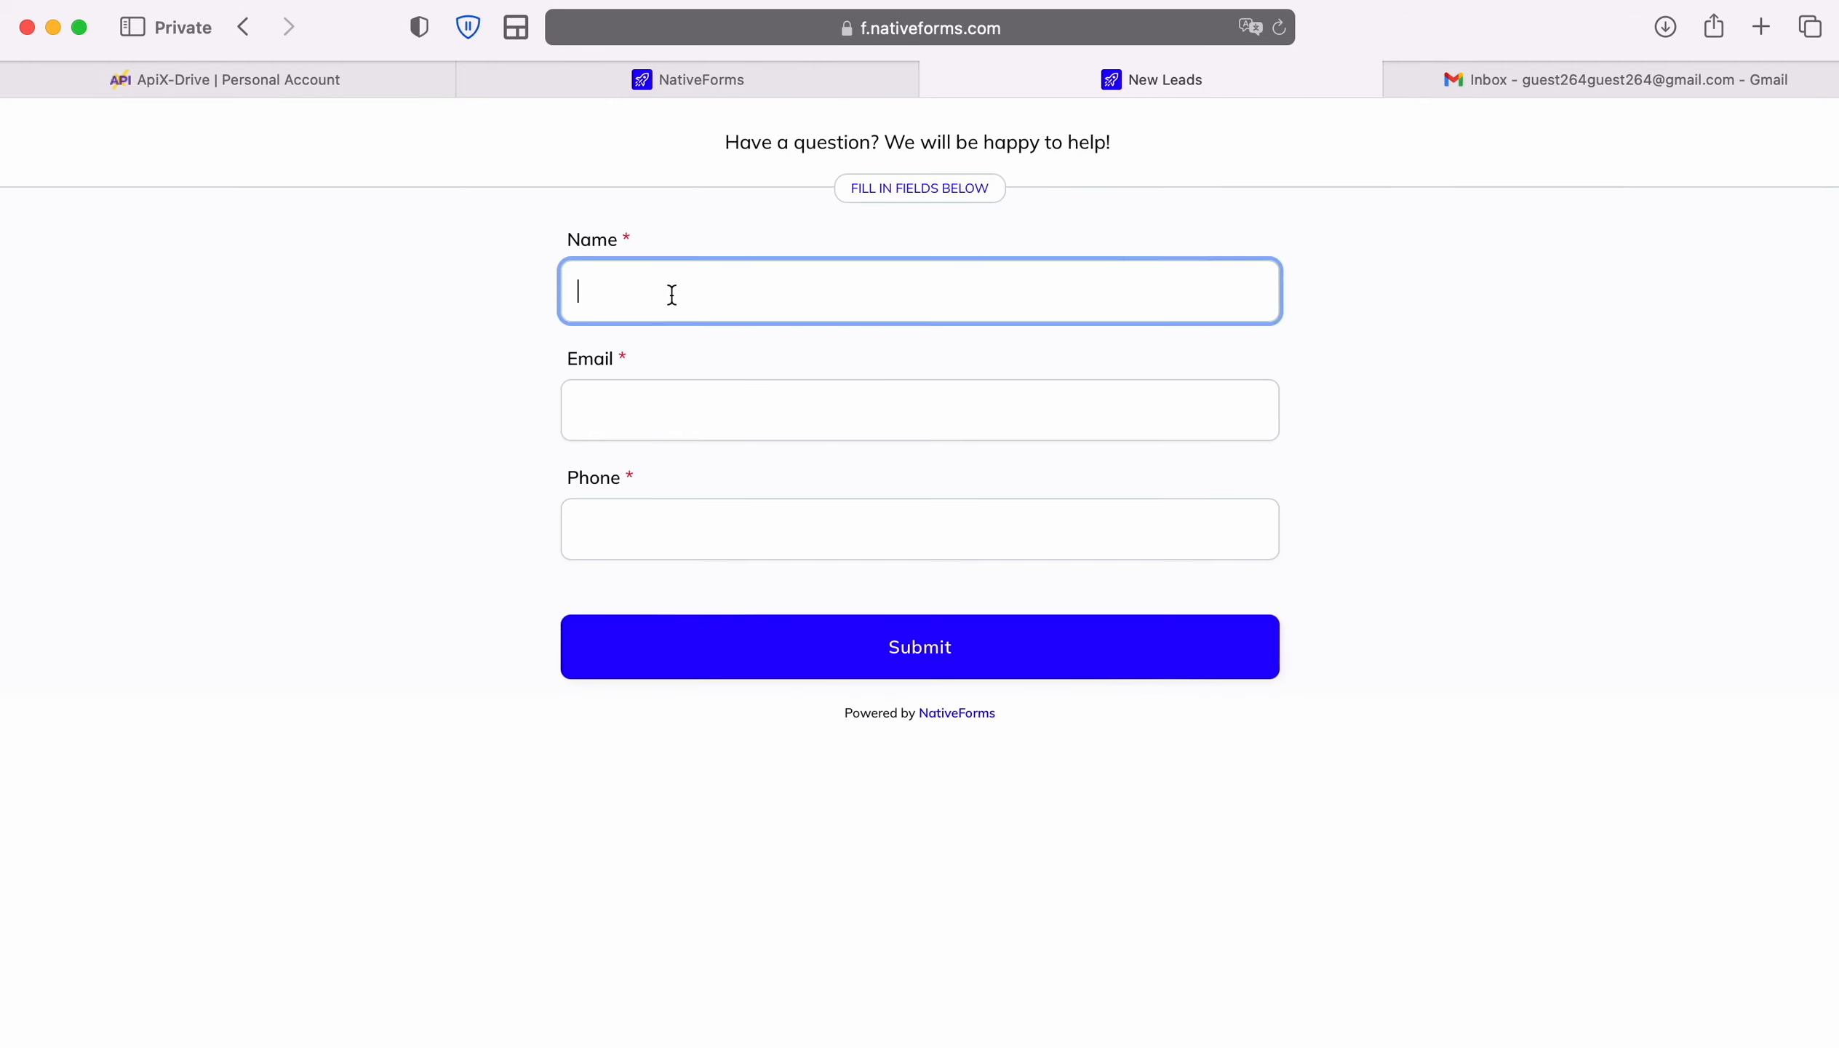
{"action": "key", "text": "Tab"}
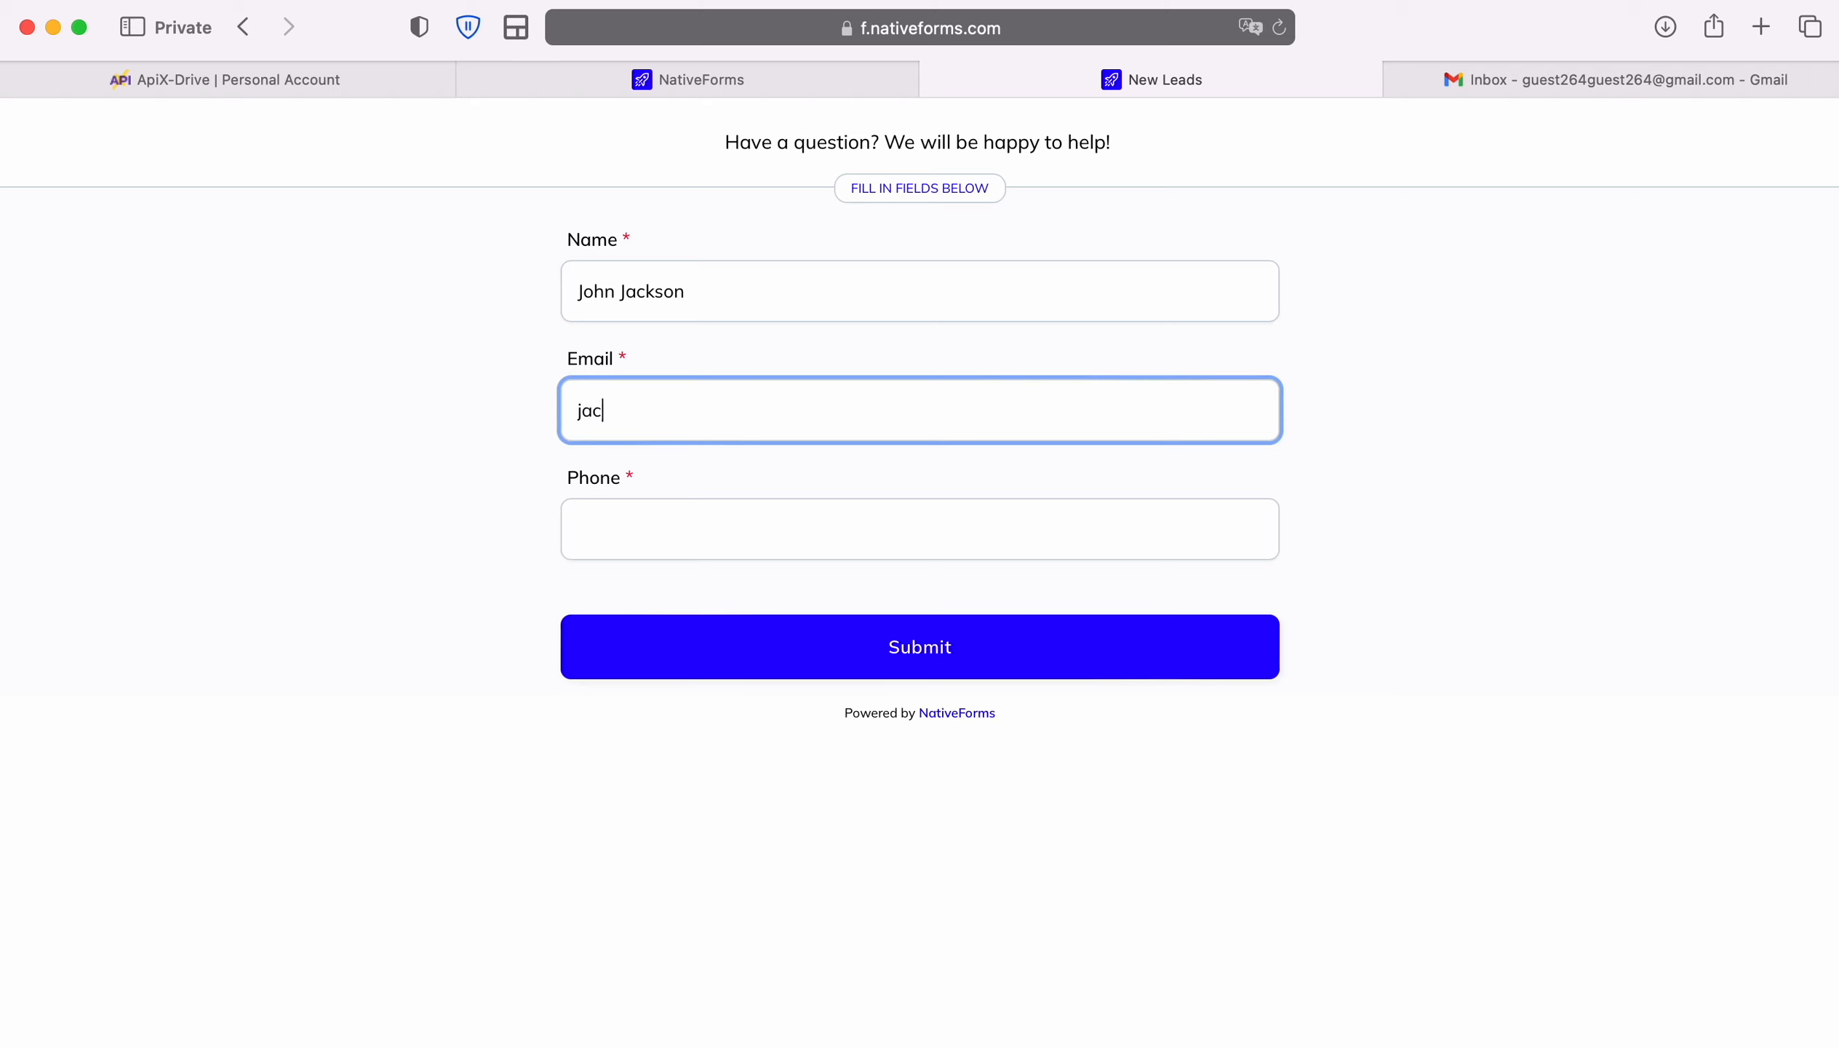
{"action": "key", "text": "Tab"}
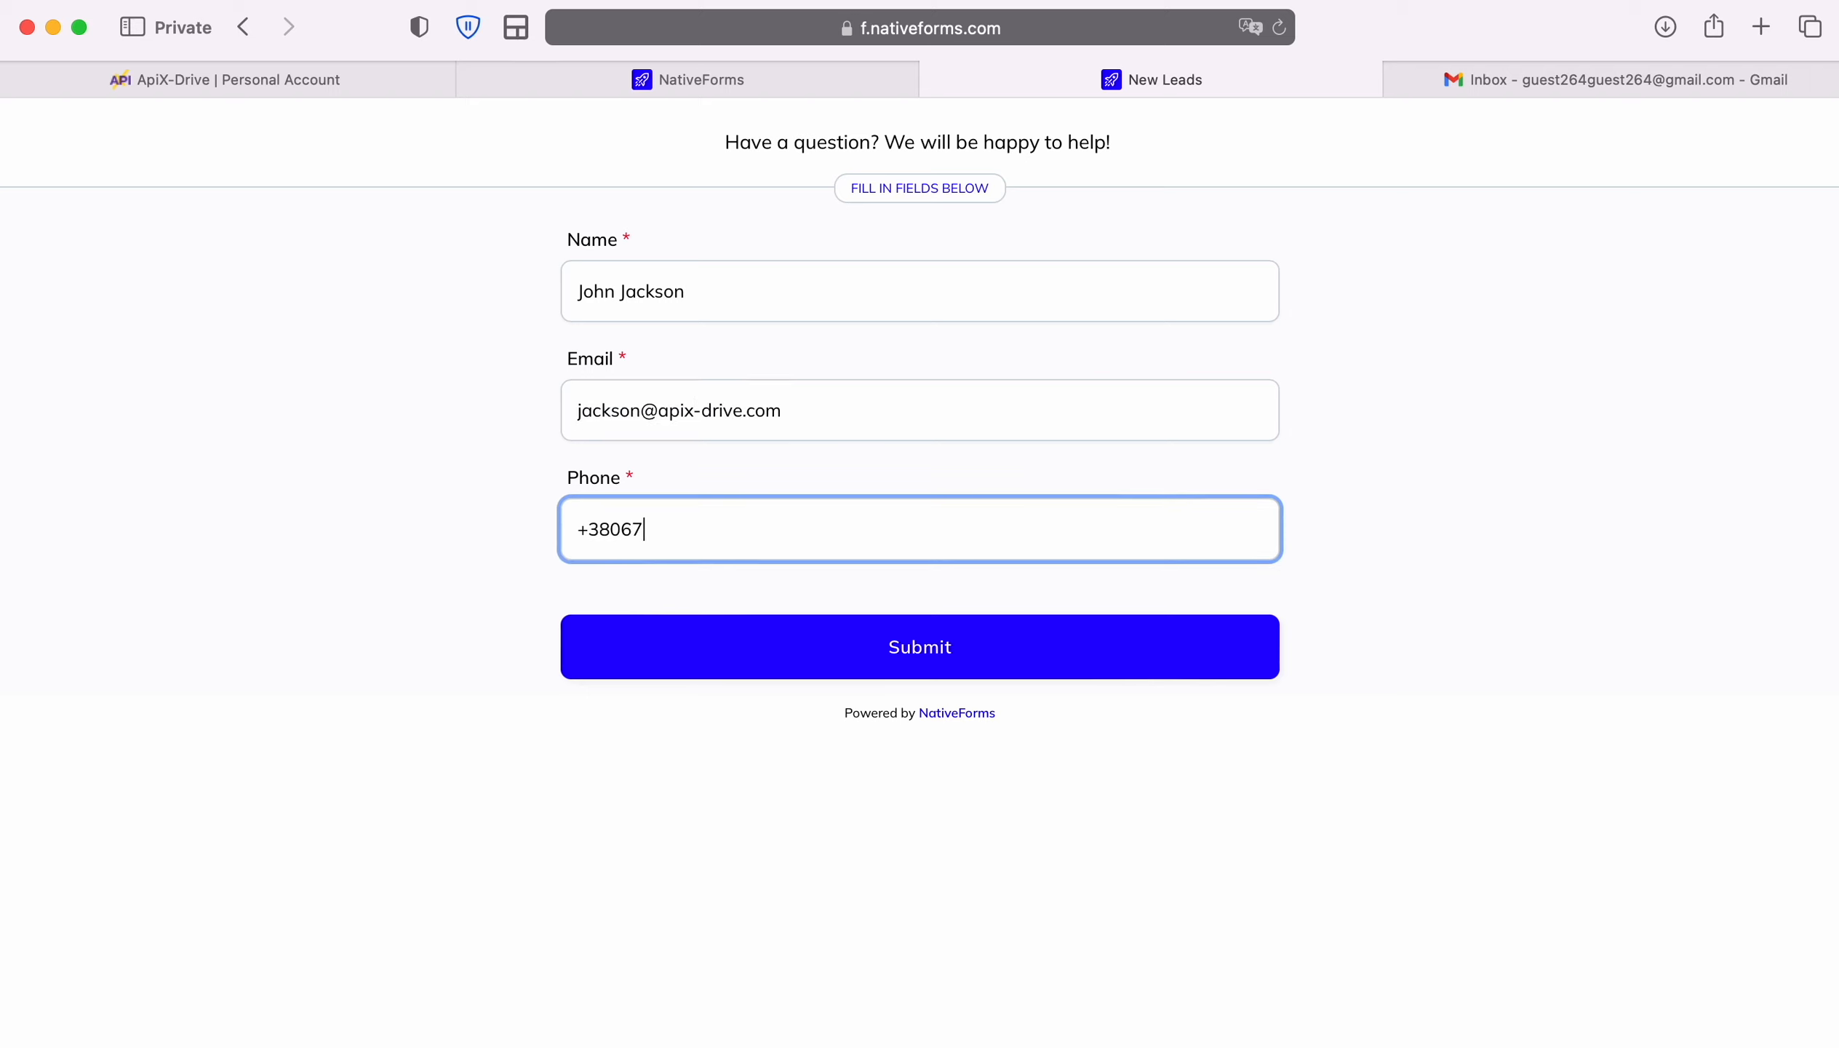
{"action": "left_click", "coordinate": [908, 660]}
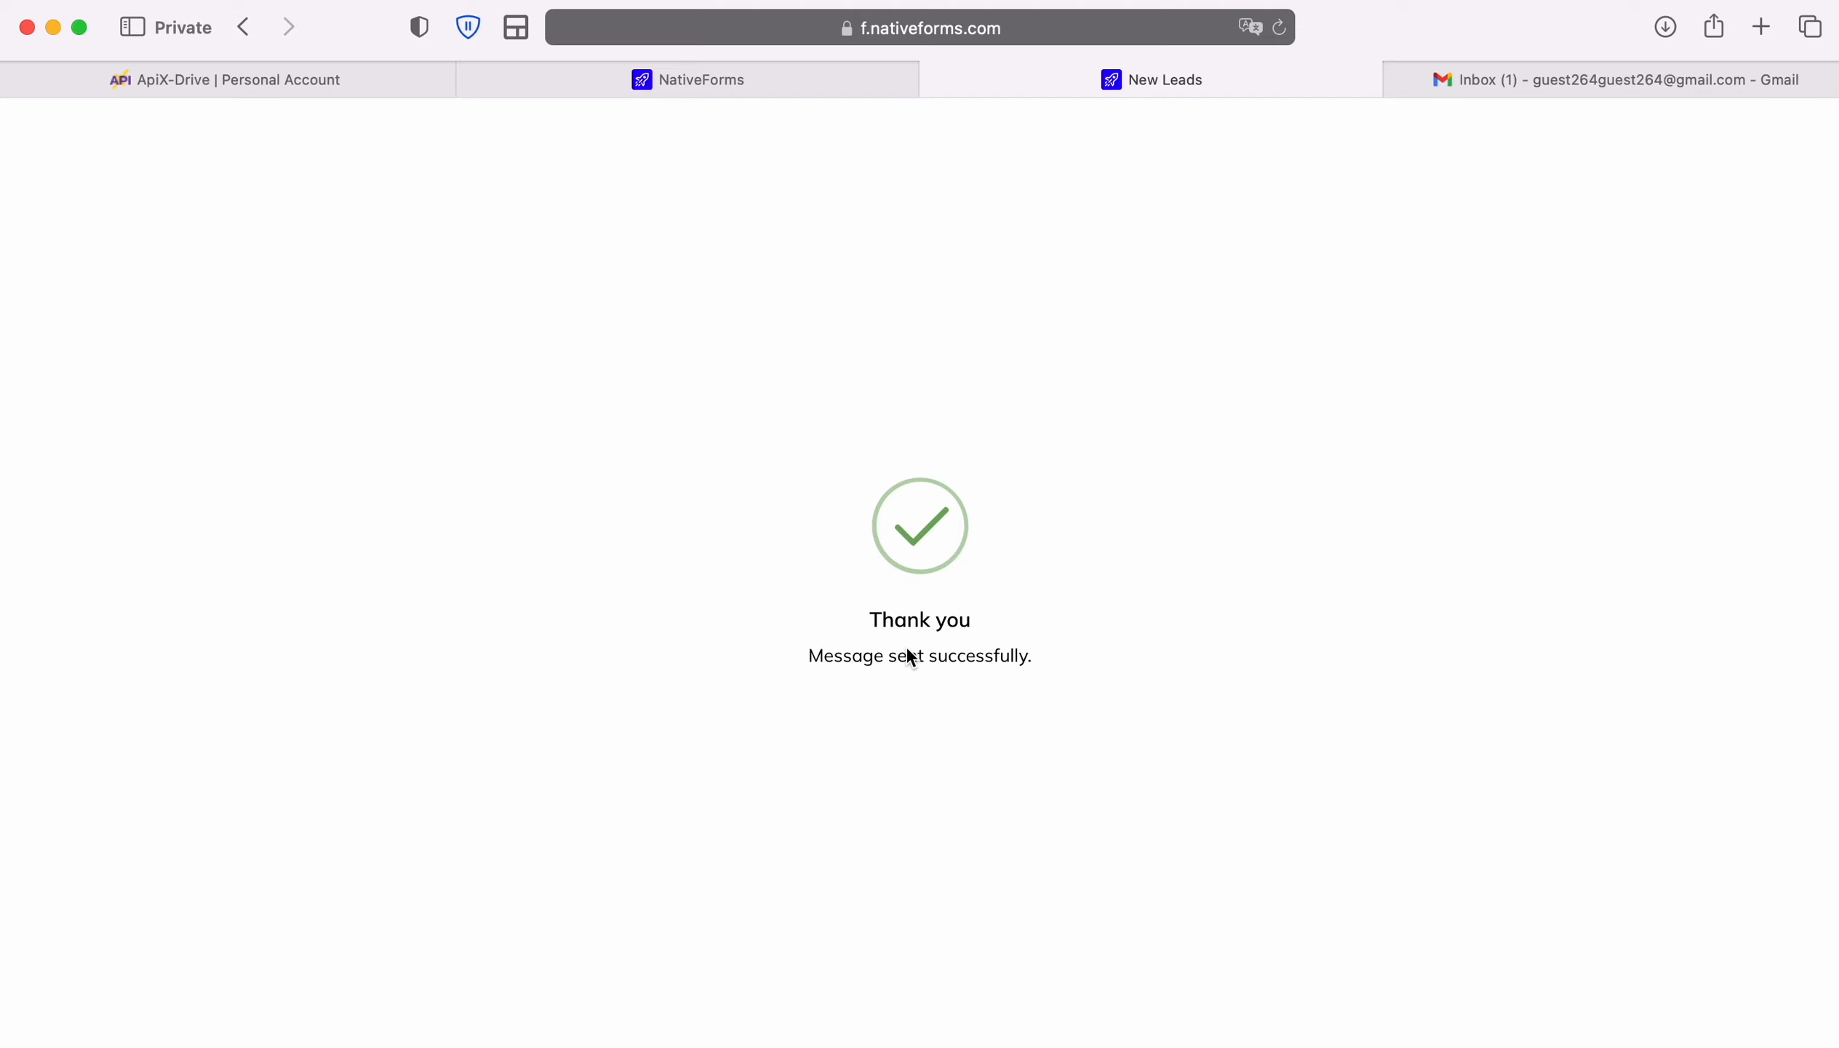
{"action": "left_click", "coordinate": [935, 79]}
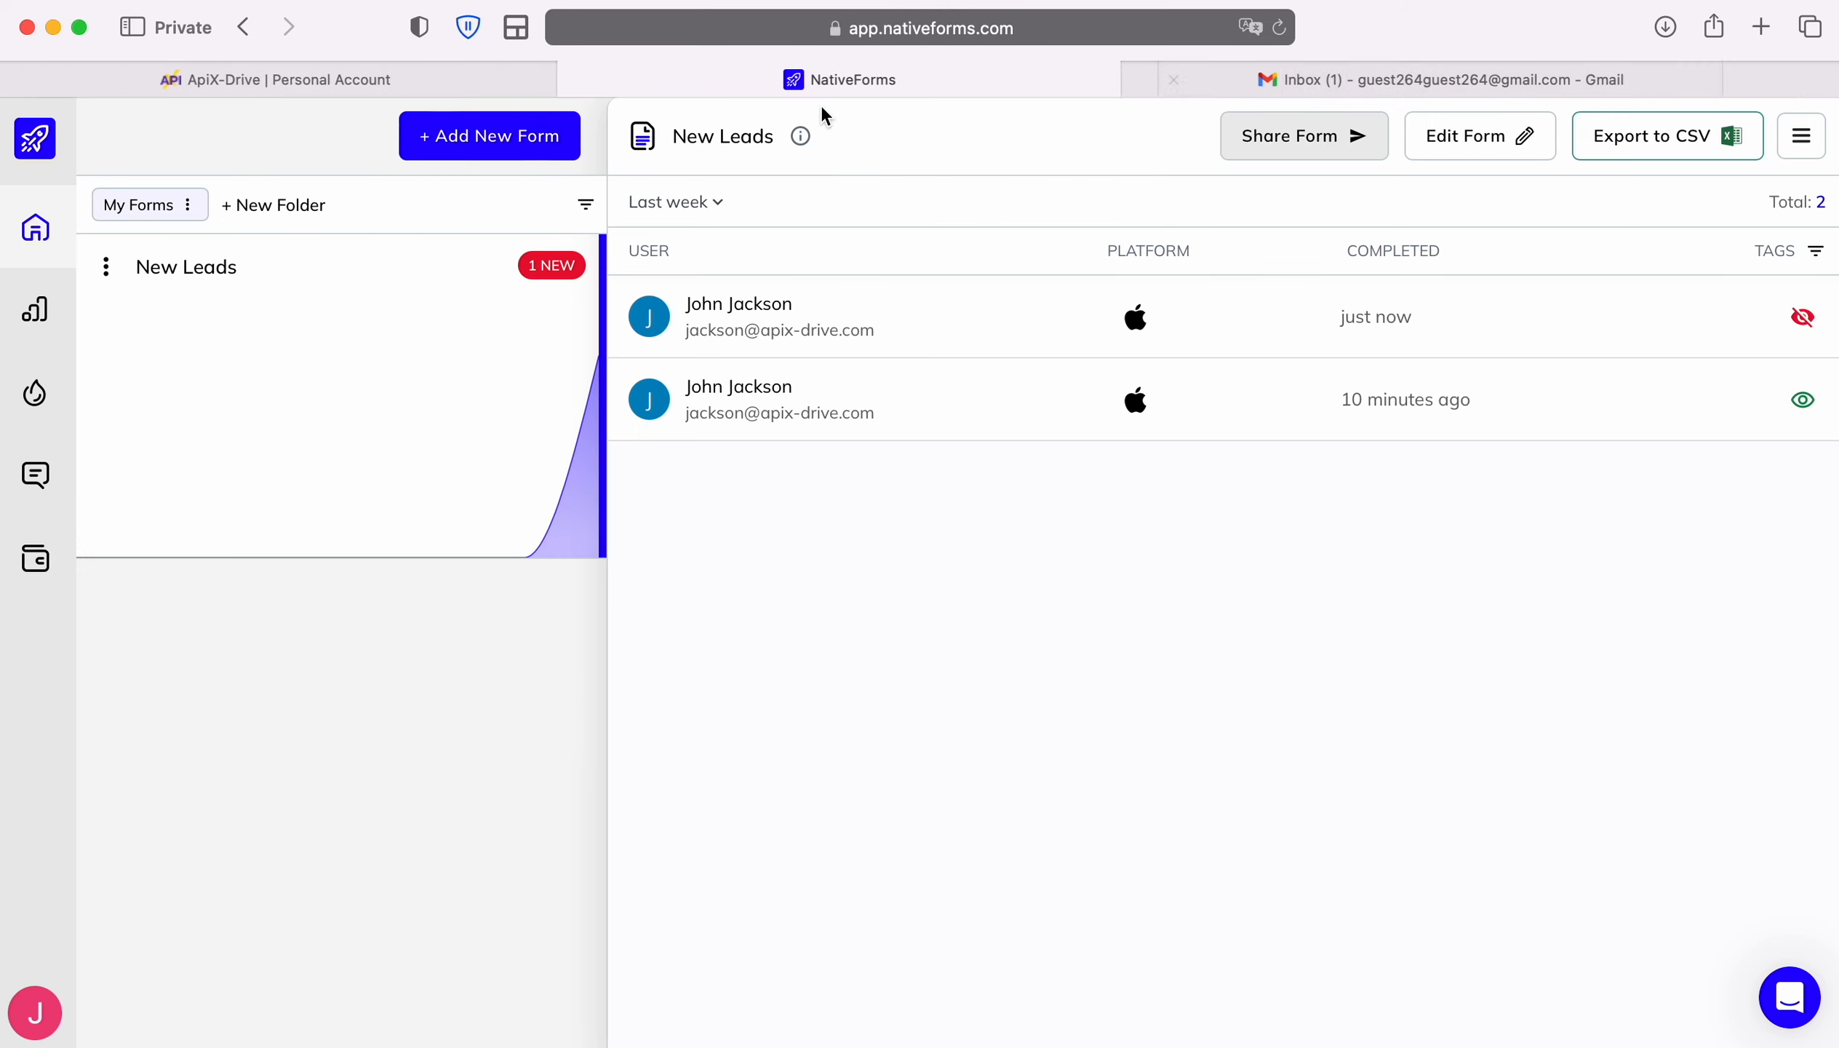
Back in ApiX-Drive, save the source settings and skip the filter step
{"action": "left_click", "coordinate": [461, 76]}
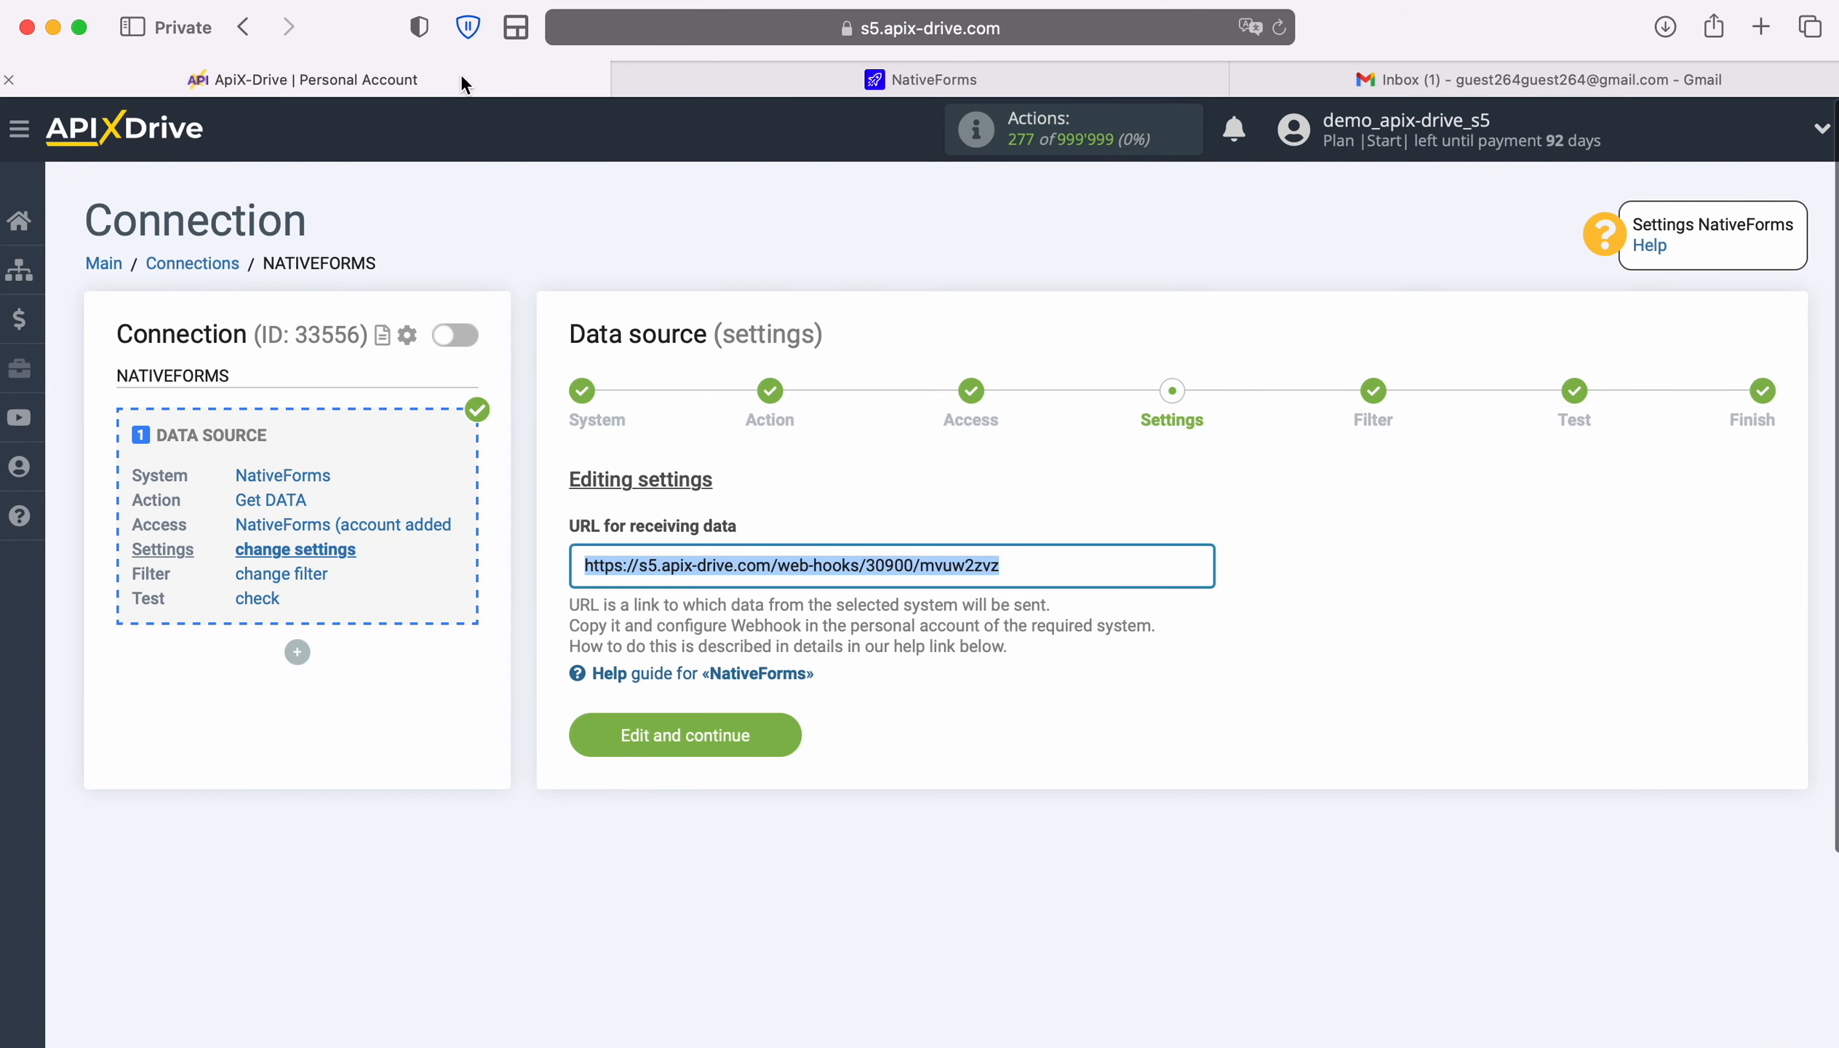
{"action": "left_click", "coordinate": [786, 721]}
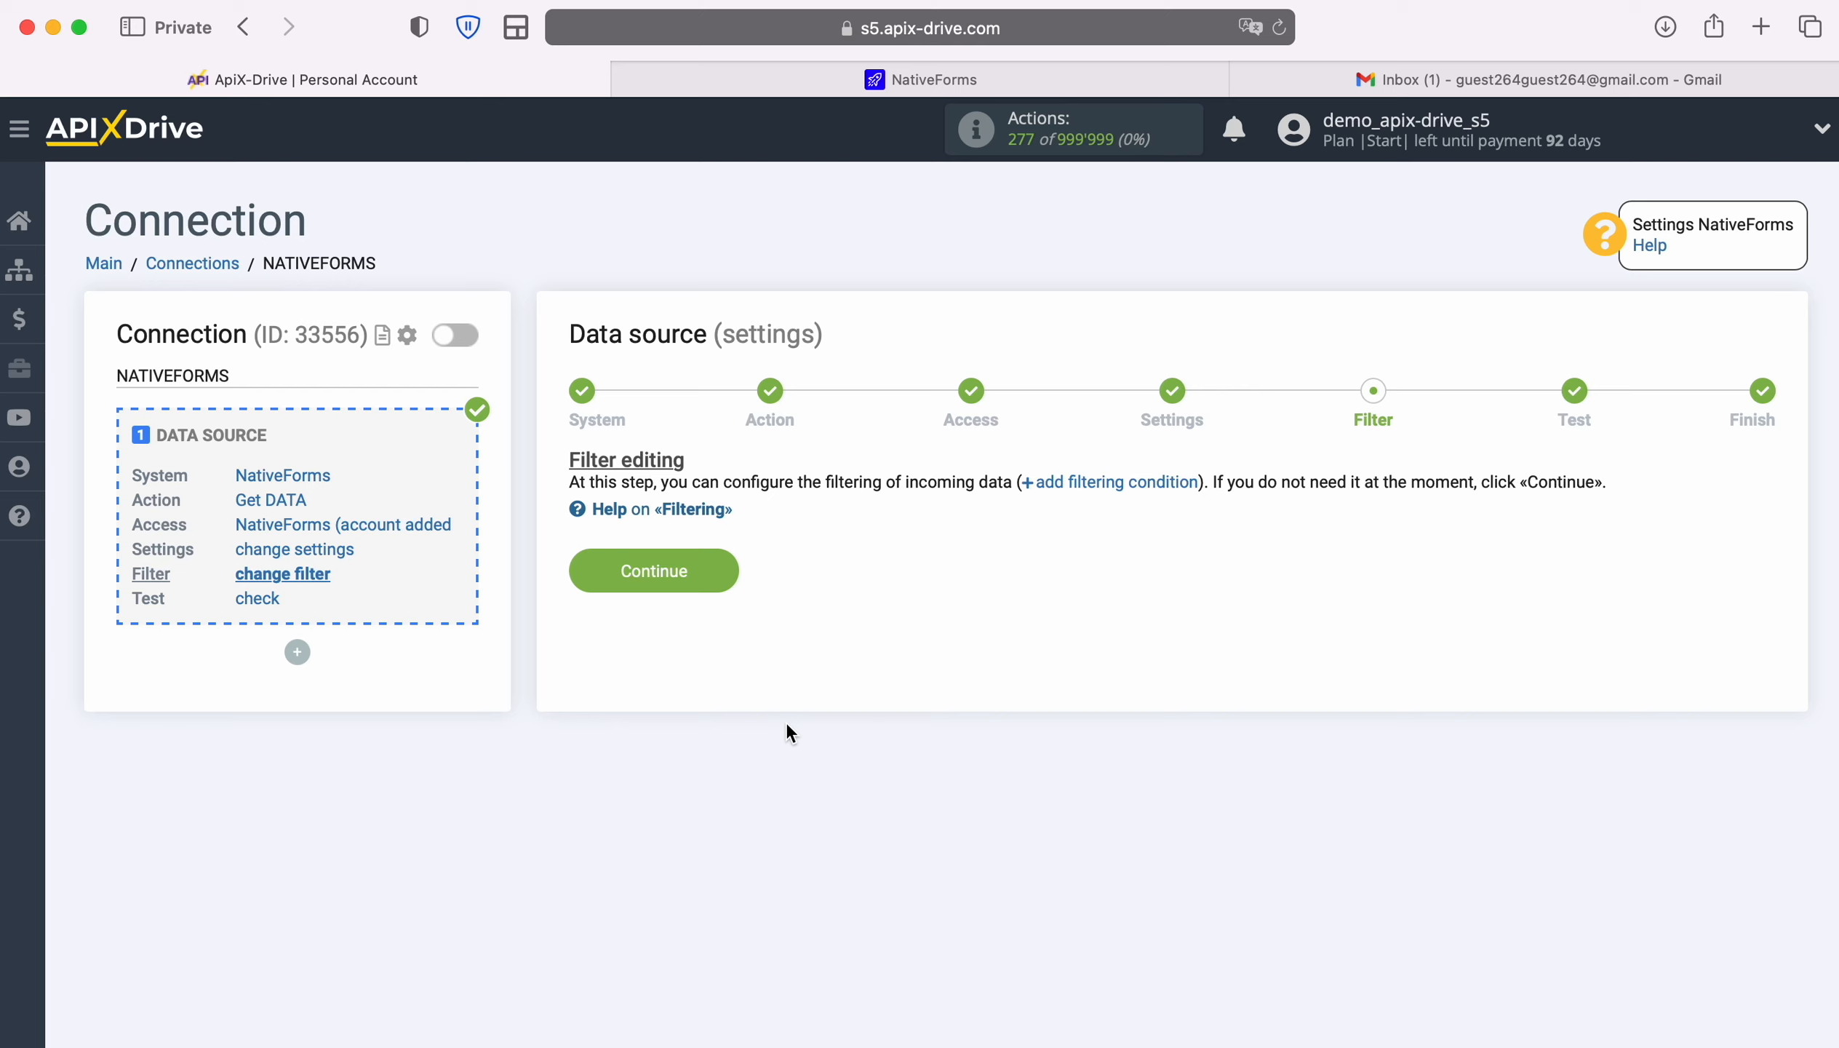
{"action": "left_click", "coordinate": [714, 561]}
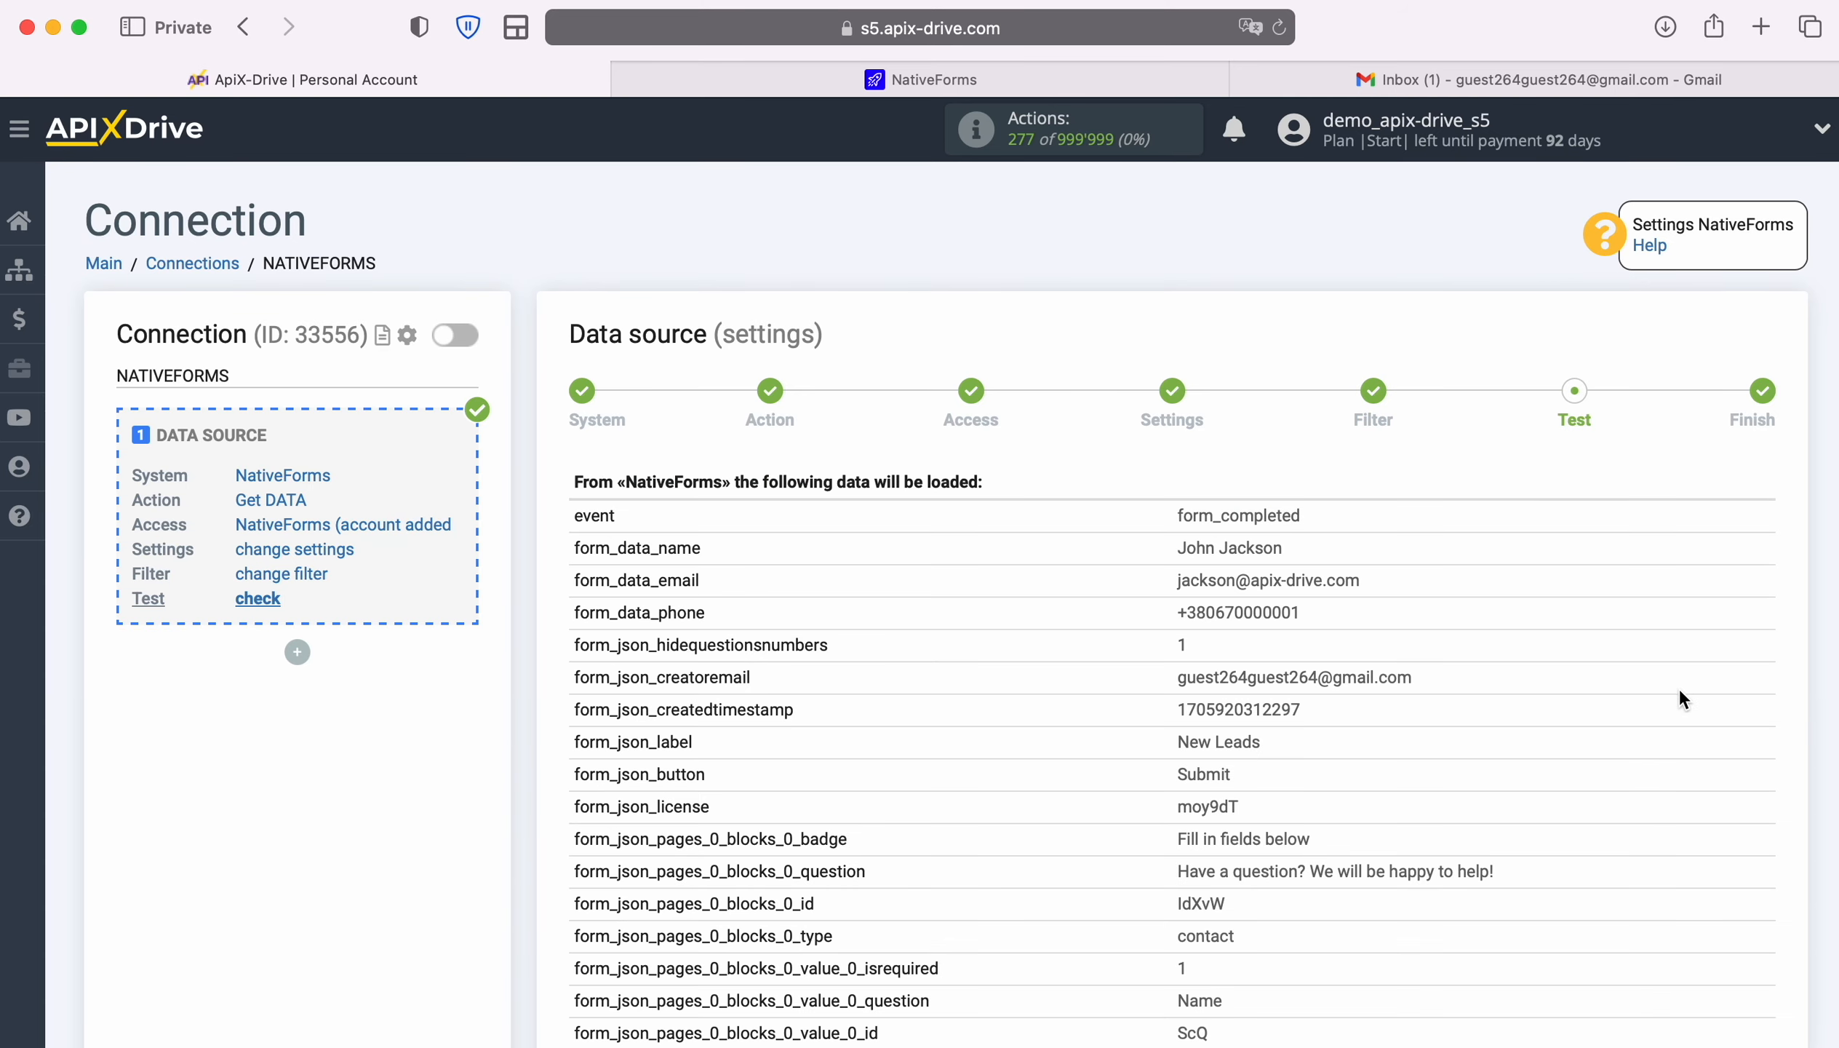
Review the NativeForms test submission data and complete the data source setup
{"action": "scroll", "coordinate": [1679, 688], "scroll_direction": "down", "scroll_amount": 3}
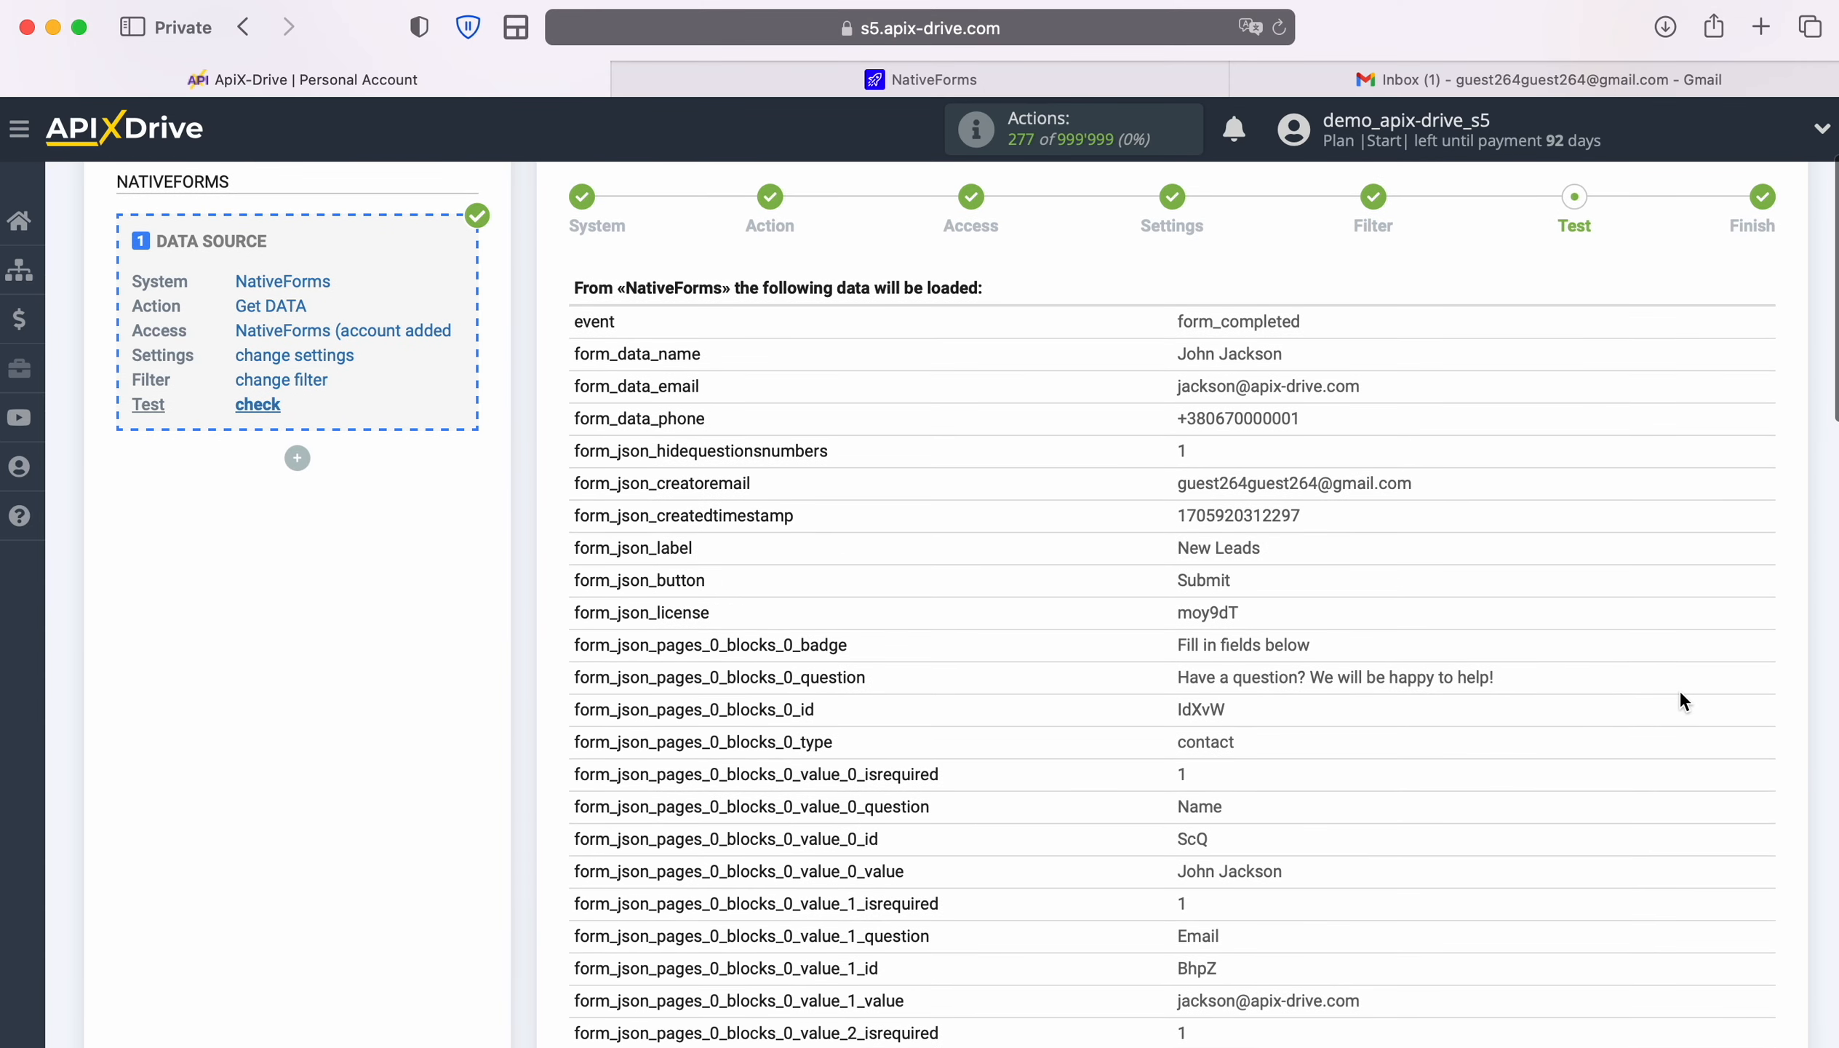
{"action": "scroll", "coordinate": [1680, 695], "scroll_direction": "down", "scroll_amount": 3}
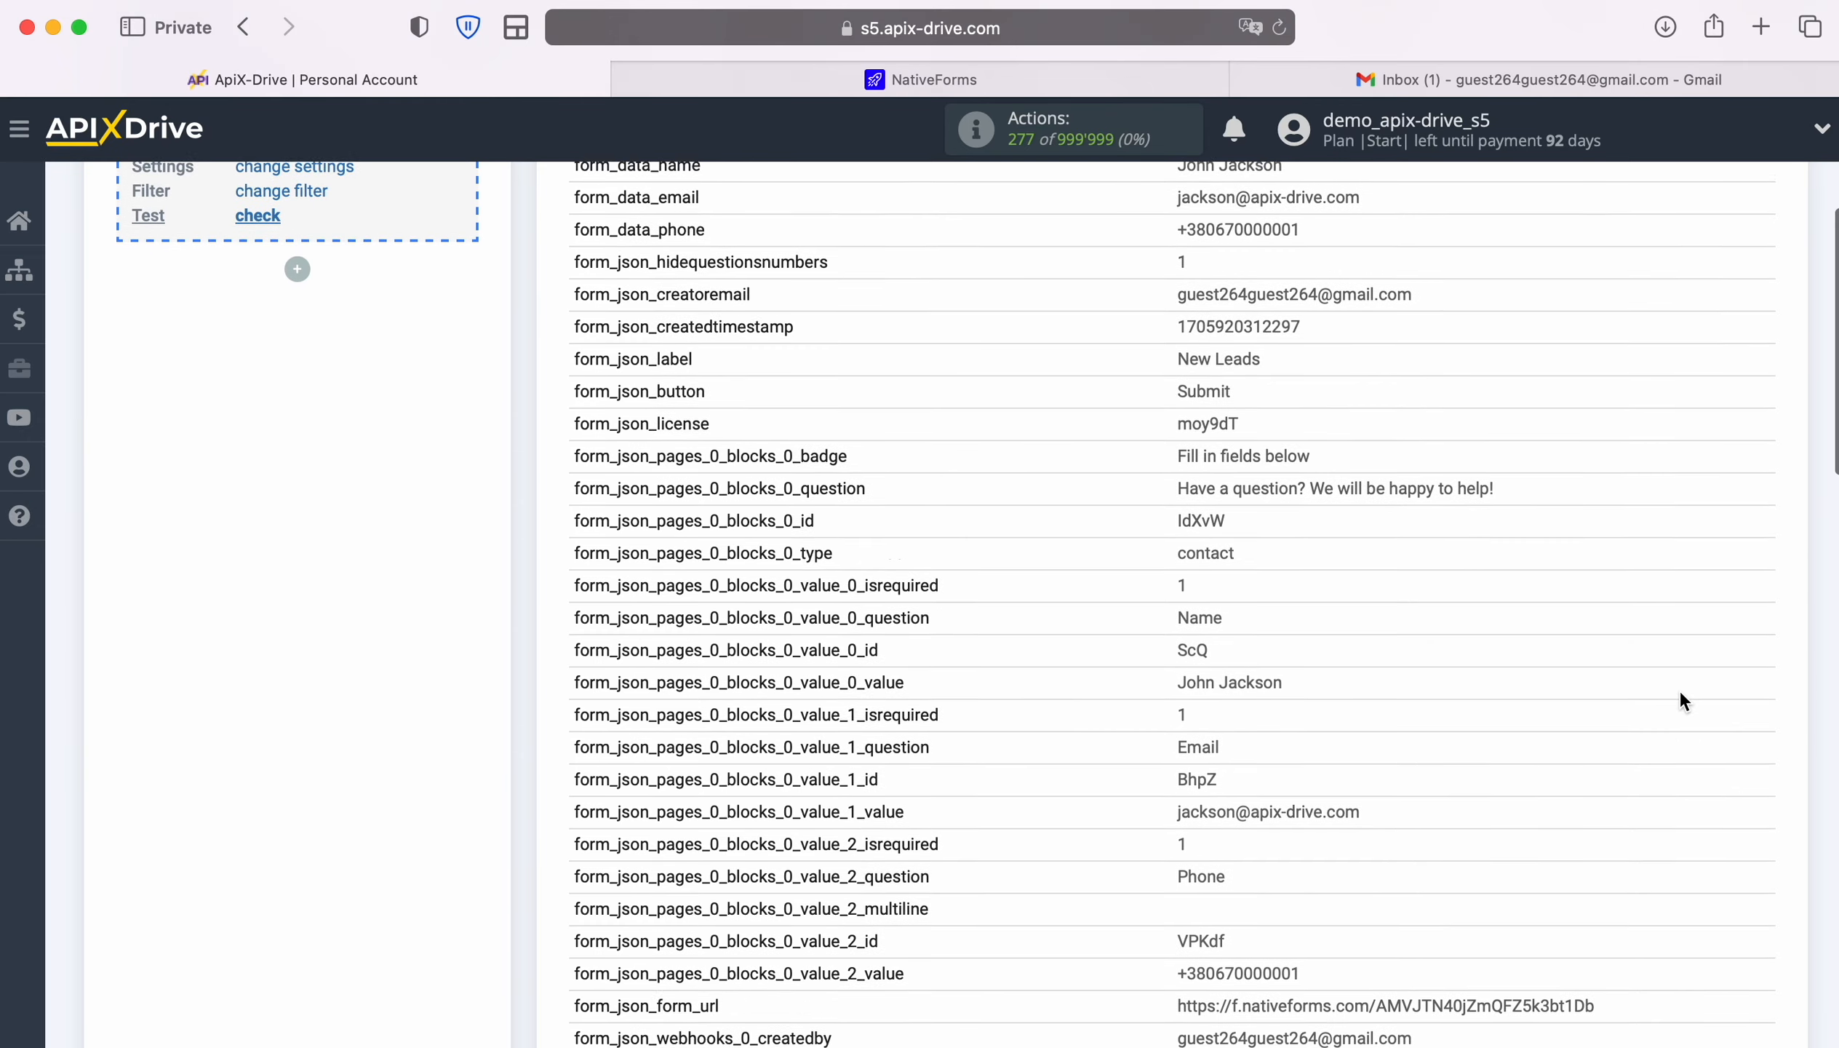
{"action": "scroll", "coordinate": [1679, 701], "scroll_direction": "down", "scroll_amount": 7}
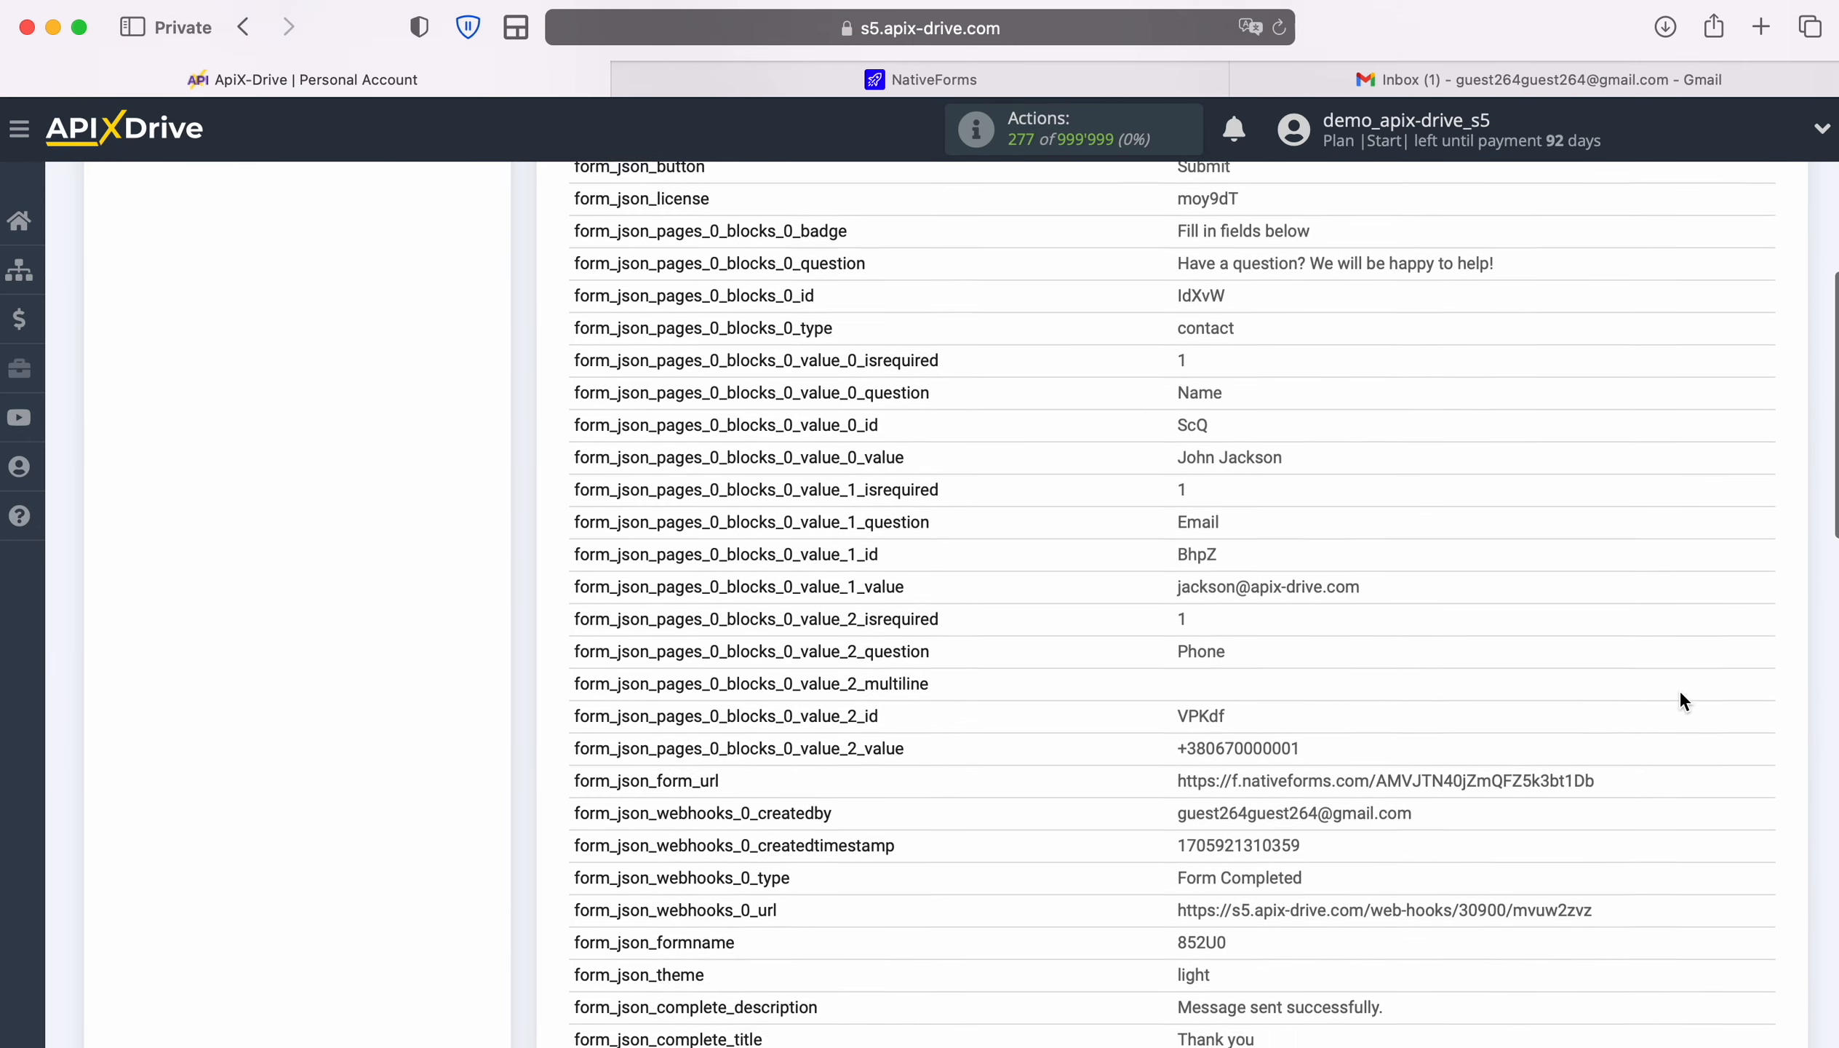
{"action": "scroll", "coordinate": [1679, 701], "scroll_direction": "down", "scroll_amount": 5}
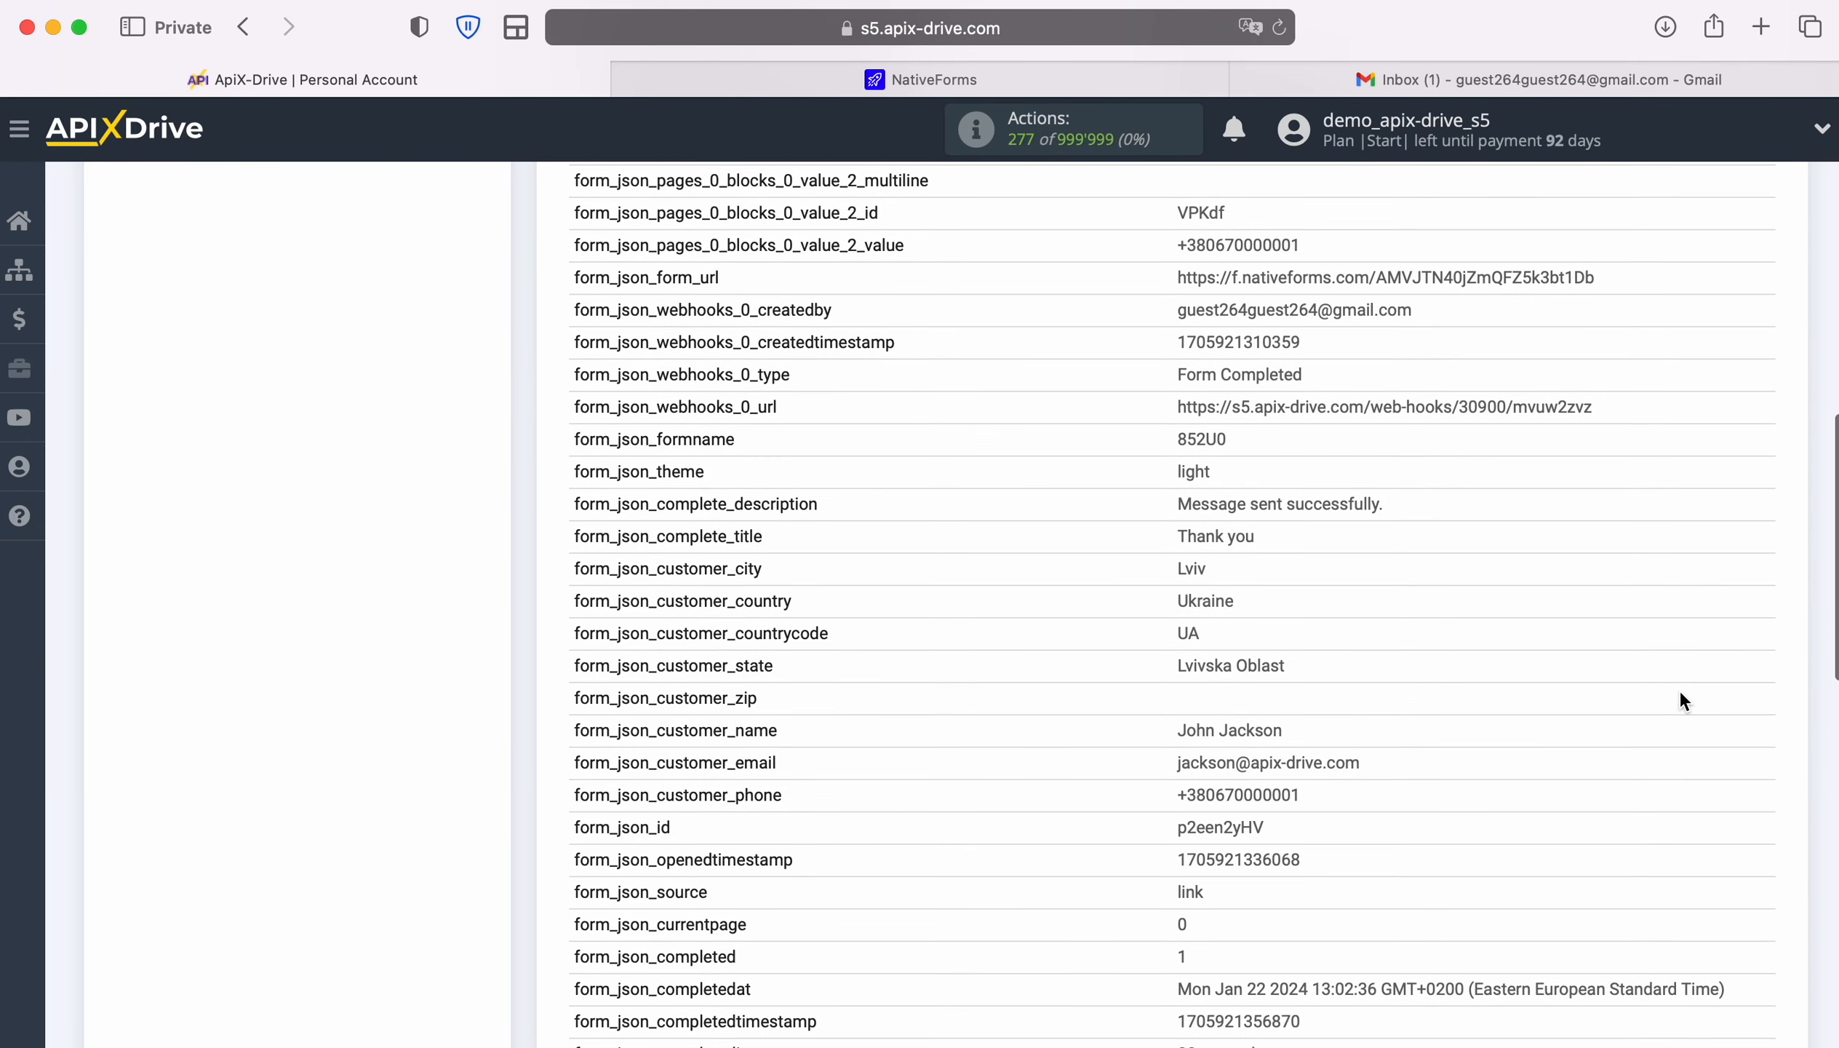
{"action": "scroll", "coordinate": [1680, 694], "scroll_direction": "down", "scroll_amount": 8}
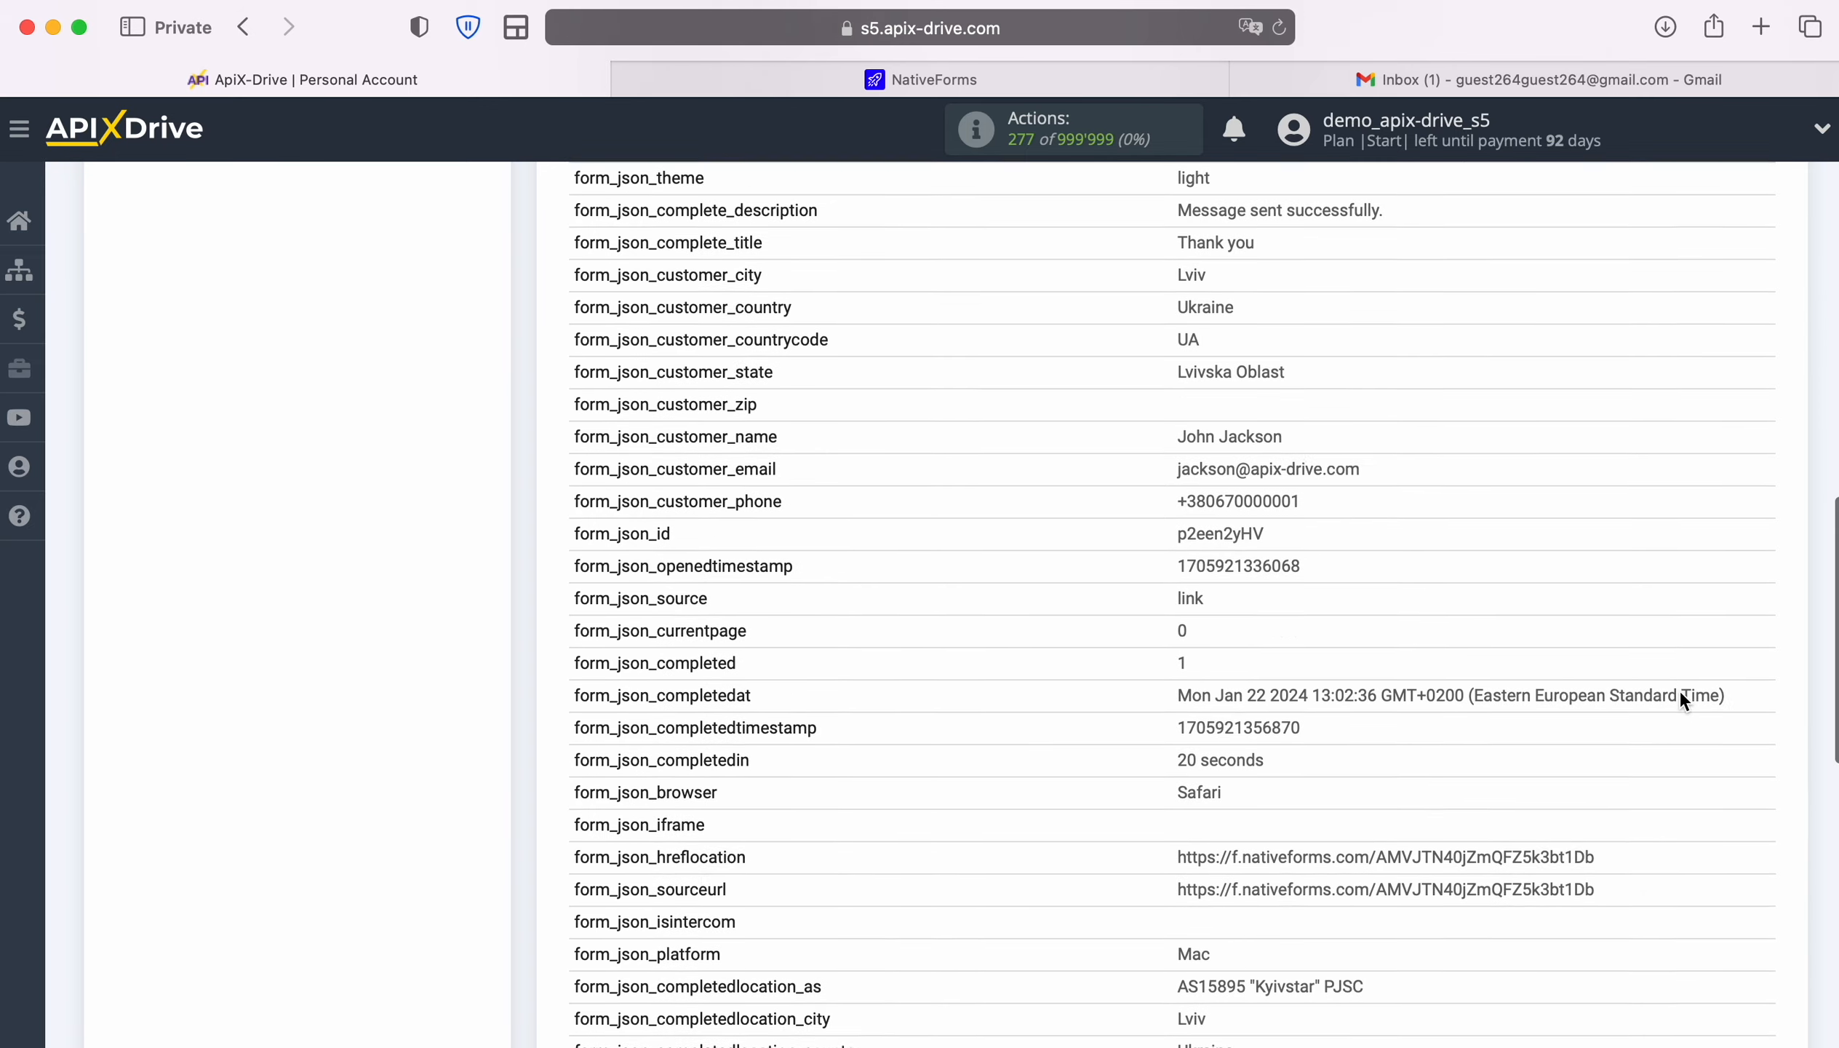
{"action": "scroll", "coordinate": [1679, 701], "scroll_direction": "down", "scroll_amount": 5}
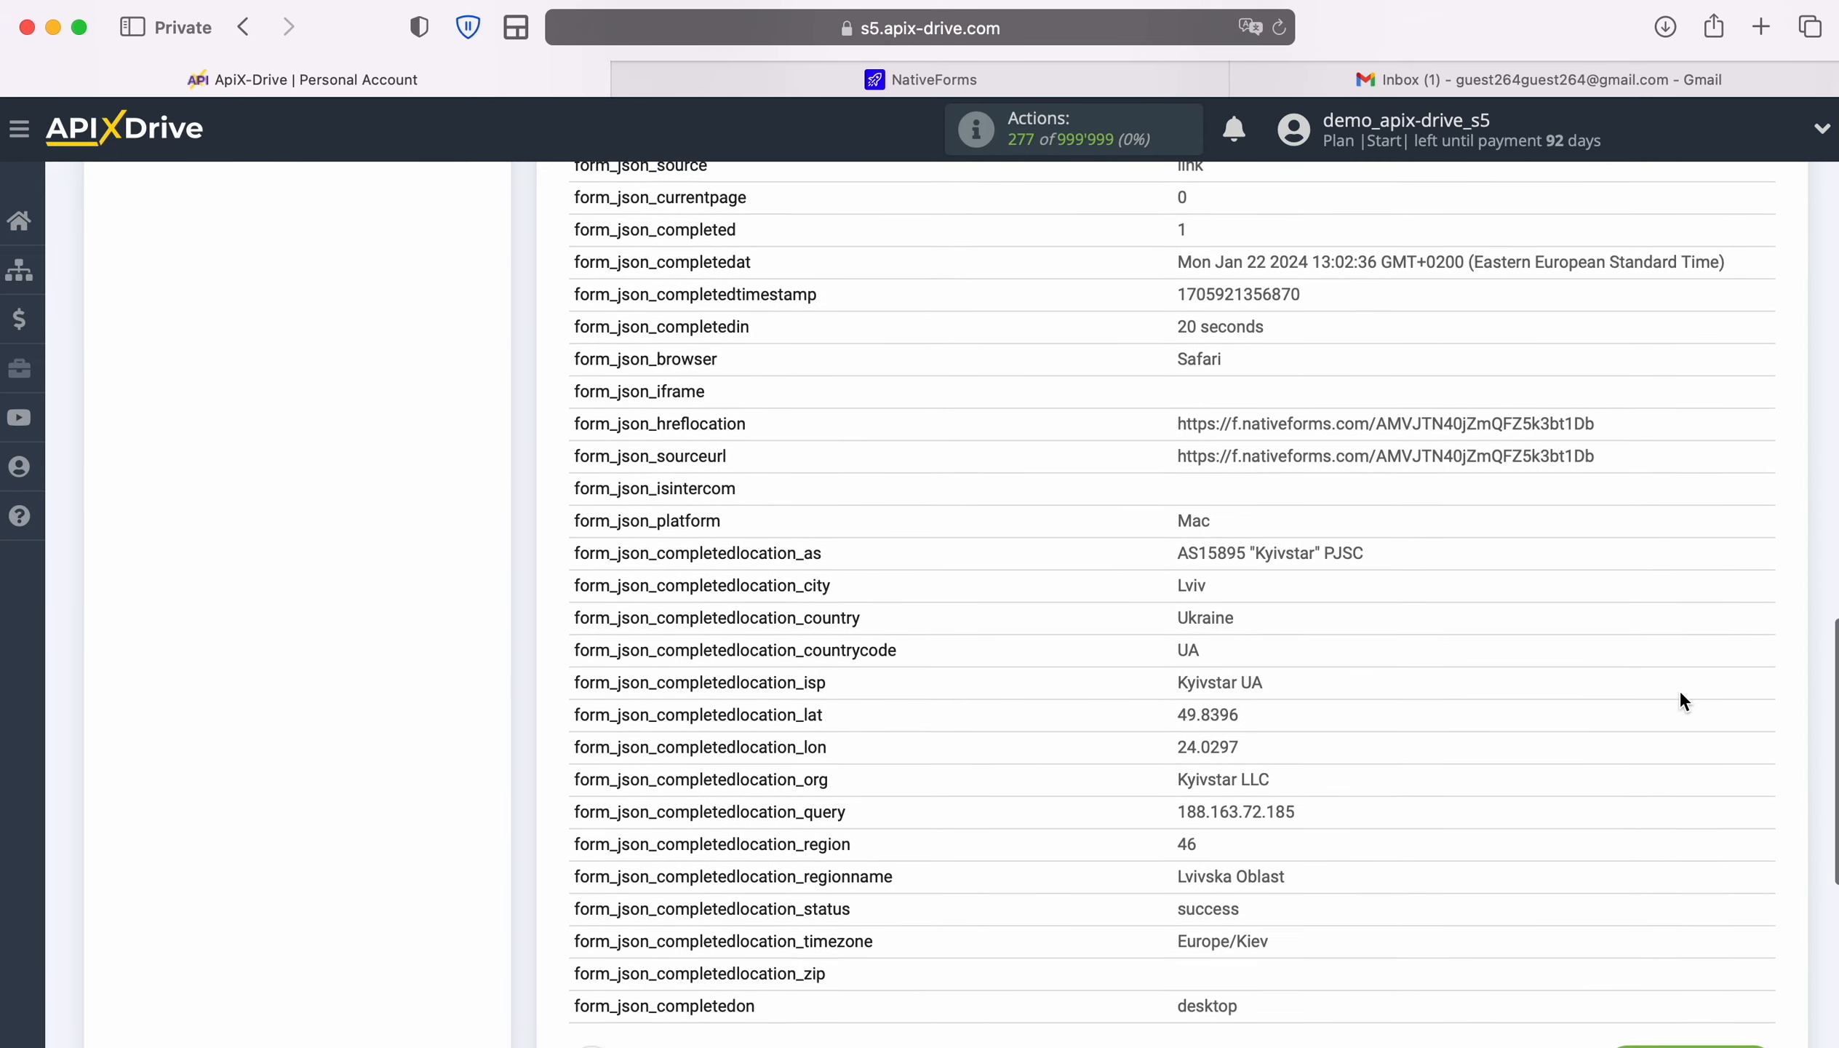
{"action": "scroll", "coordinate": [1679, 700], "scroll_direction": "down", "scroll_amount": 1}
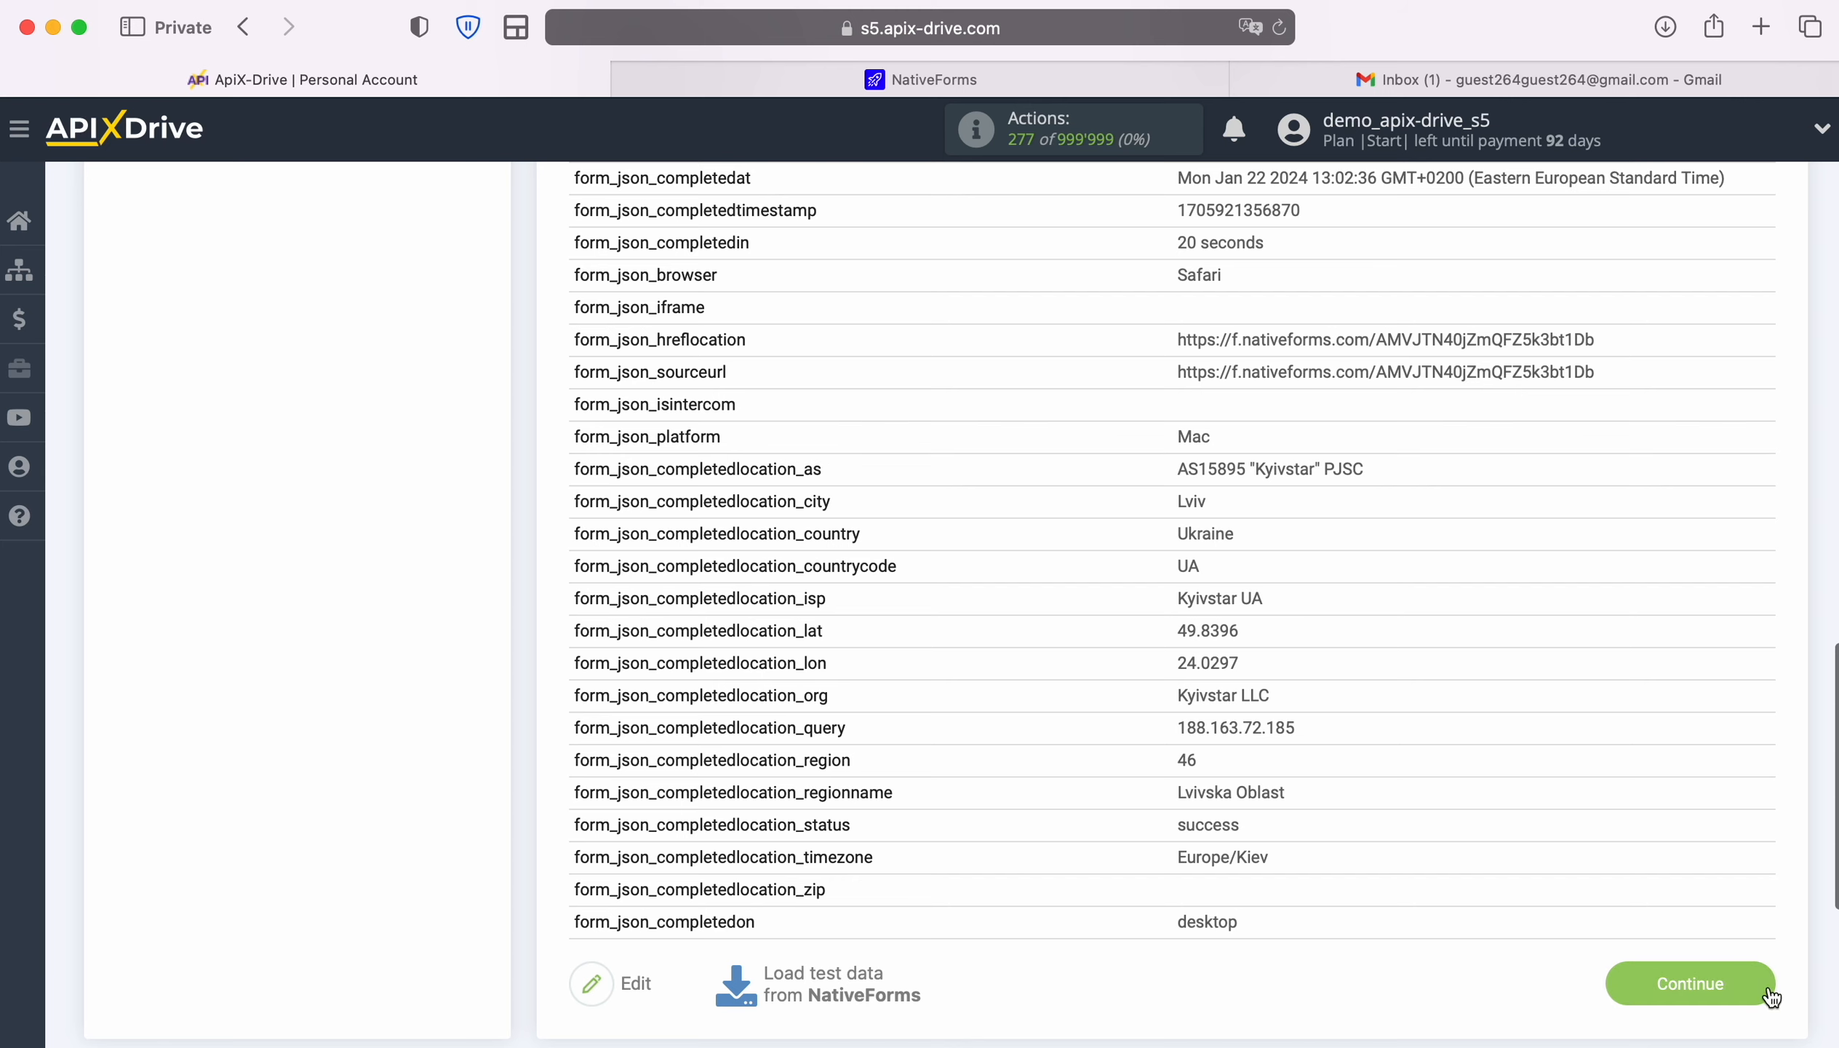
{"action": "left_click", "coordinate": [1768, 984]}
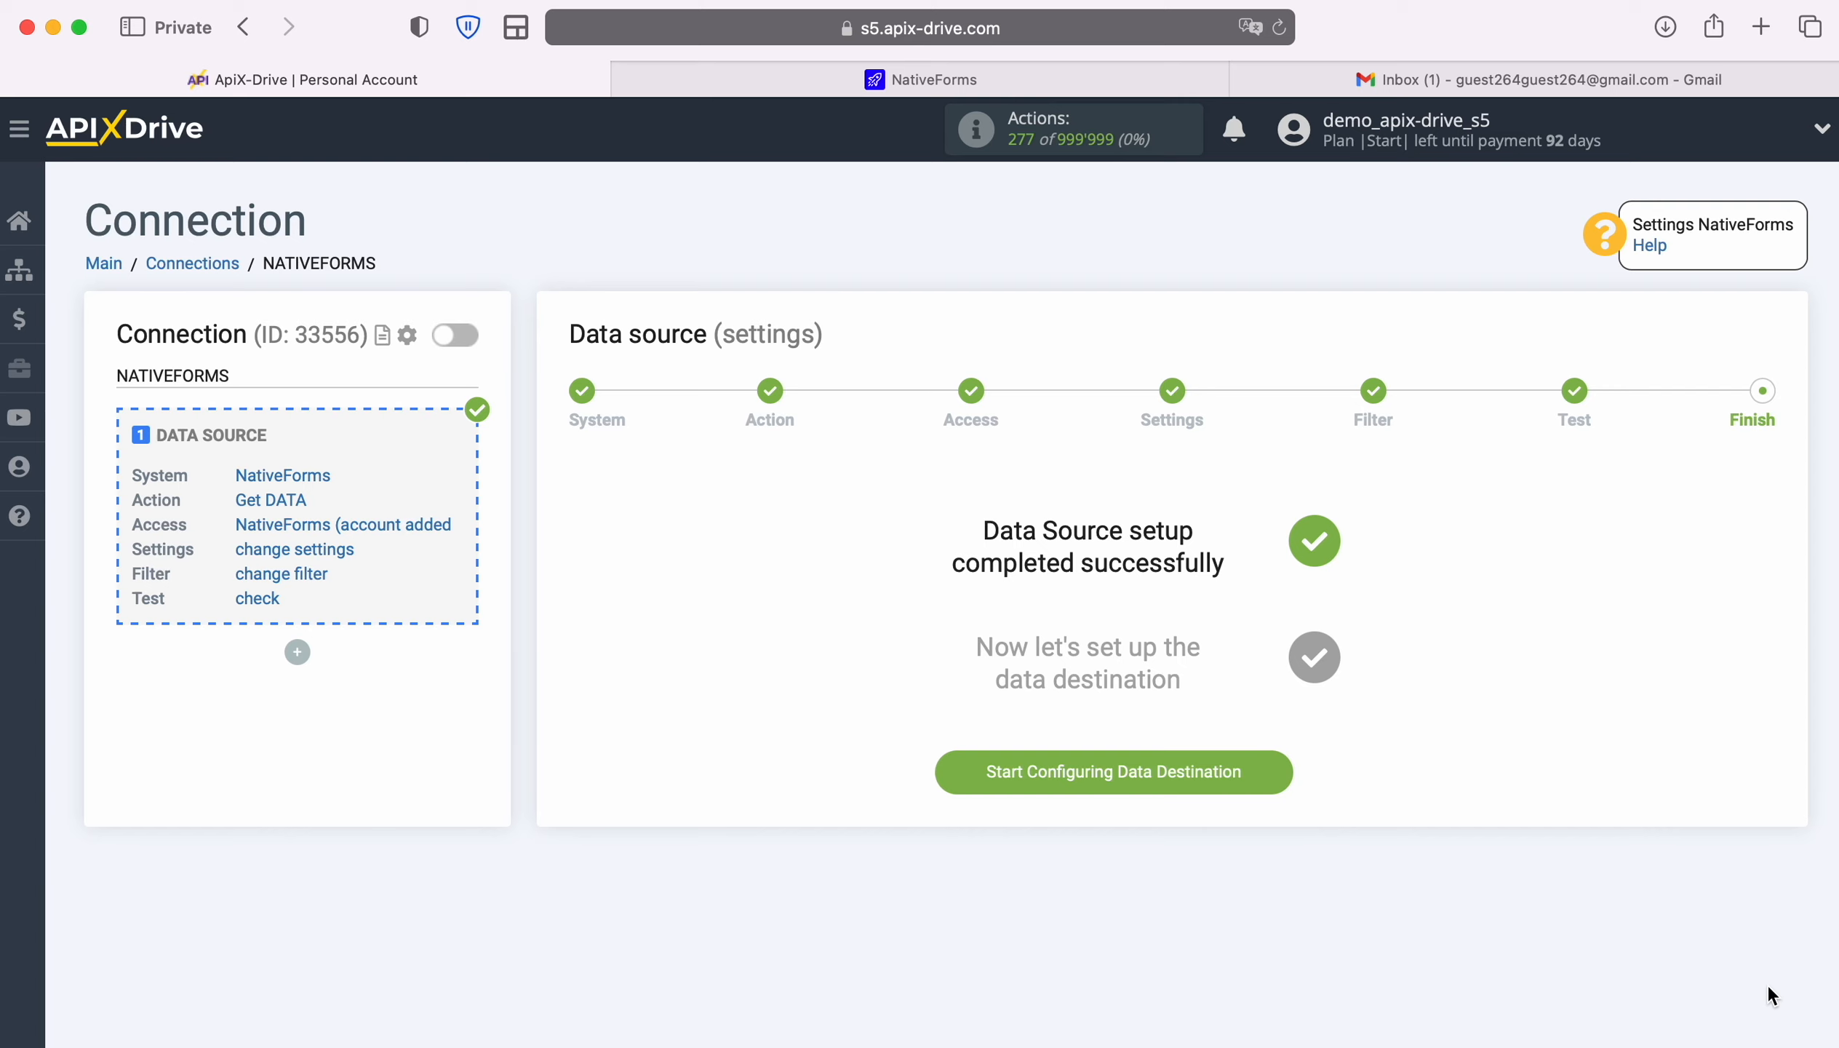
Add a data destination and select Gmail (send) as its system
{"action": "left_click", "coordinate": [1273, 766]}
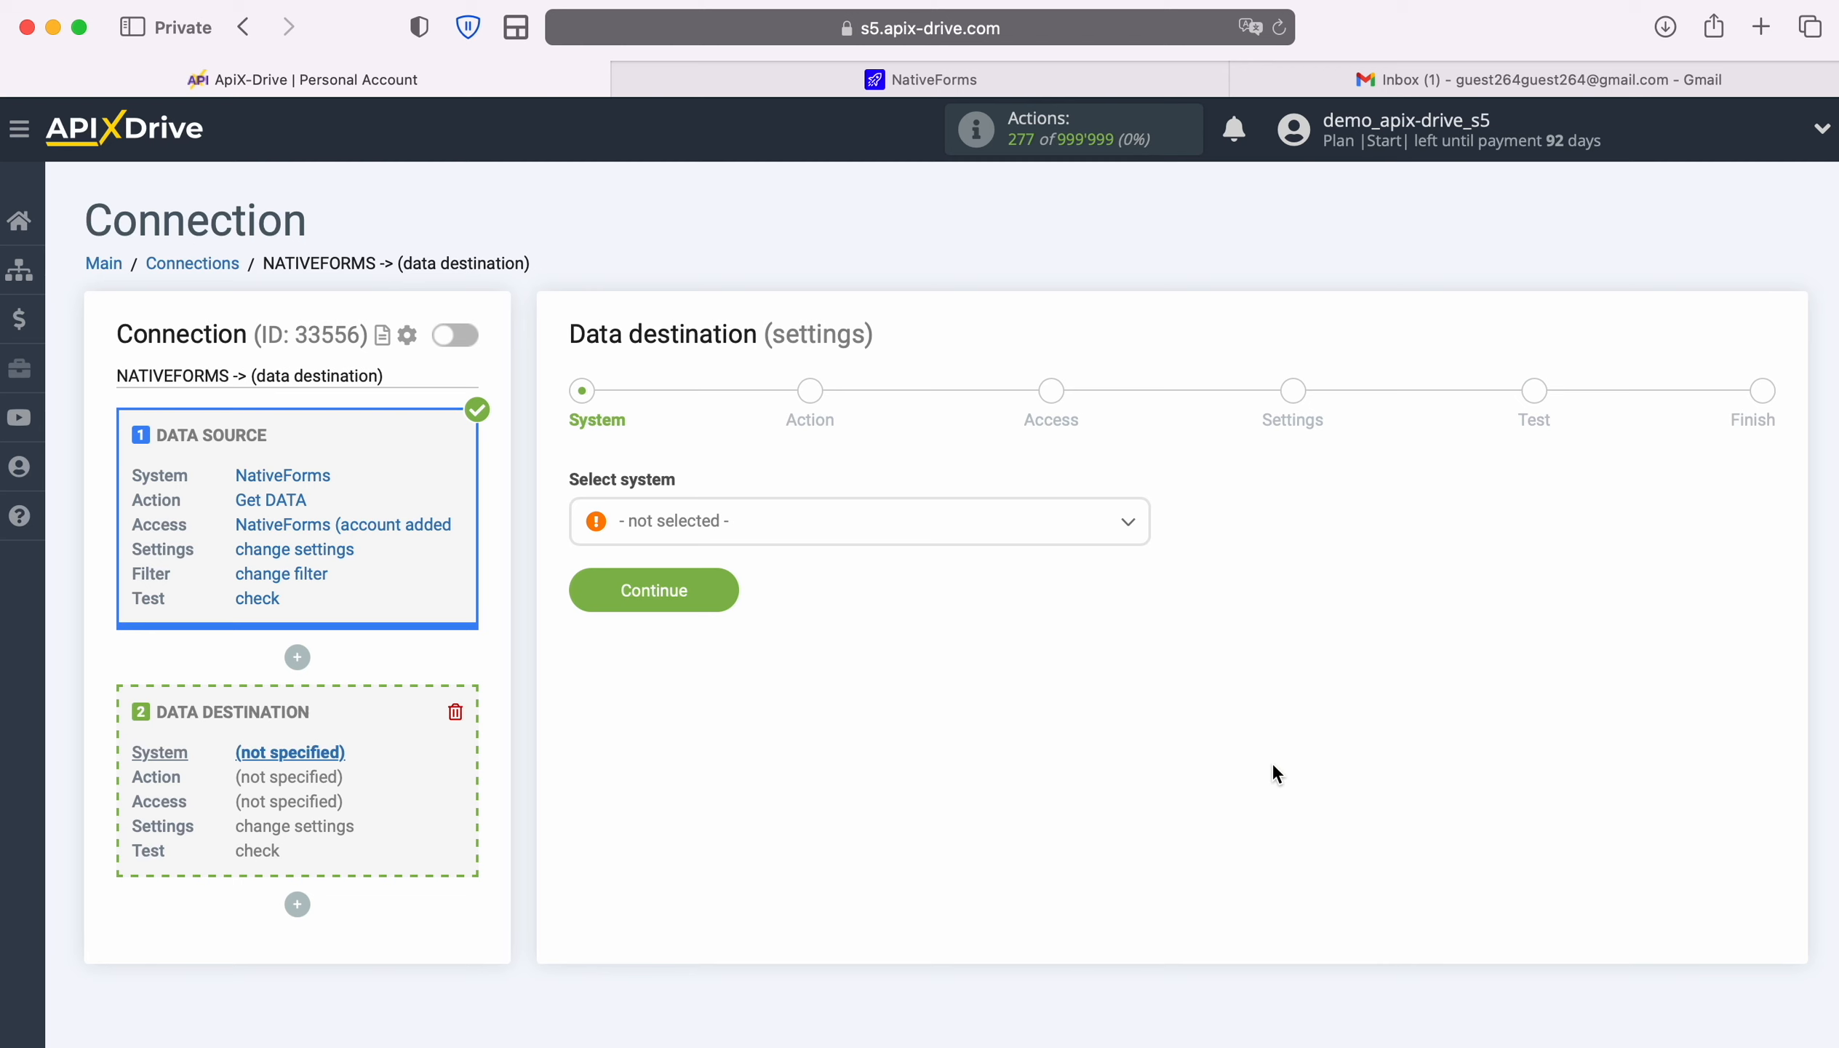
{"action": "left_click", "coordinate": [1121, 534]}
{"action": "scroll", "coordinate": [1022, 743], "scroll_direction": "down", "scroll_amount": 5}
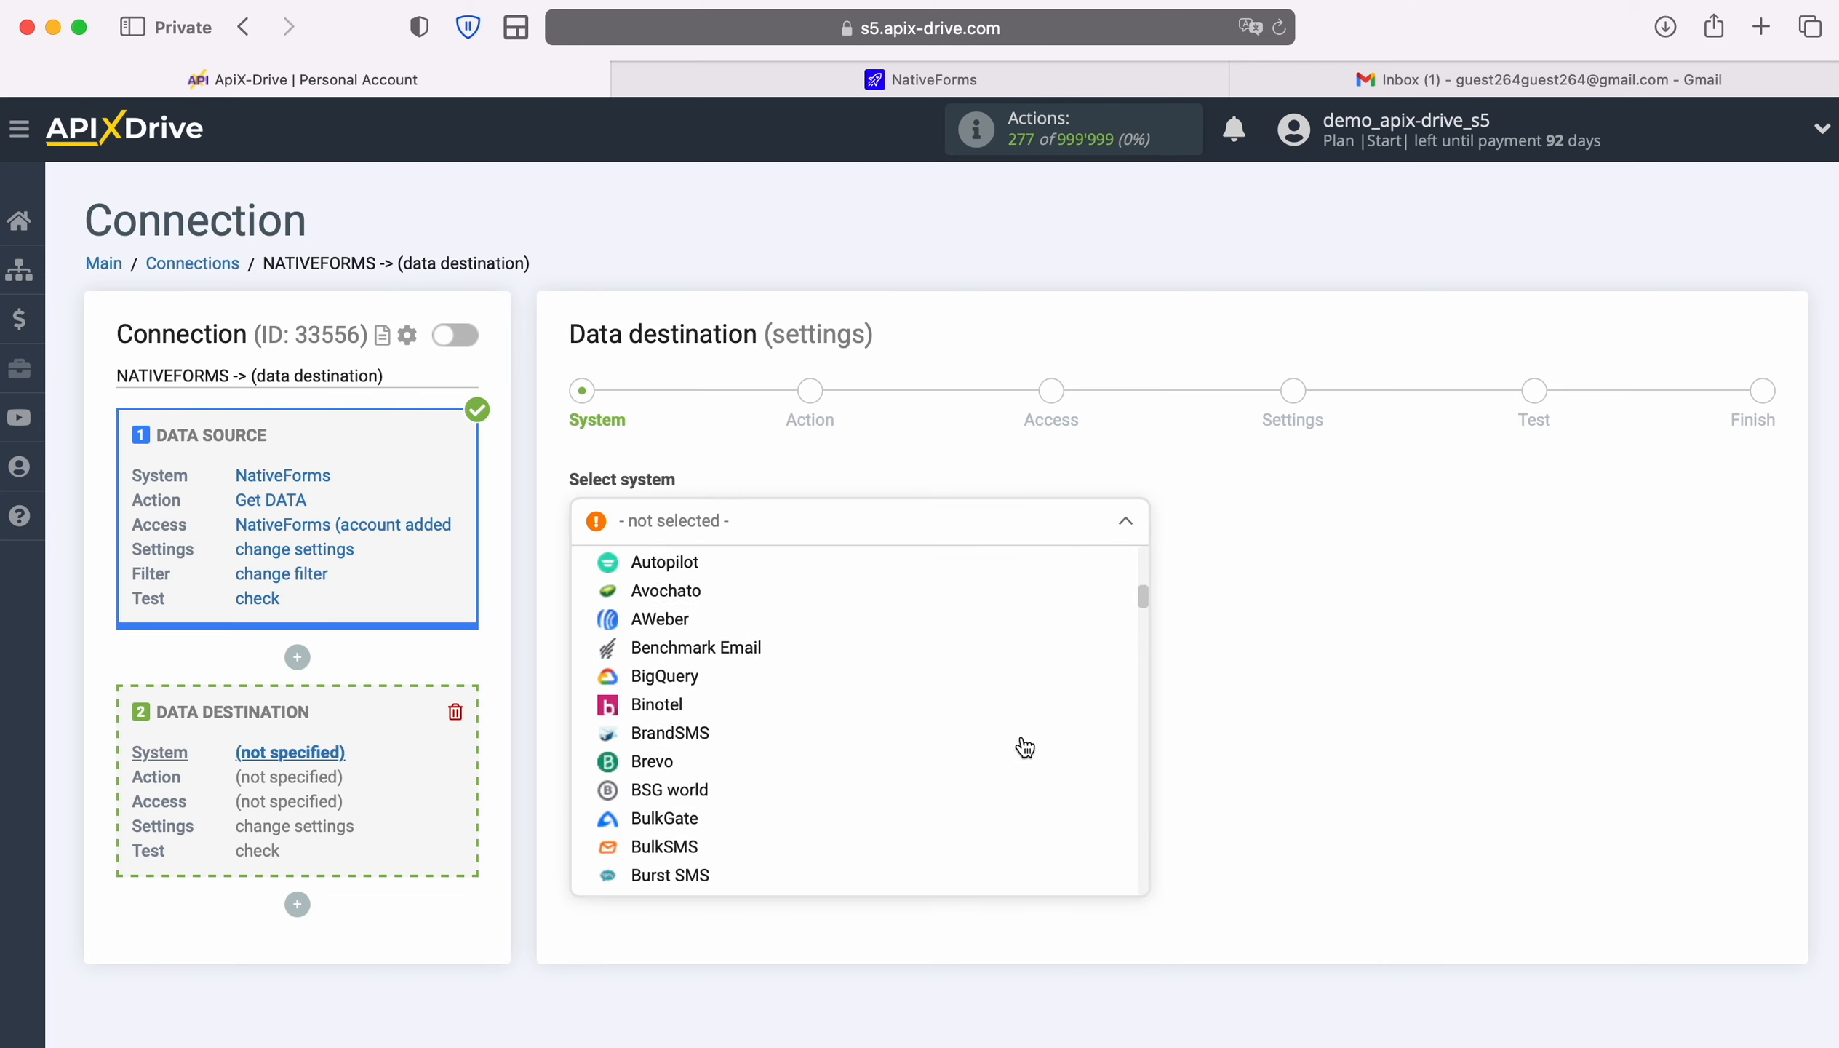
{"action": "scroll", "coordinate": [1025, 746], "scroll_direction": "down", "scroll_amount": 12}
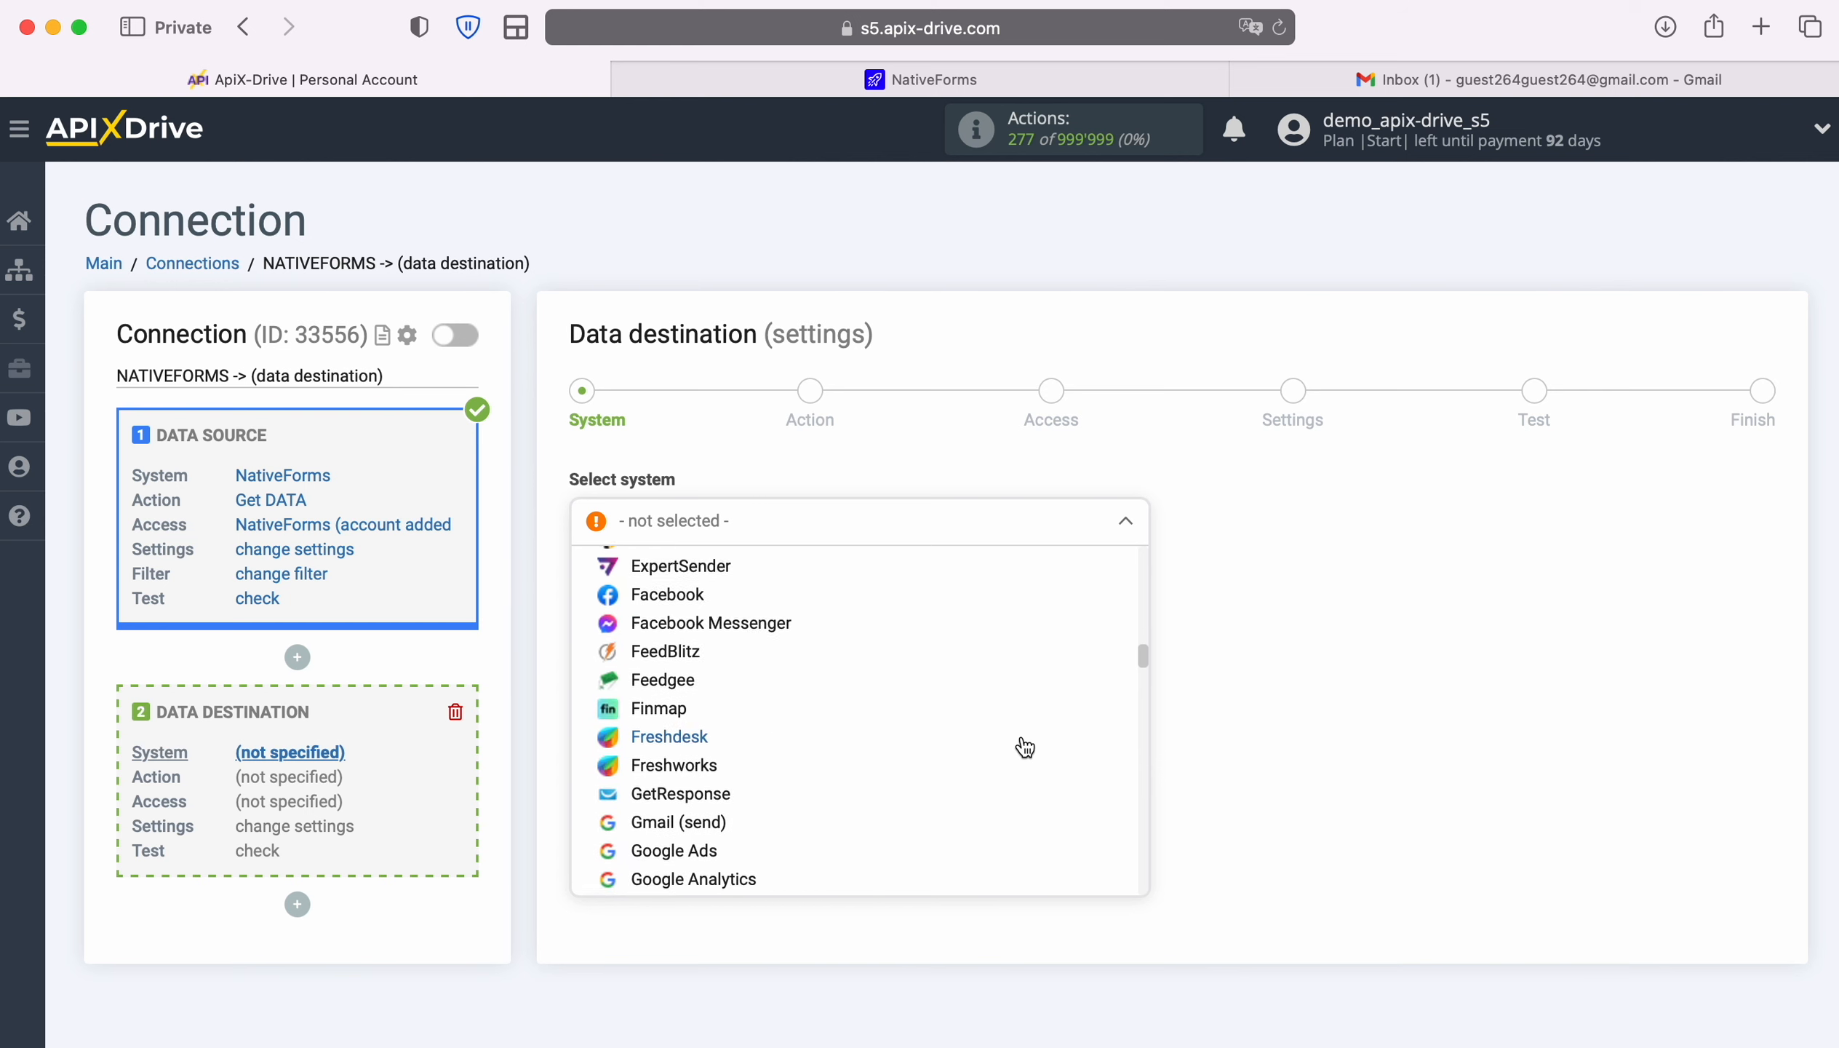
{"action": "scroll", "coordinate": [1024, 746], "scroll_direction": "down", "scroll_amount": 3}
{"action": "left_click", "coordinate": [704, 625]}
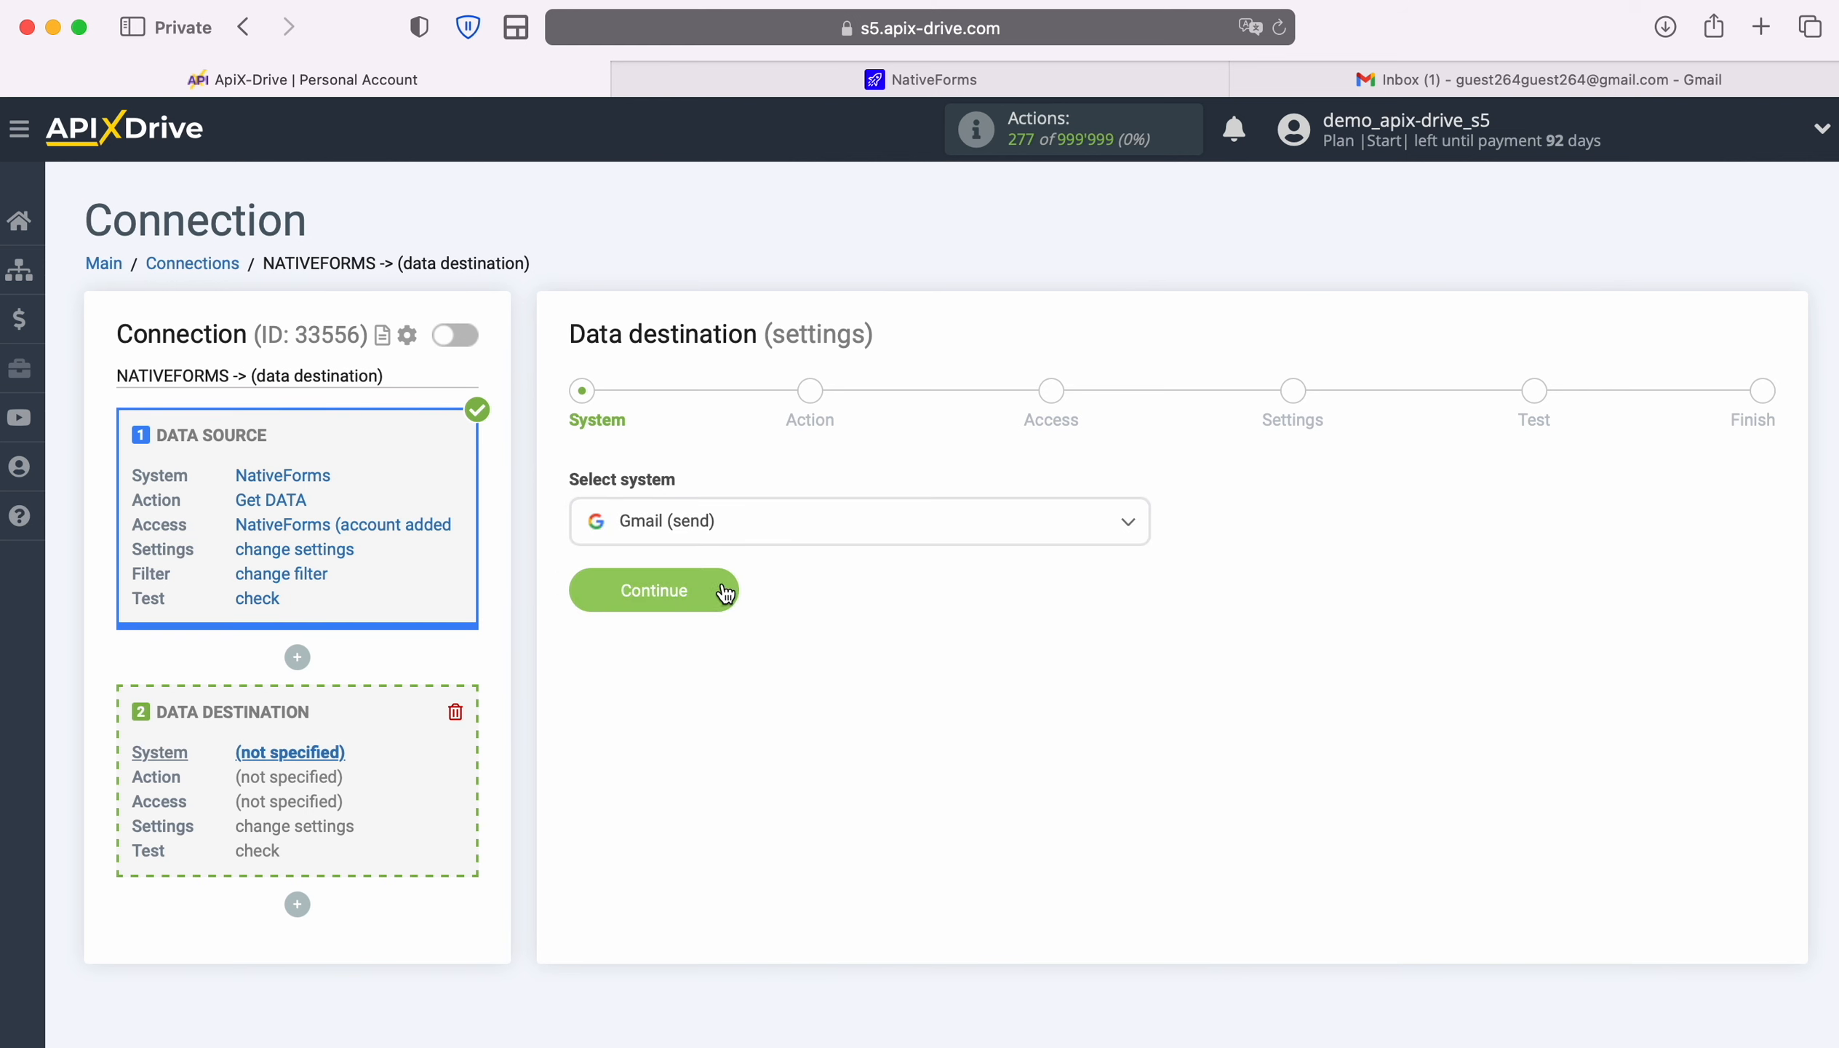
{"action": "left_click", "coordinate": [726, 593]}
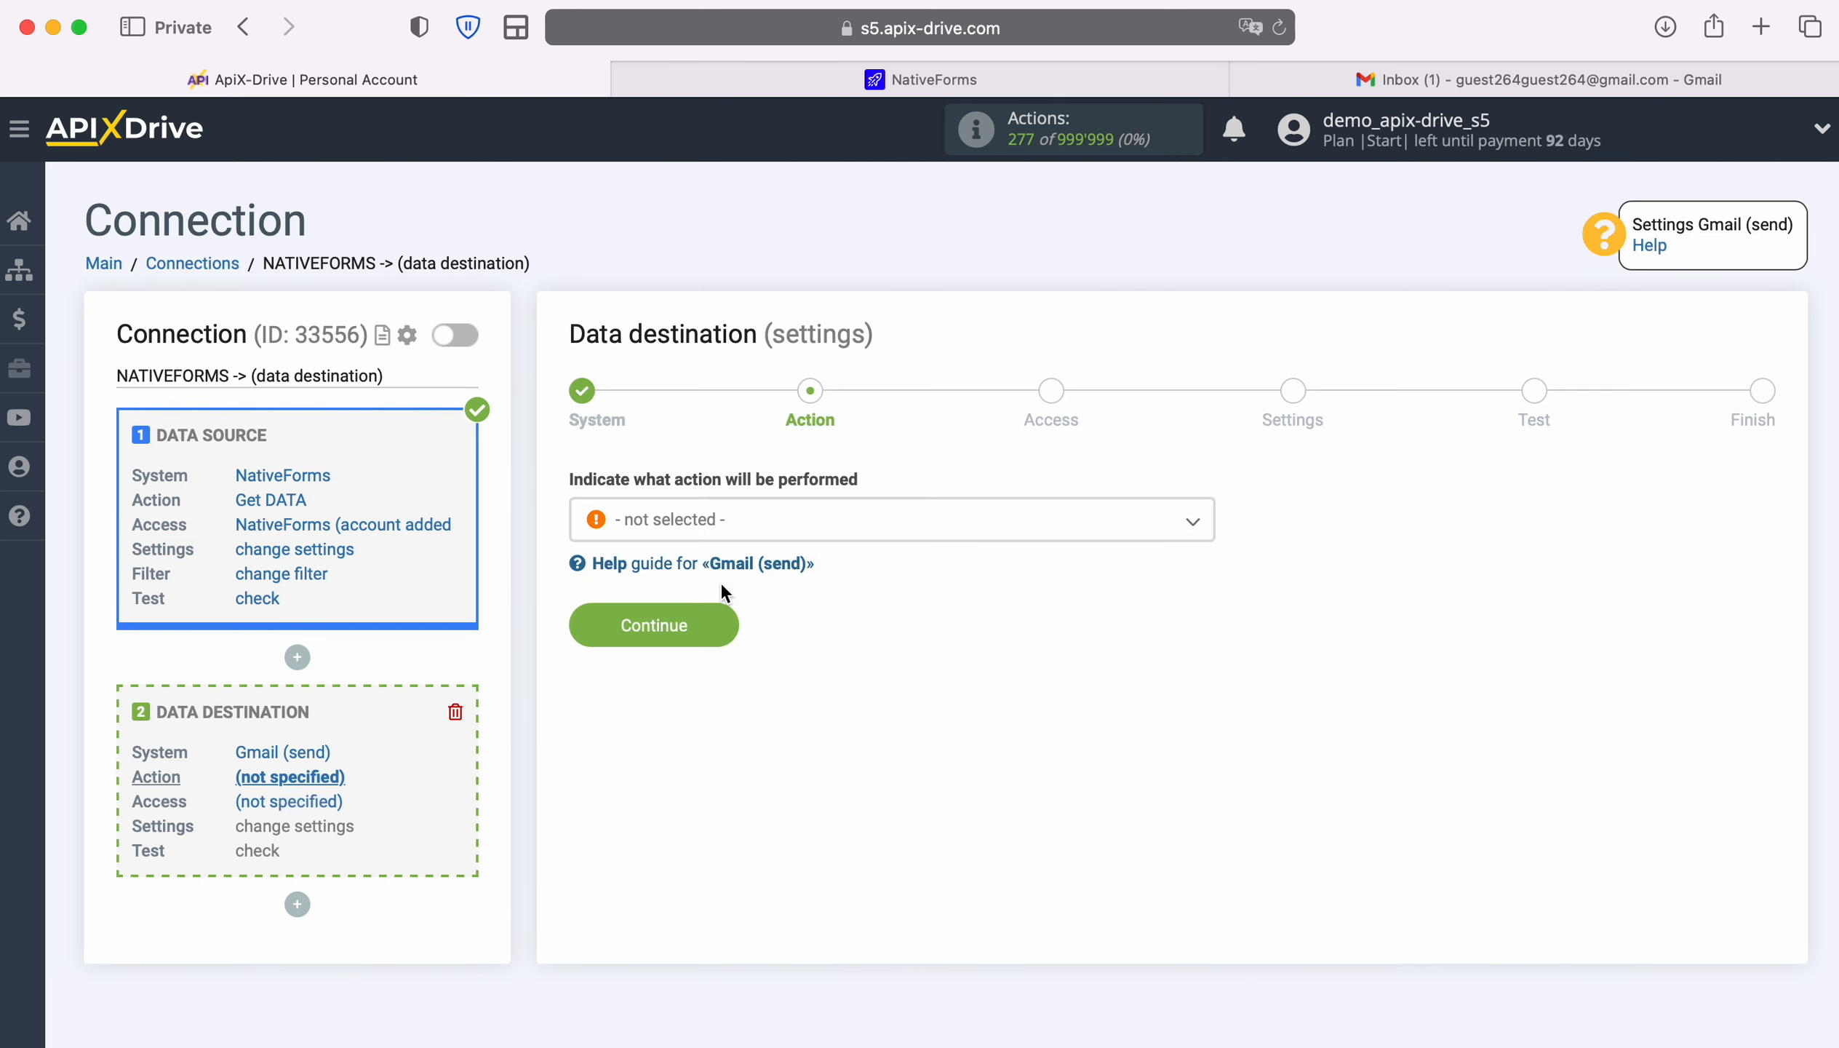
Set the Gmail destination action to Send EMAIL
{"action": "left_click", "coordinate": [932, 530]}
{"action": "left_click", "coordinate": [723, 646]}
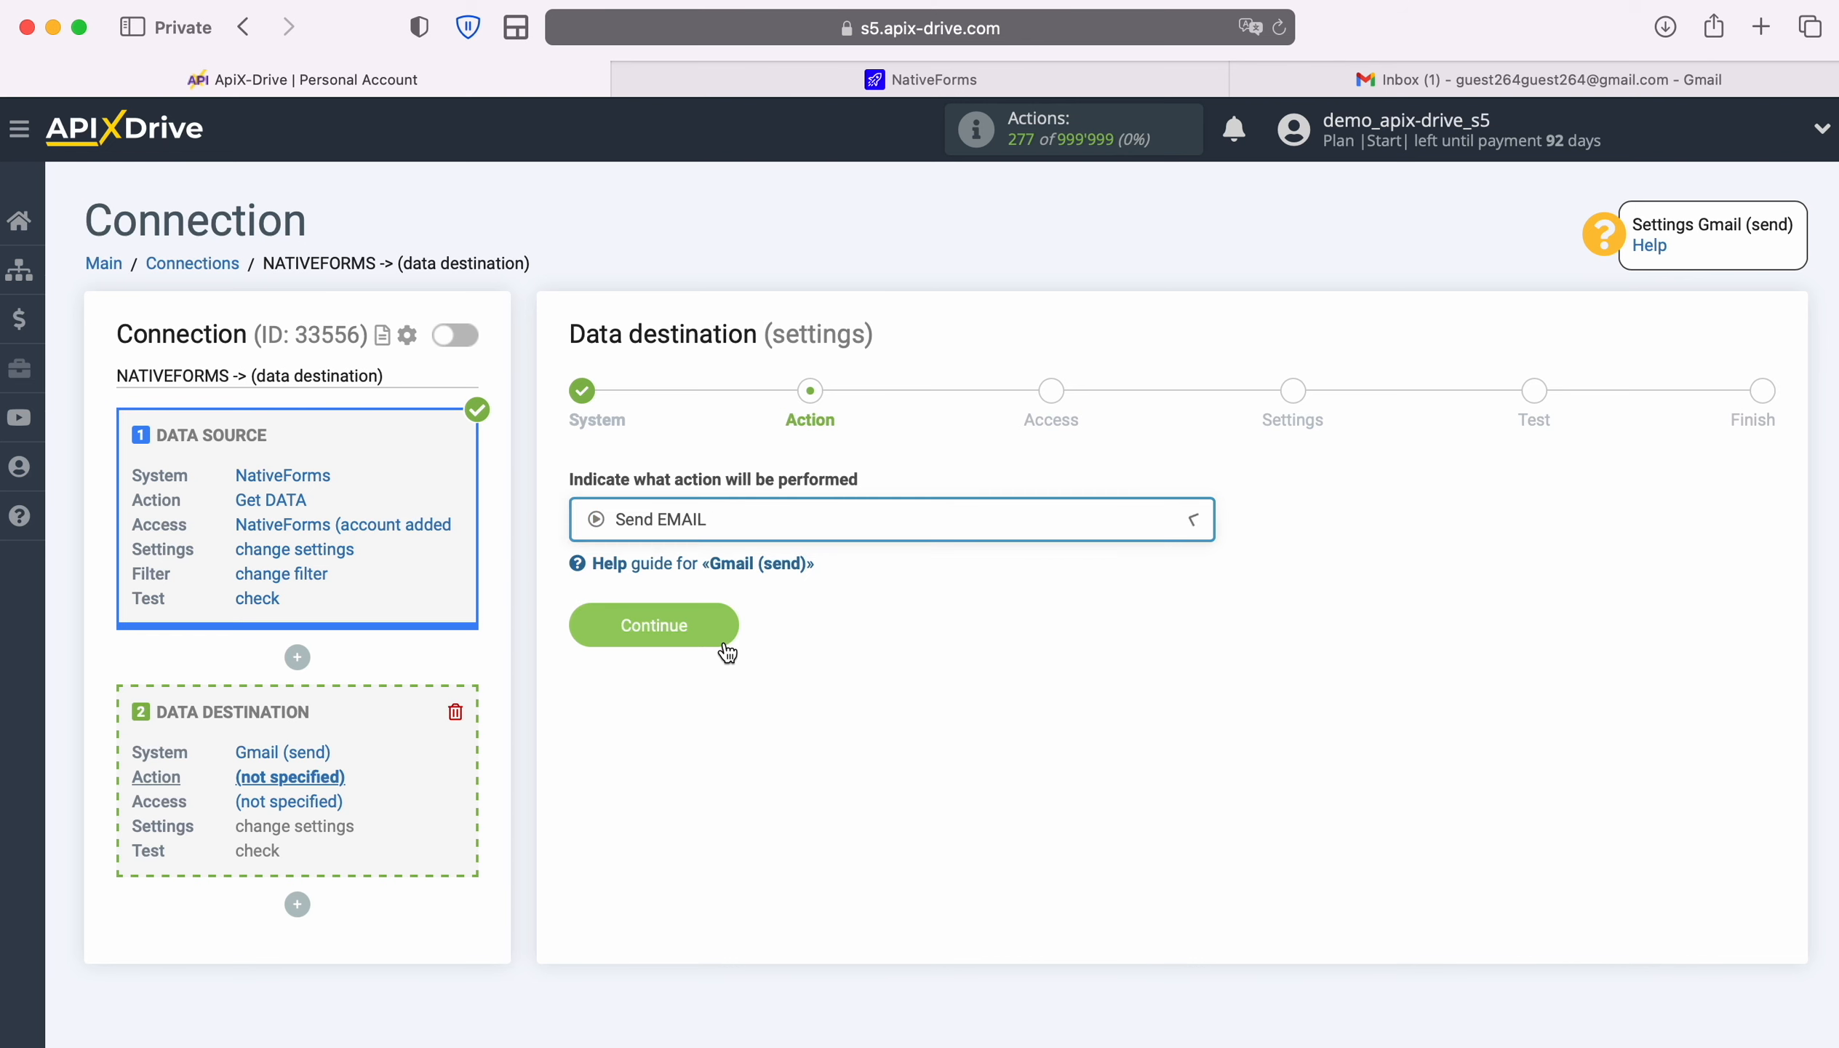
{"action": "left_click", "coordinate": [727, 625]}
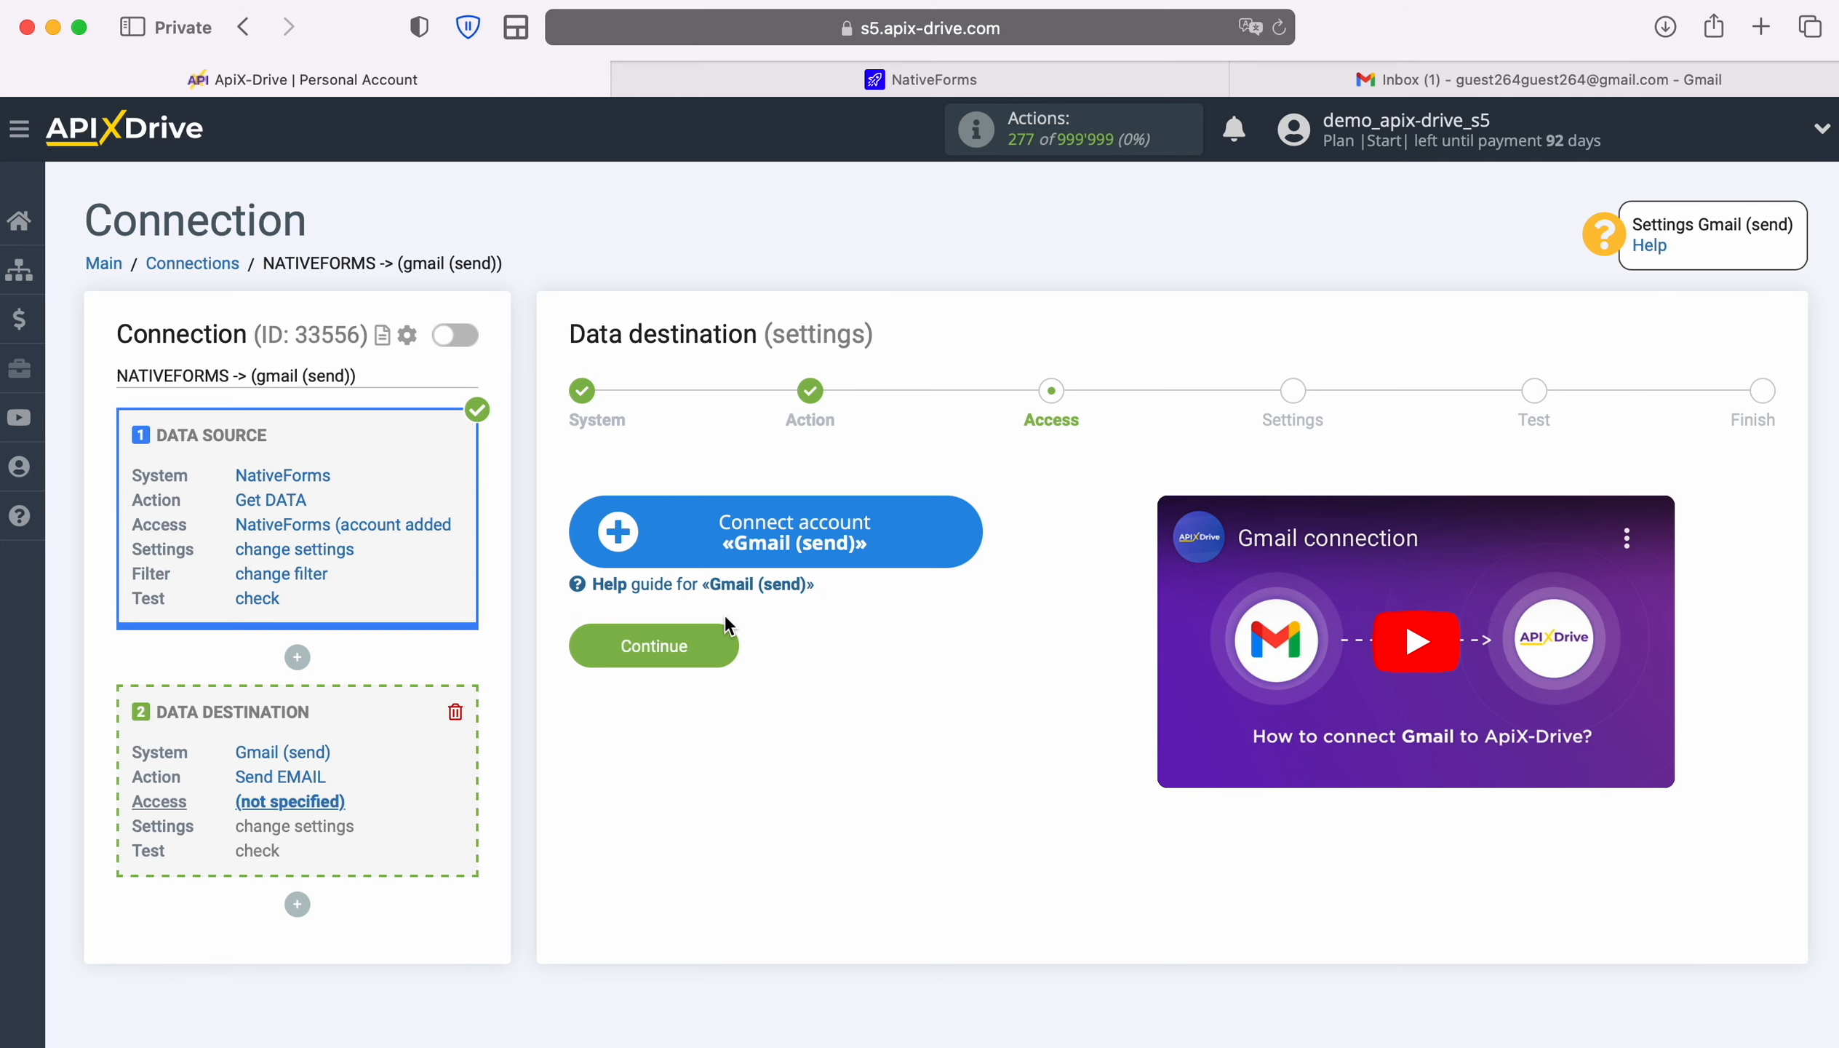
Connect a Google account with send-email permission and select it as the login
{"action": "left_click", "coordinate": [961, 528]}
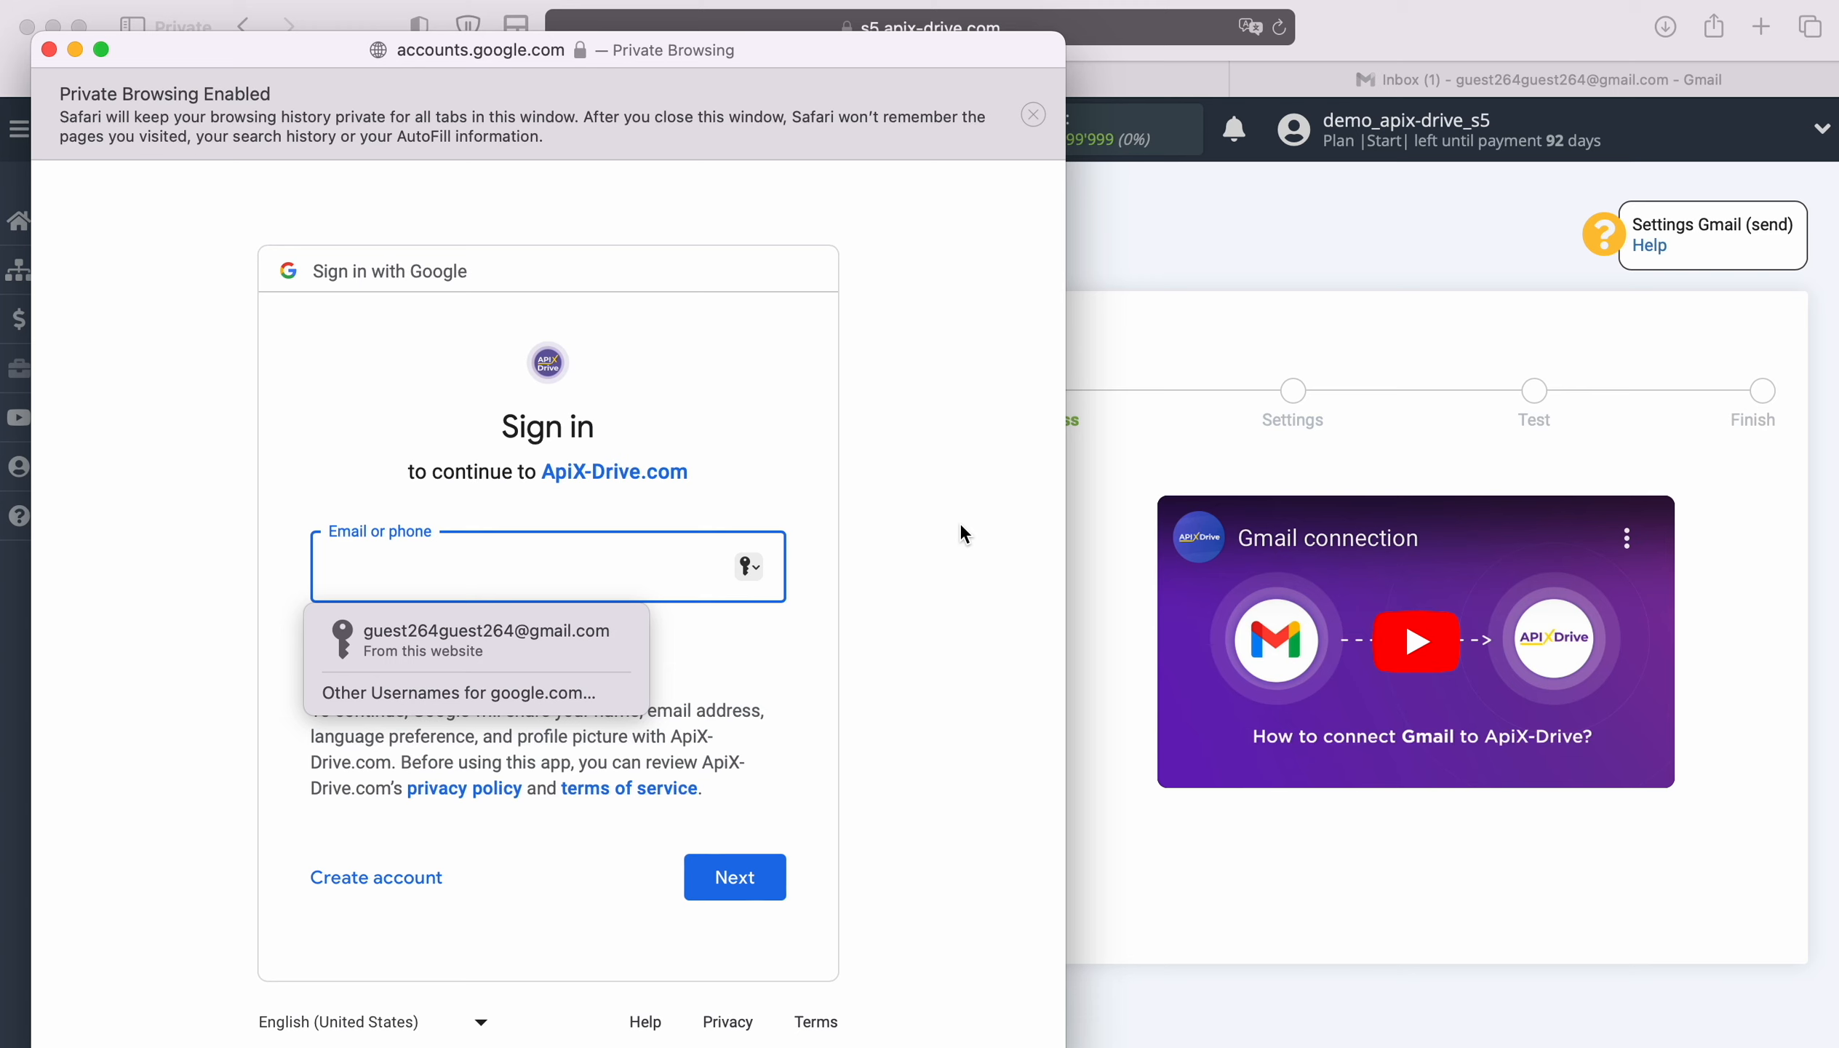
{"action": "left_click", "coordinate": [538, 636]}
{"action": "left_click", "coordinate": [760, 875]}
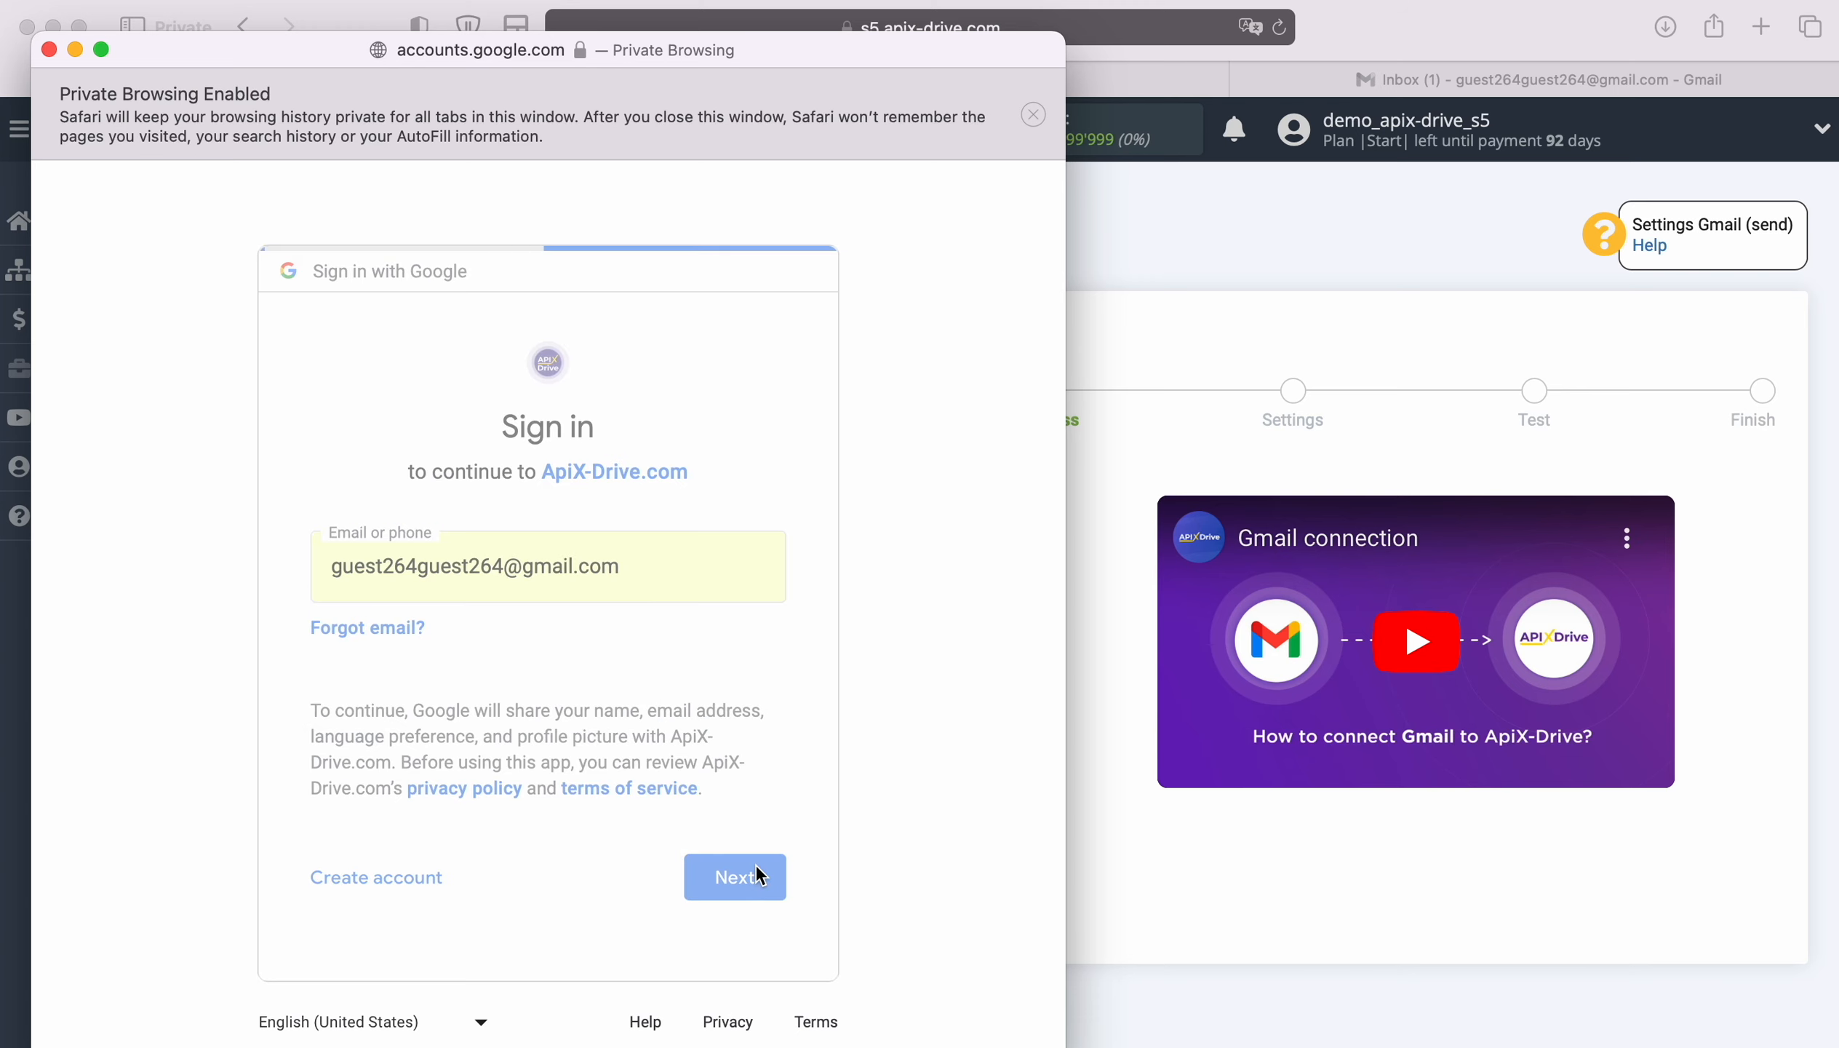
{"action": "left_click", "coordinate": [609, 677]}
{"action": "left_click", "coordinate": [760, 896]}
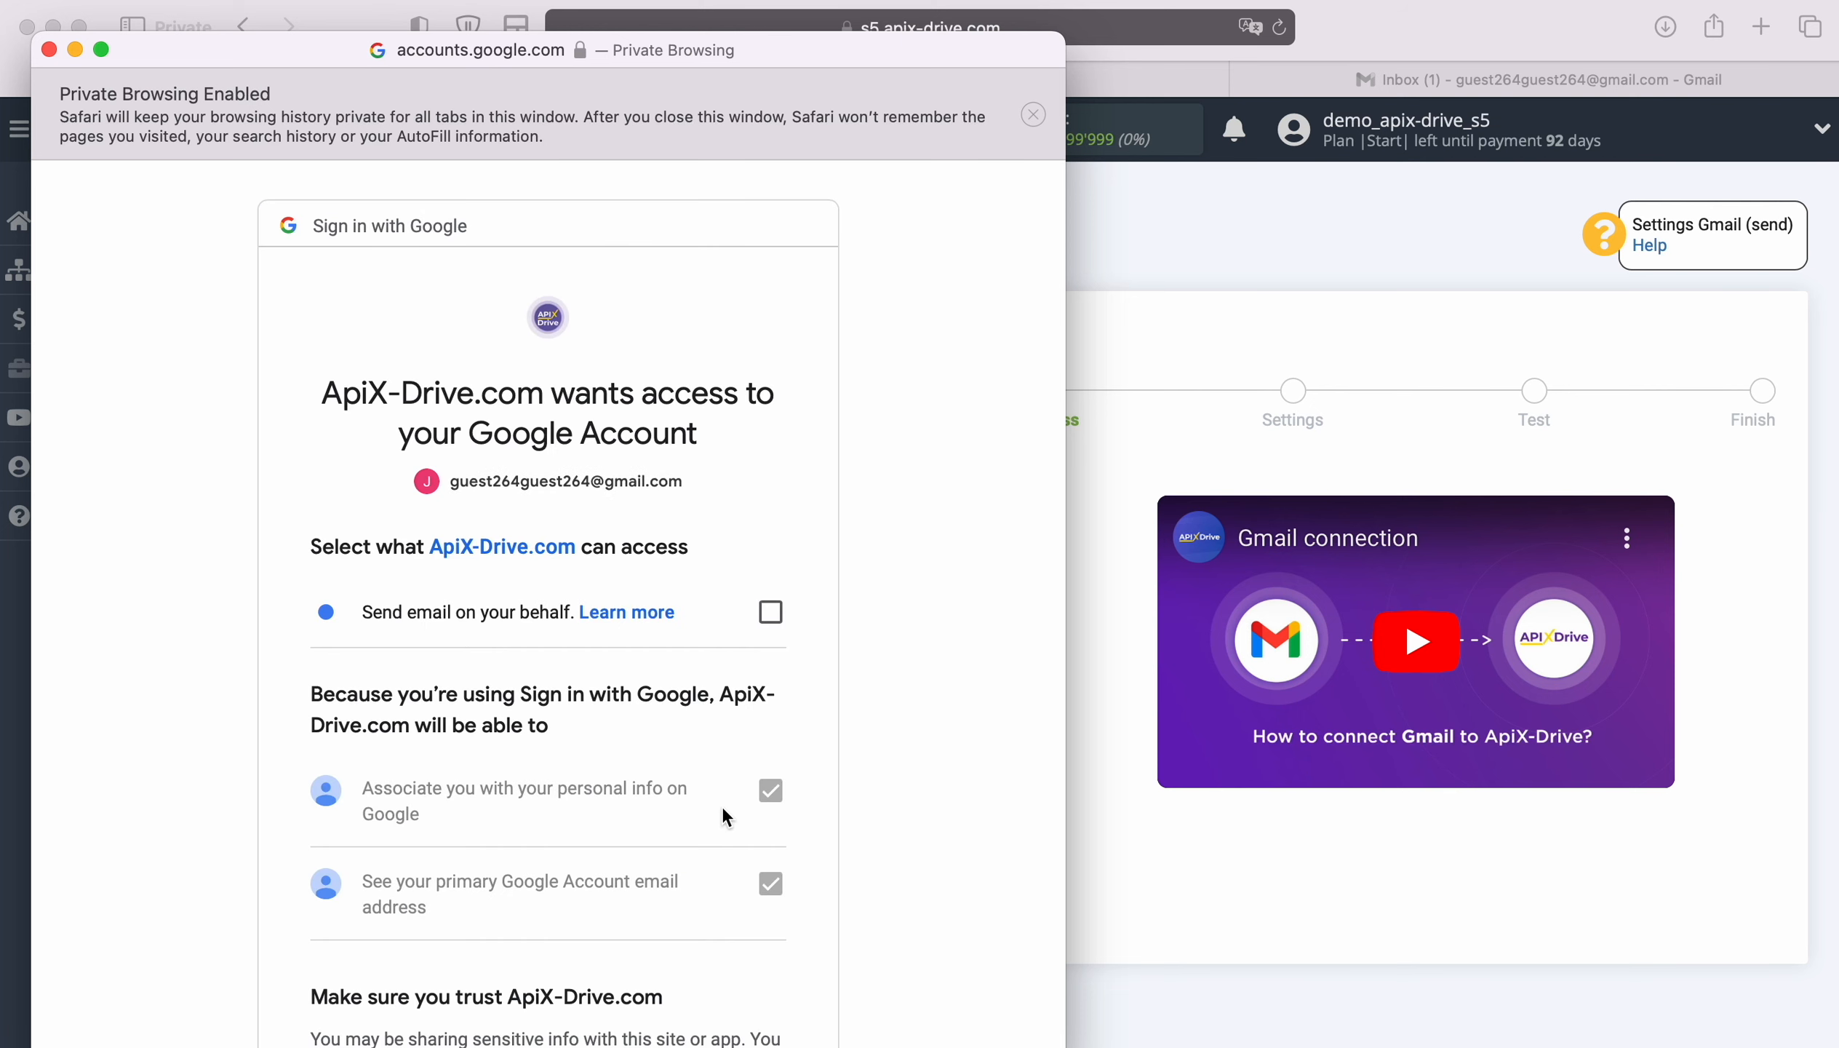
{"action": "left_click", "coordinate": [768, 615]}
{"action": "scroll", "coordinate": [896, 742], "scroll_direction": "down", "scroll_amount": 5}
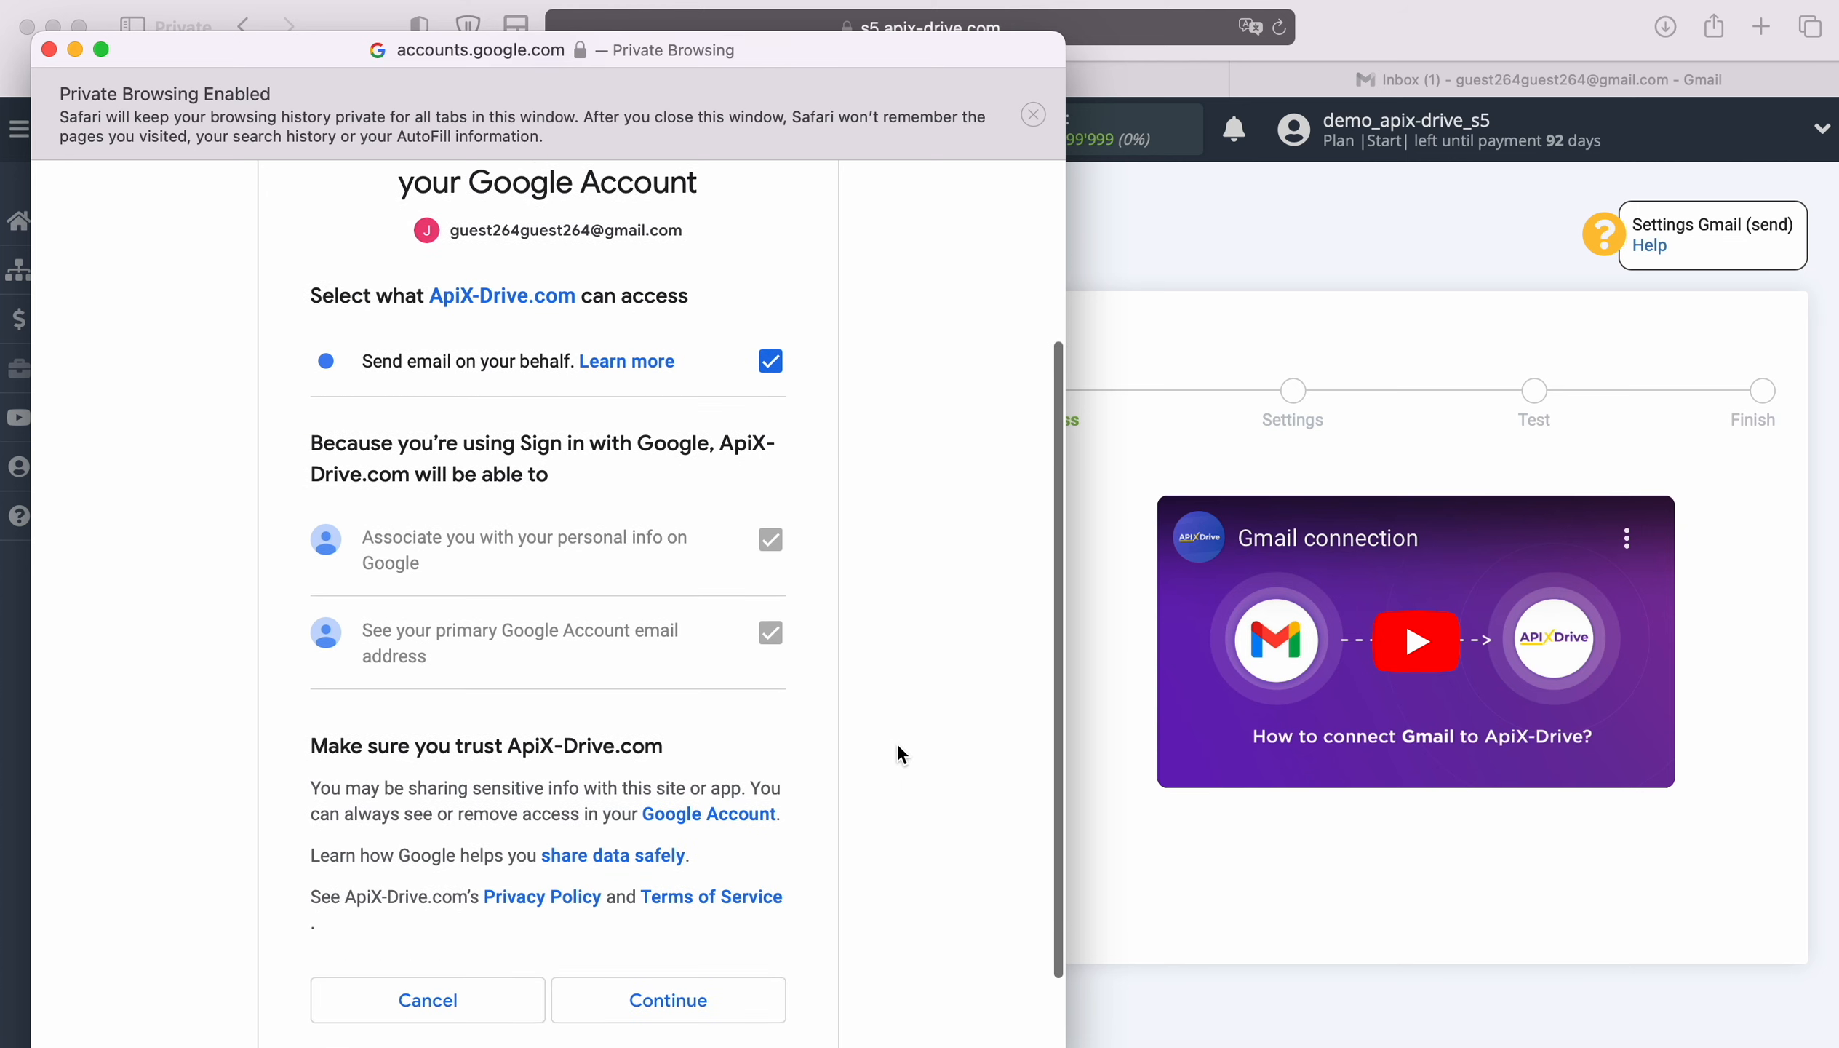
{"action": "left_click", "coordinate": [749, 981]}
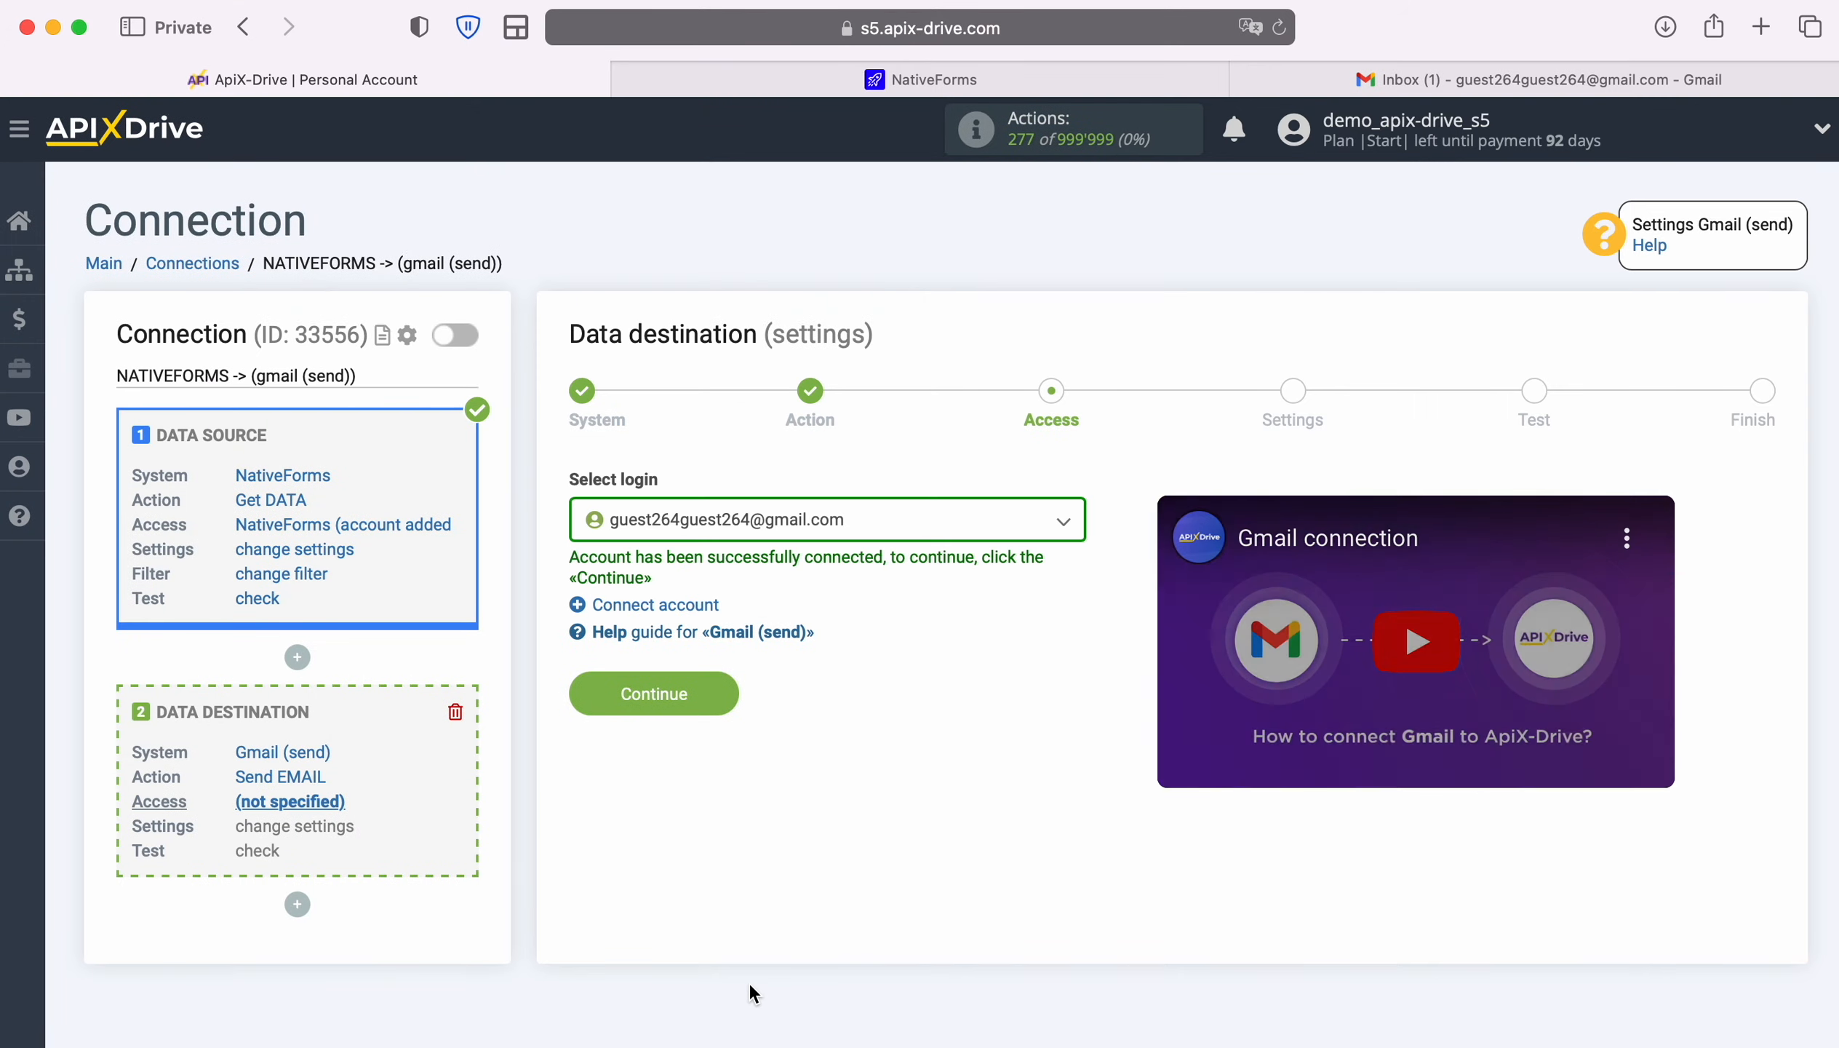
{"action": "left_click", "coordinate": [1063, 523]}
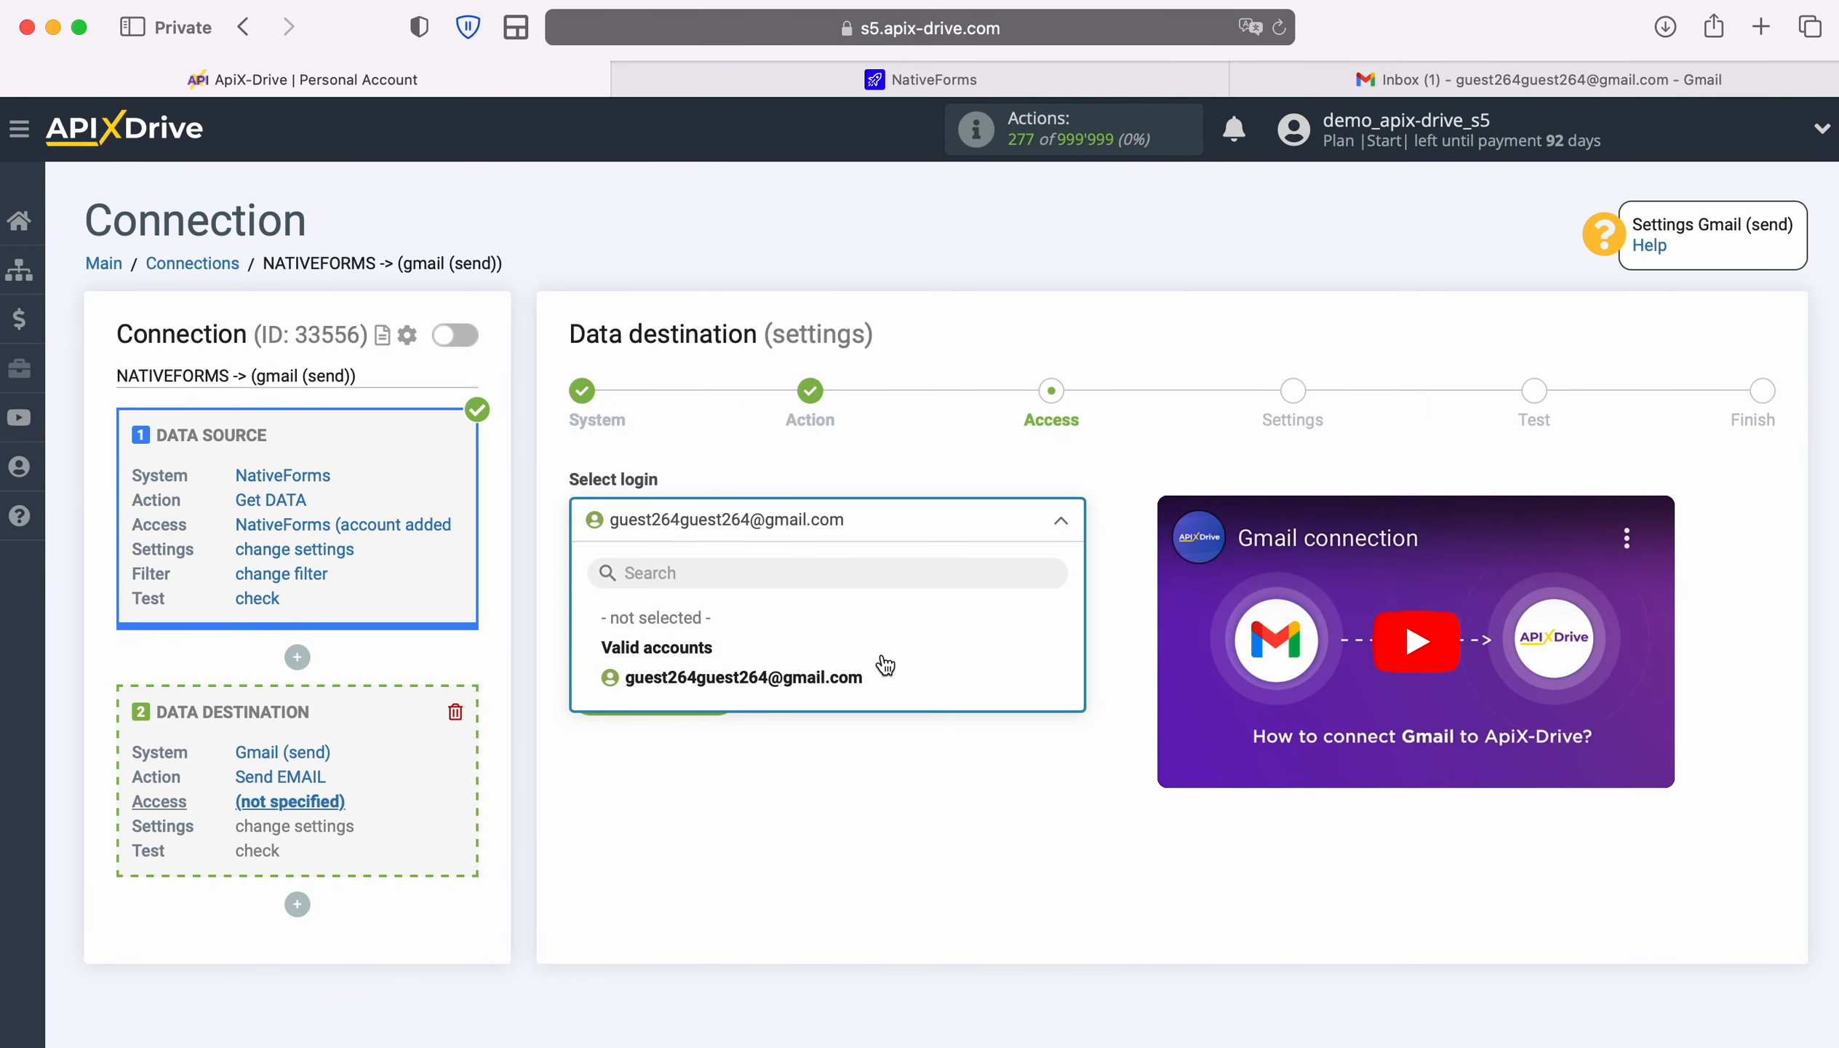
{"action": "left_click", "coordinate": [855, 677]}
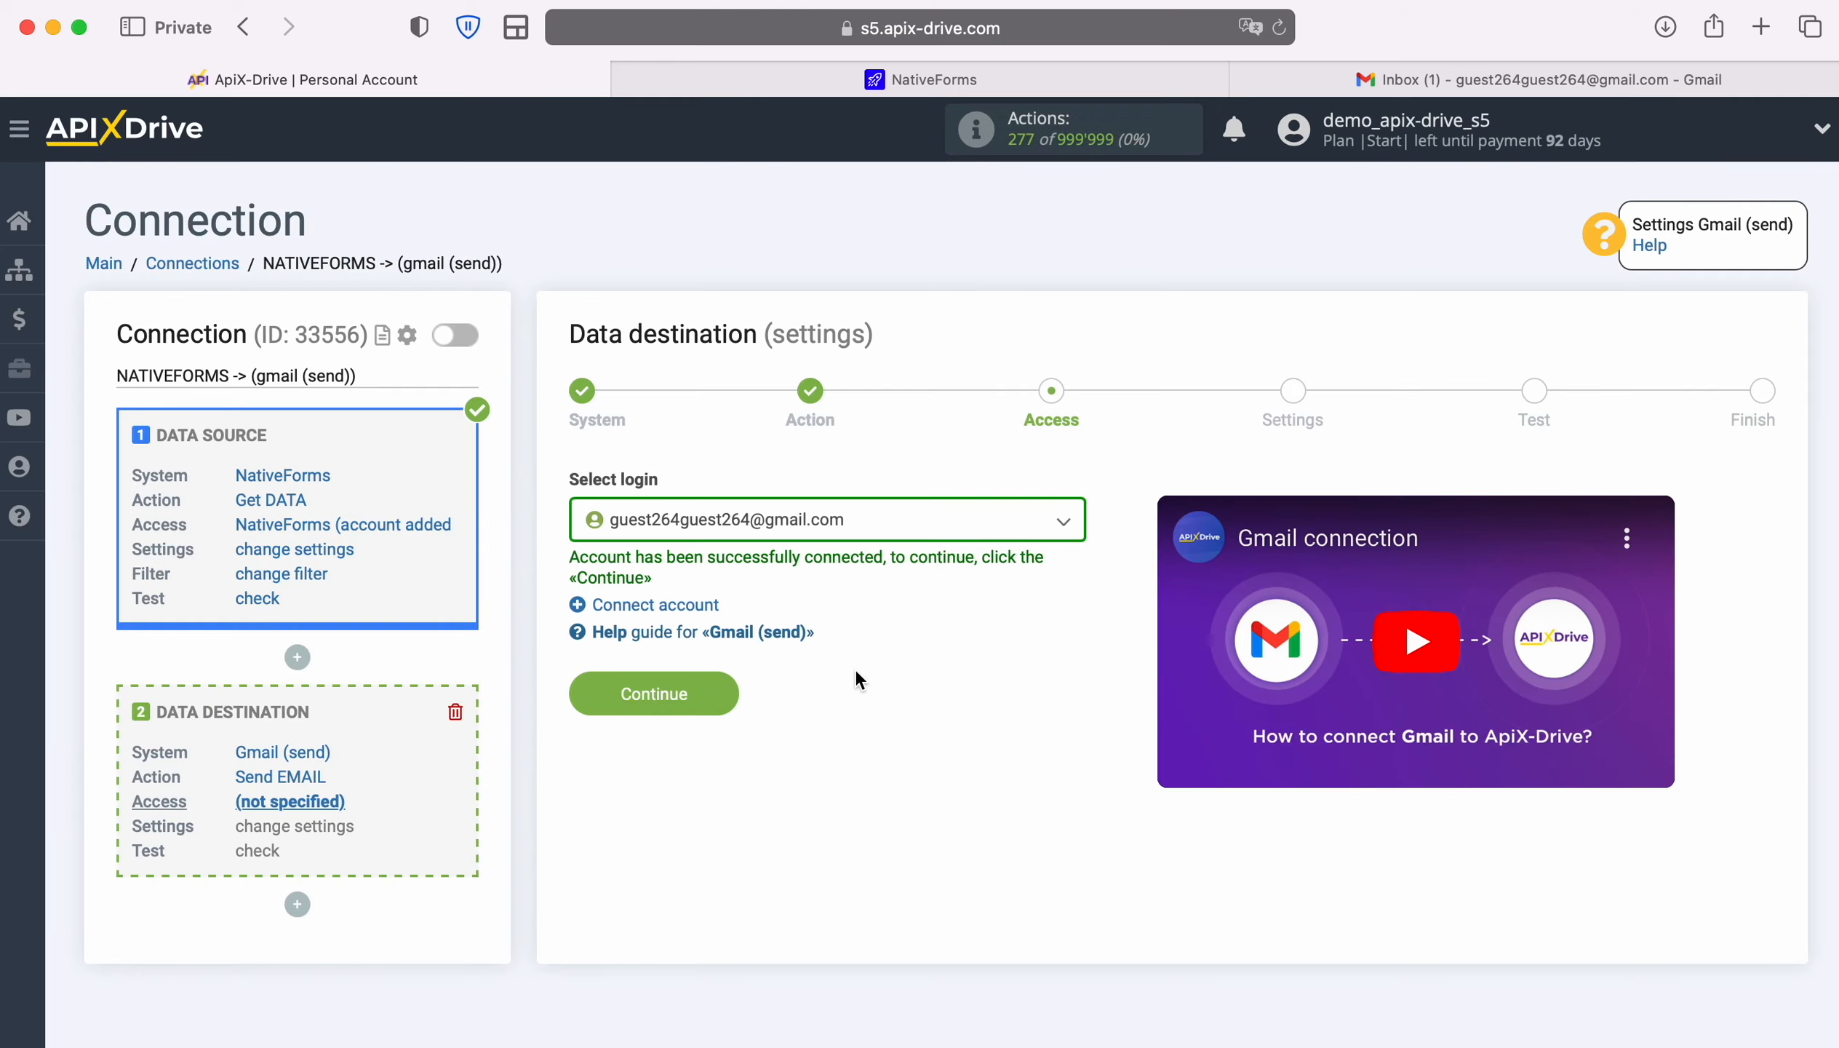
{"action": "left_click", "coordinate": [726, 691]}
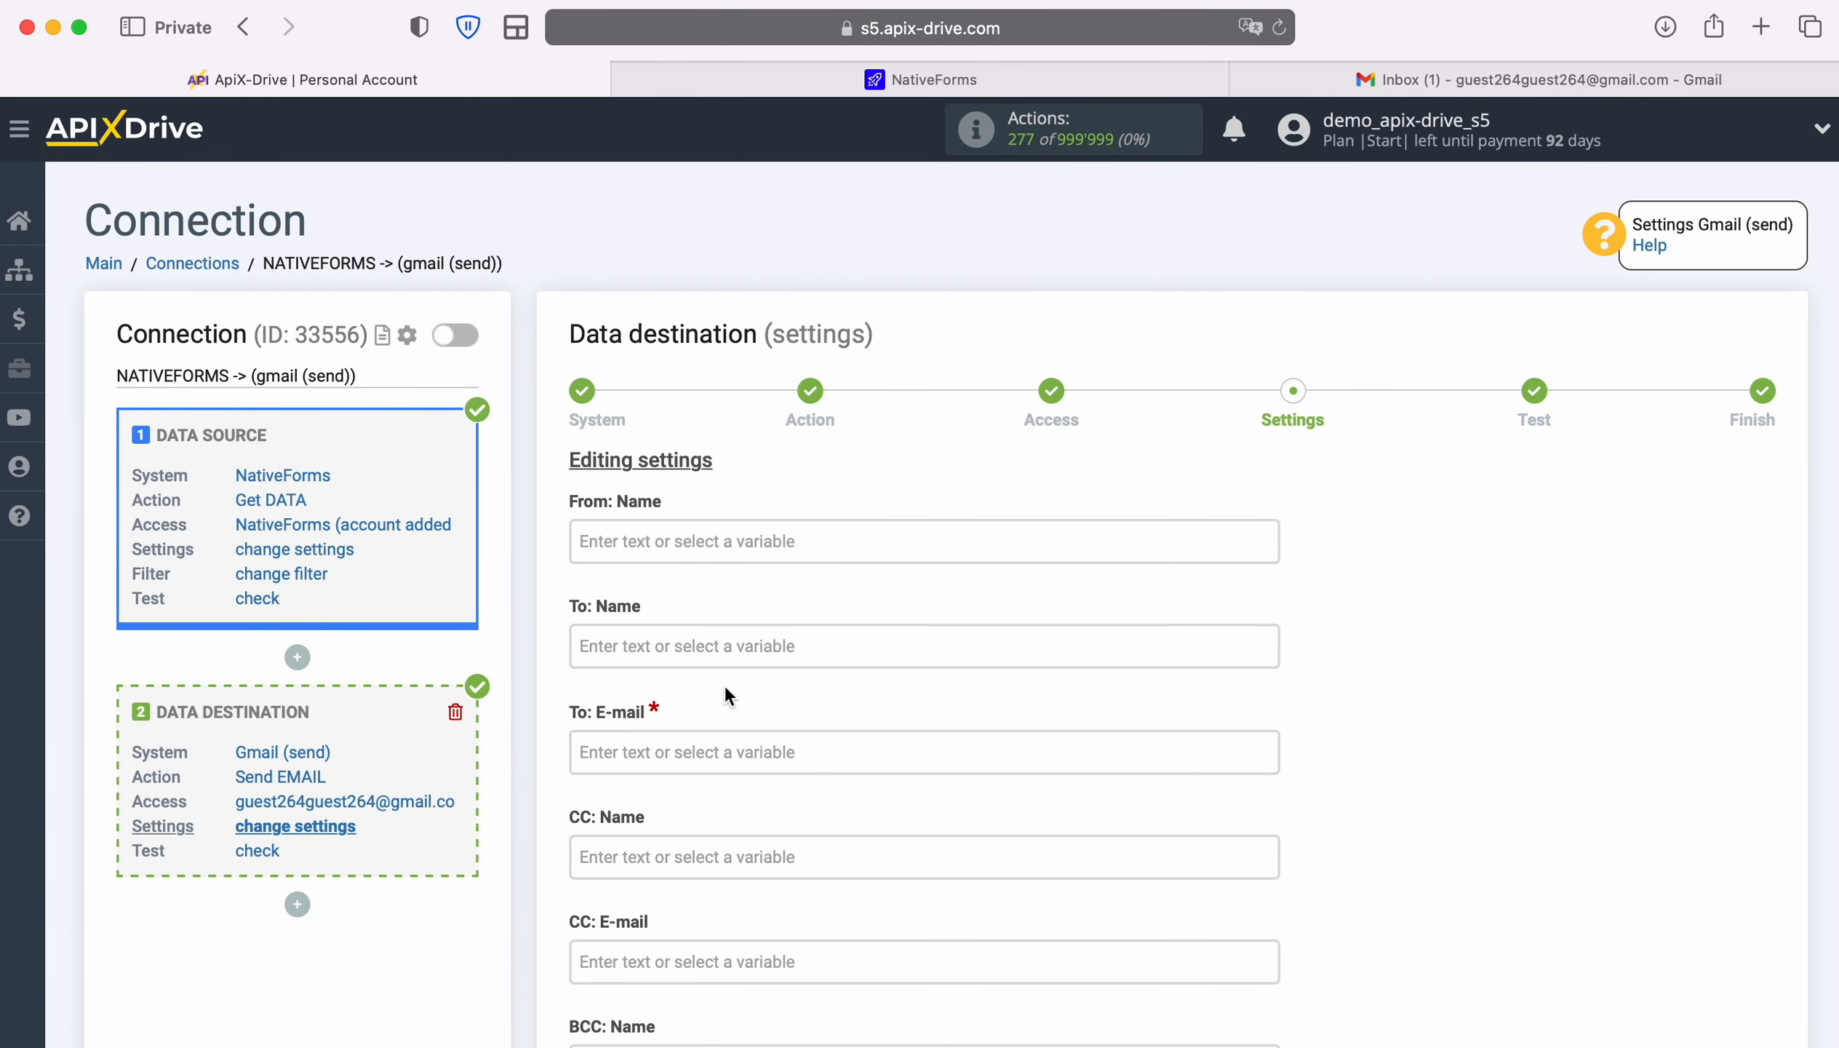
Replace the form_data_email variable in To: E-mail with the account's own fixed Gmail address
{"action": "left_click", "coordinate": [711, 752]}
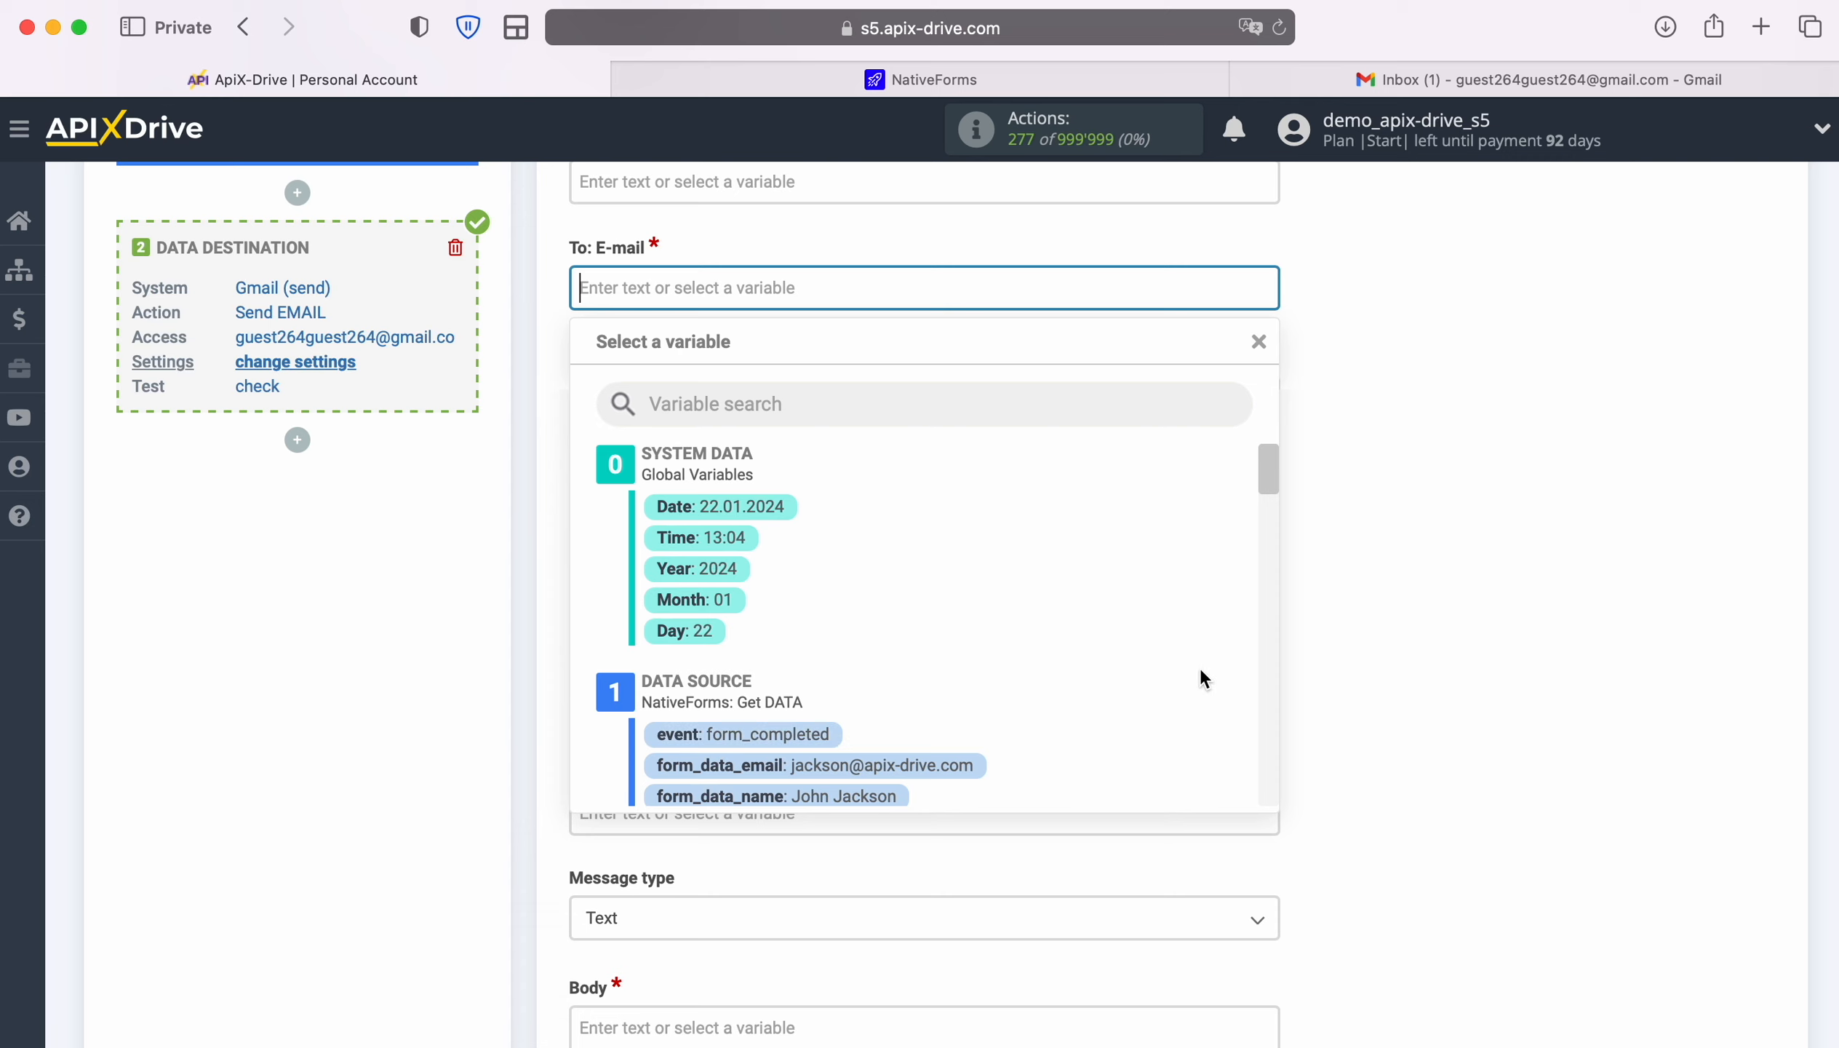
{"action": "scroll", "coordinate": [1203, 679], "scroll_direction": "down", "scroll_amount": 2}
{"action": "left_click", "coordinate": [926, 657]}
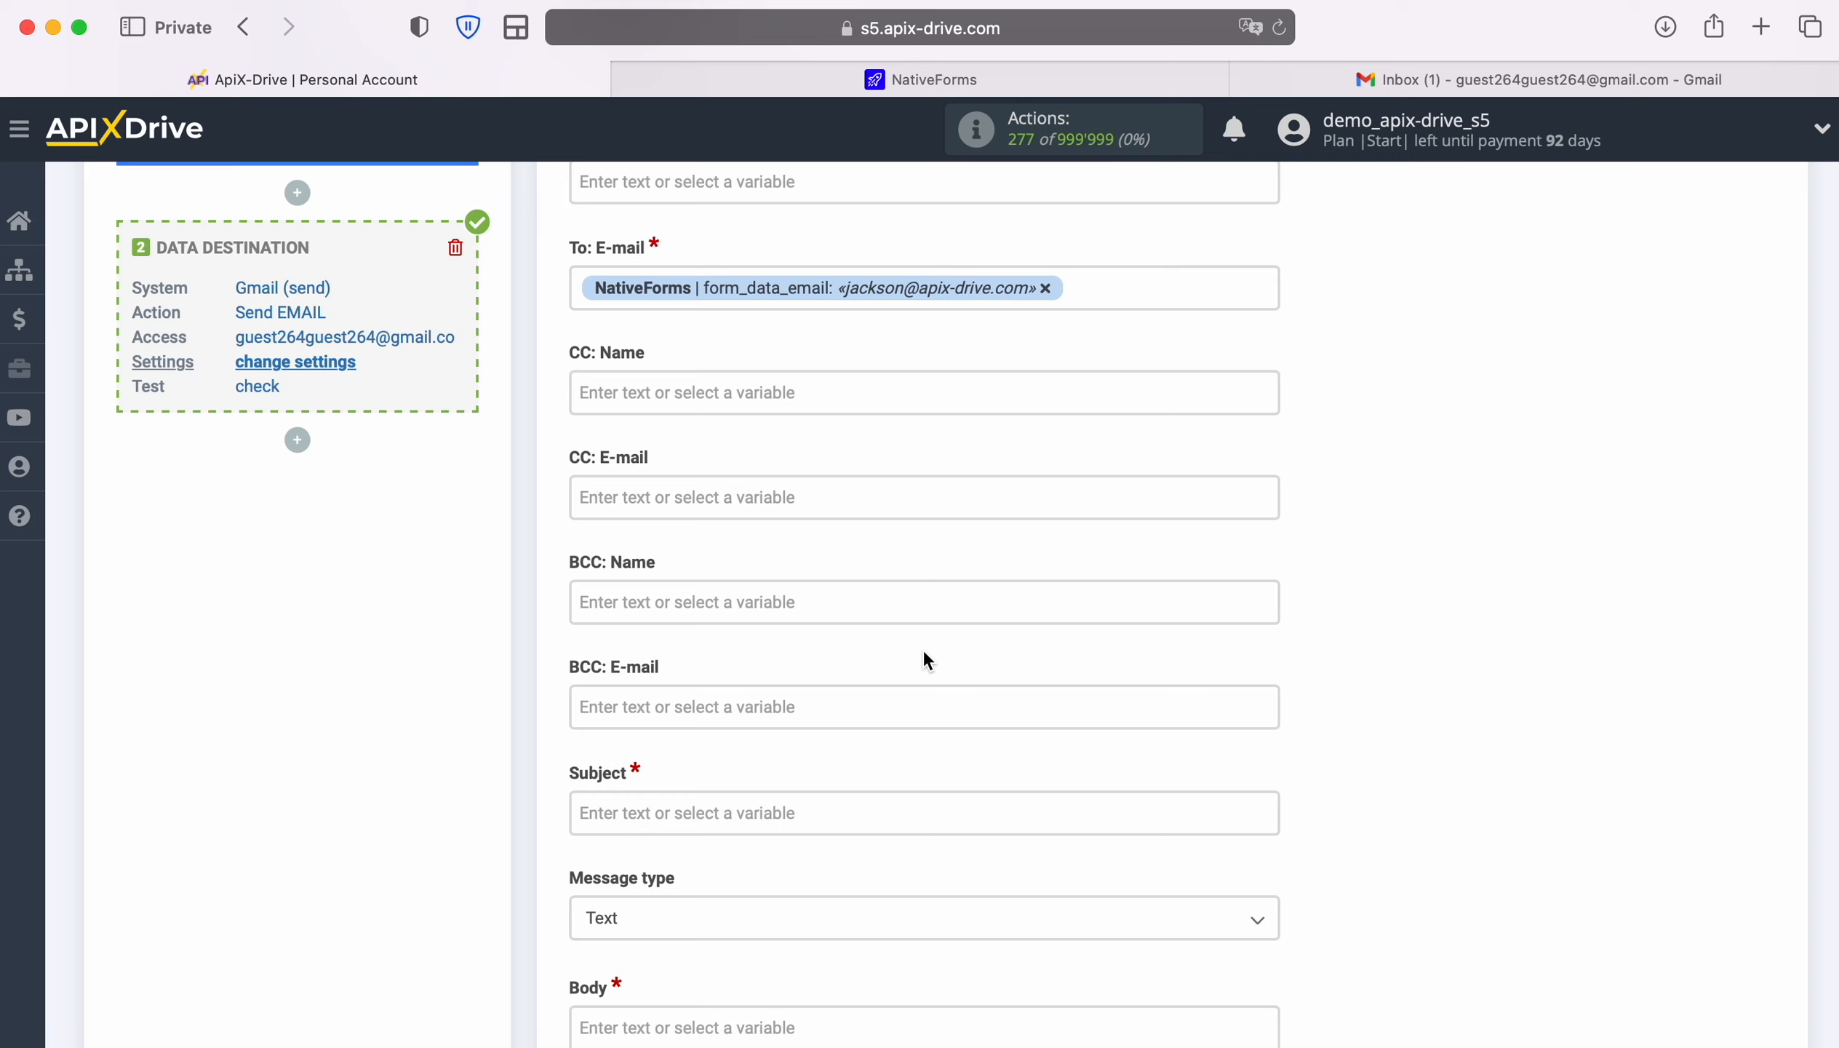
{"action": "scroll", "coordinate": [924, 654], "scroll_direction": "down", "scroll_amount": 3}
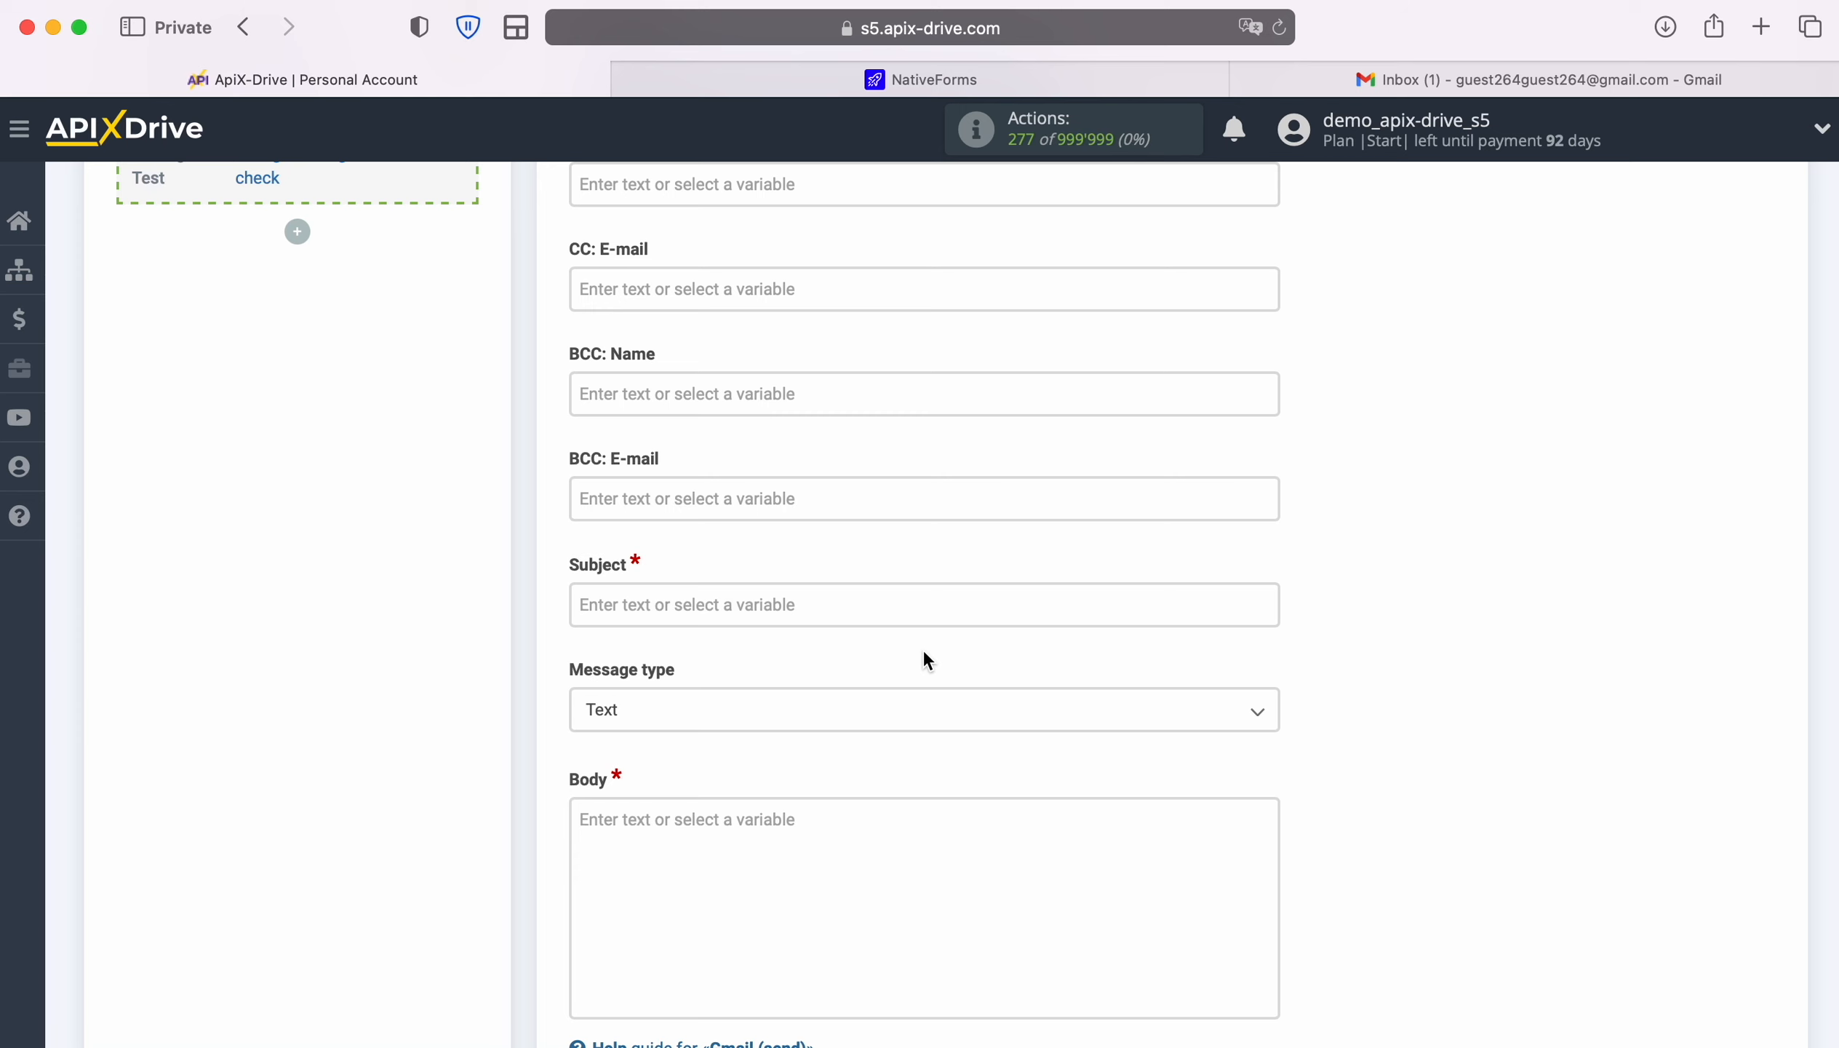
{"action": "scroll", "coordinate": [924, 653], "scroll_direction": "up", "scroll_amount": 4}
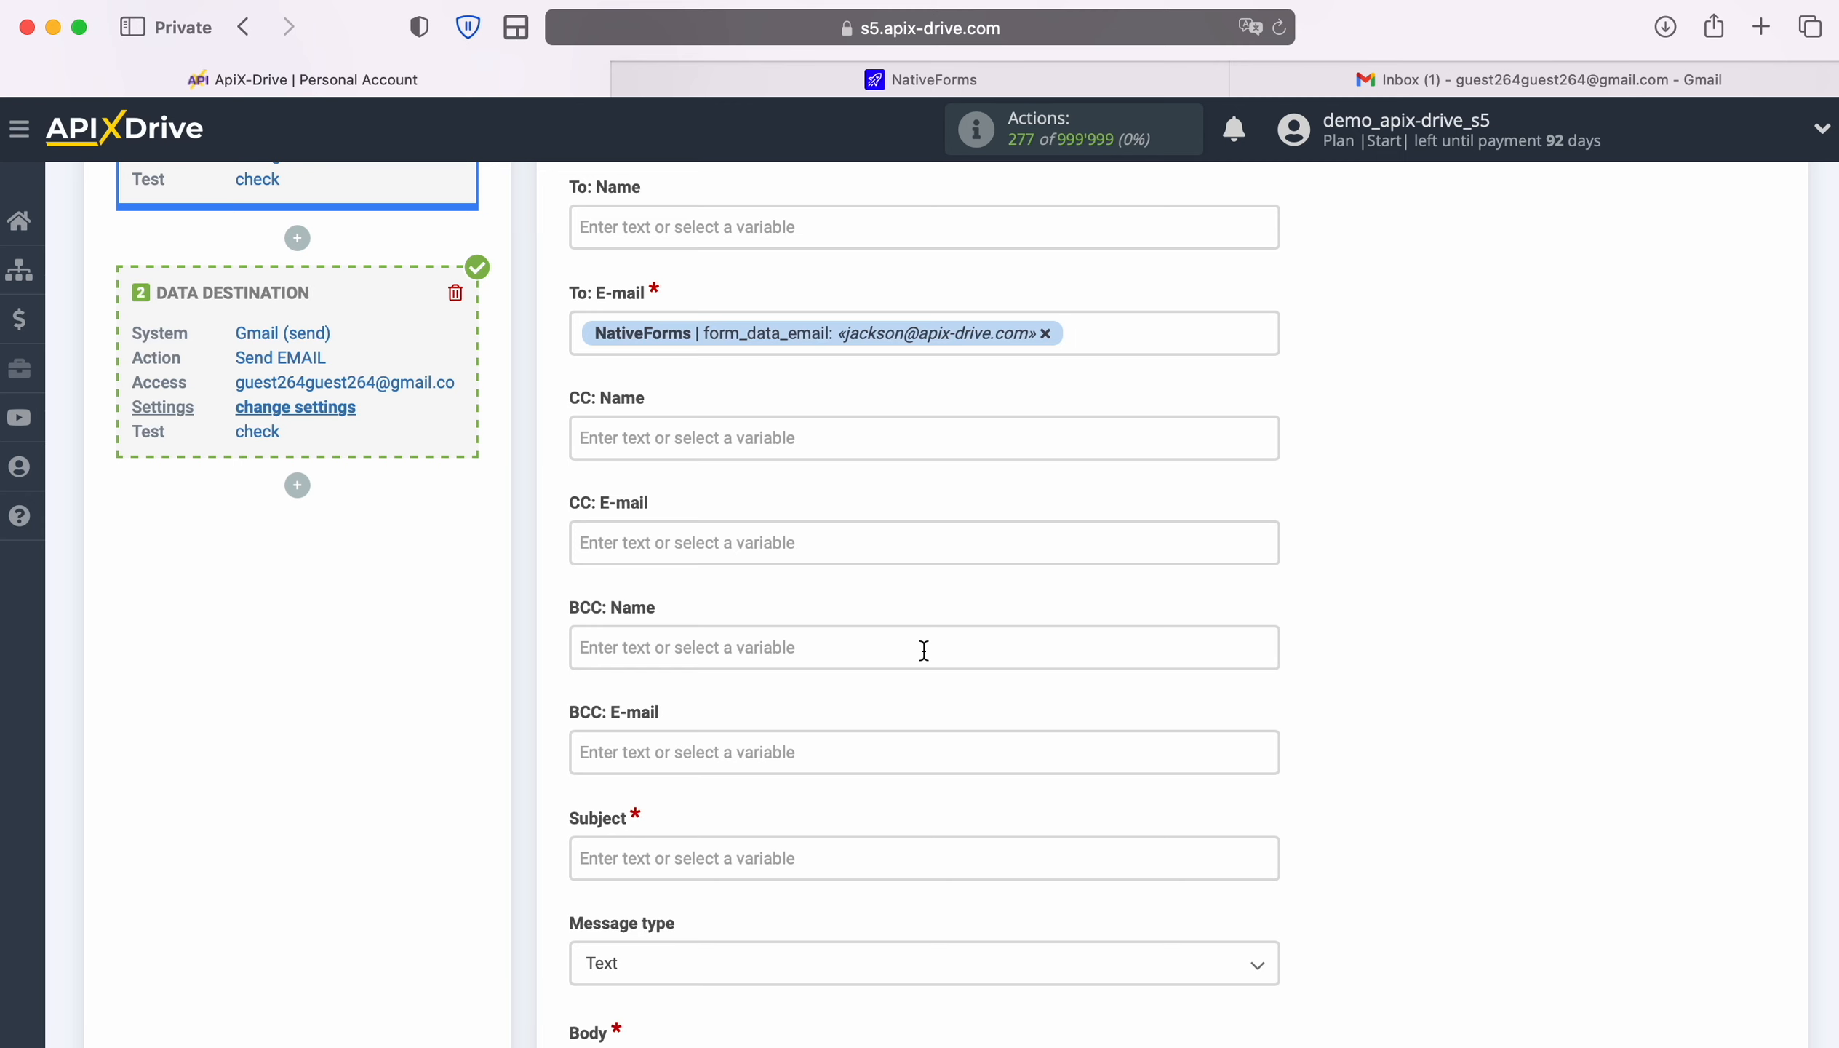
{"action": "left_click", "coordinate": [1044, 337]}
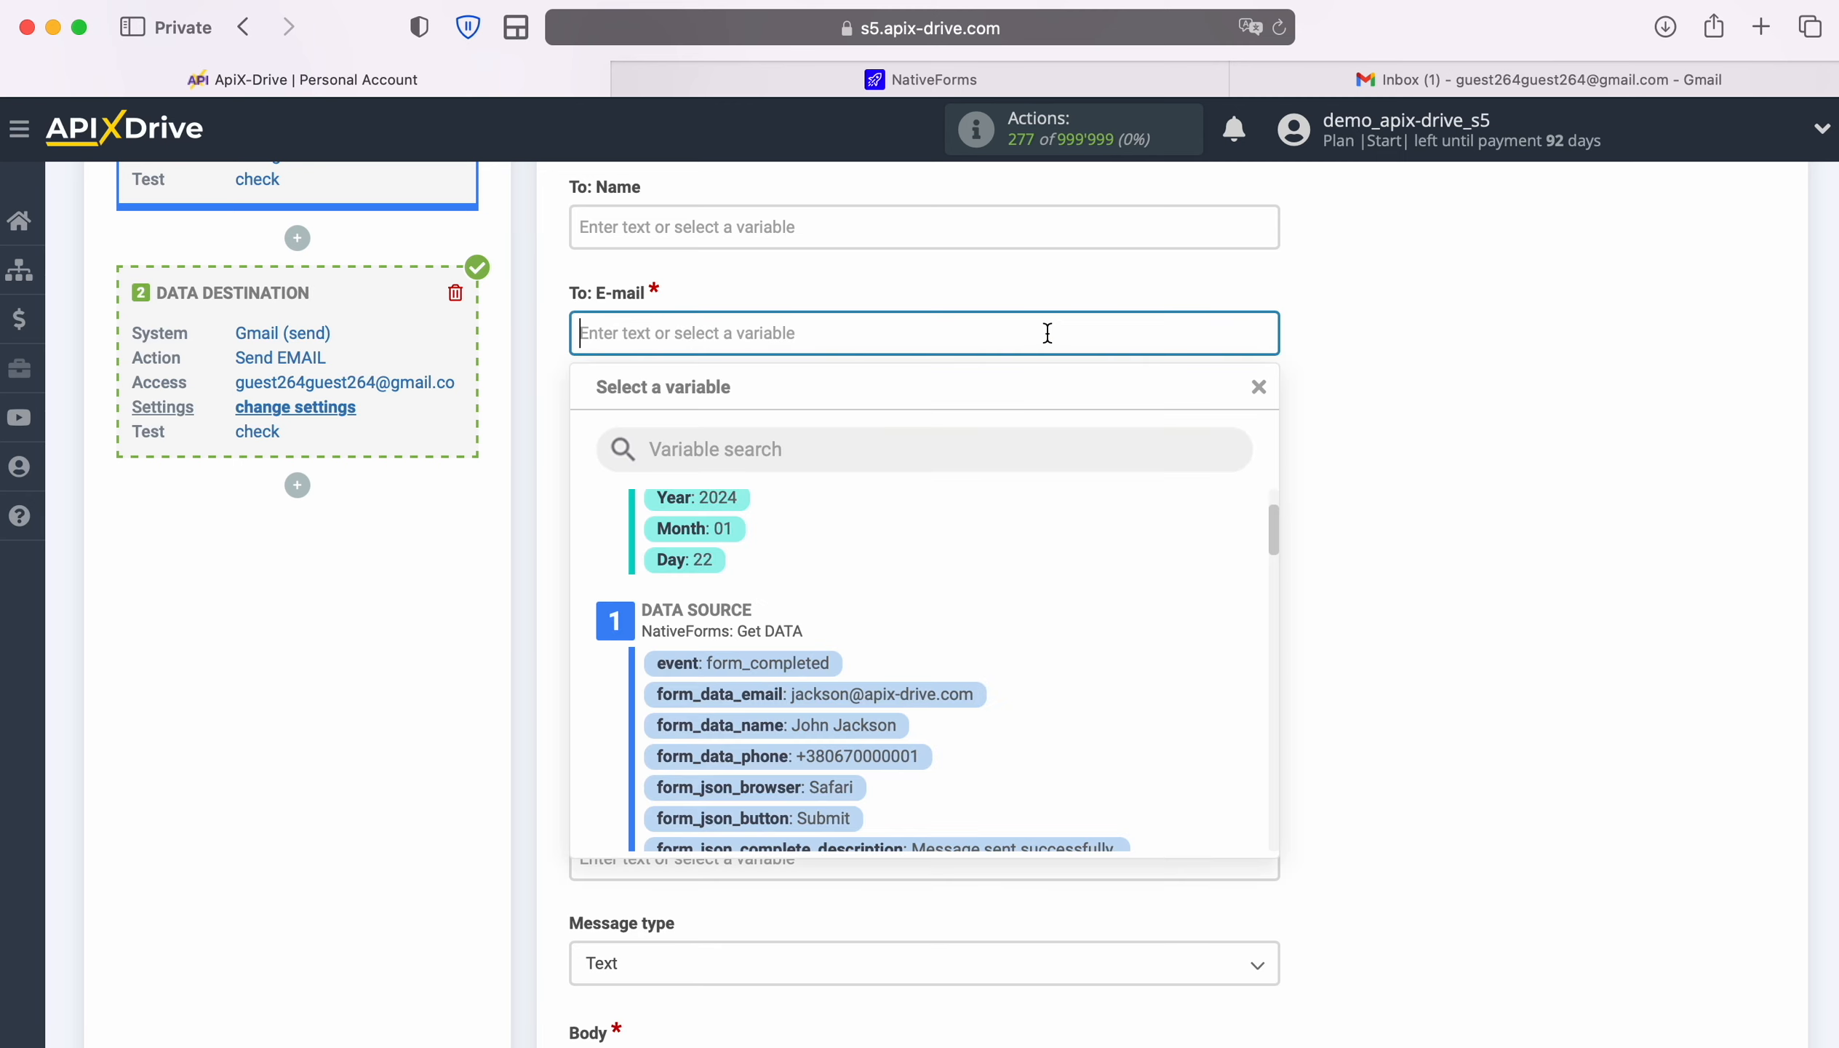
{"action": "type", "text": "guest"}
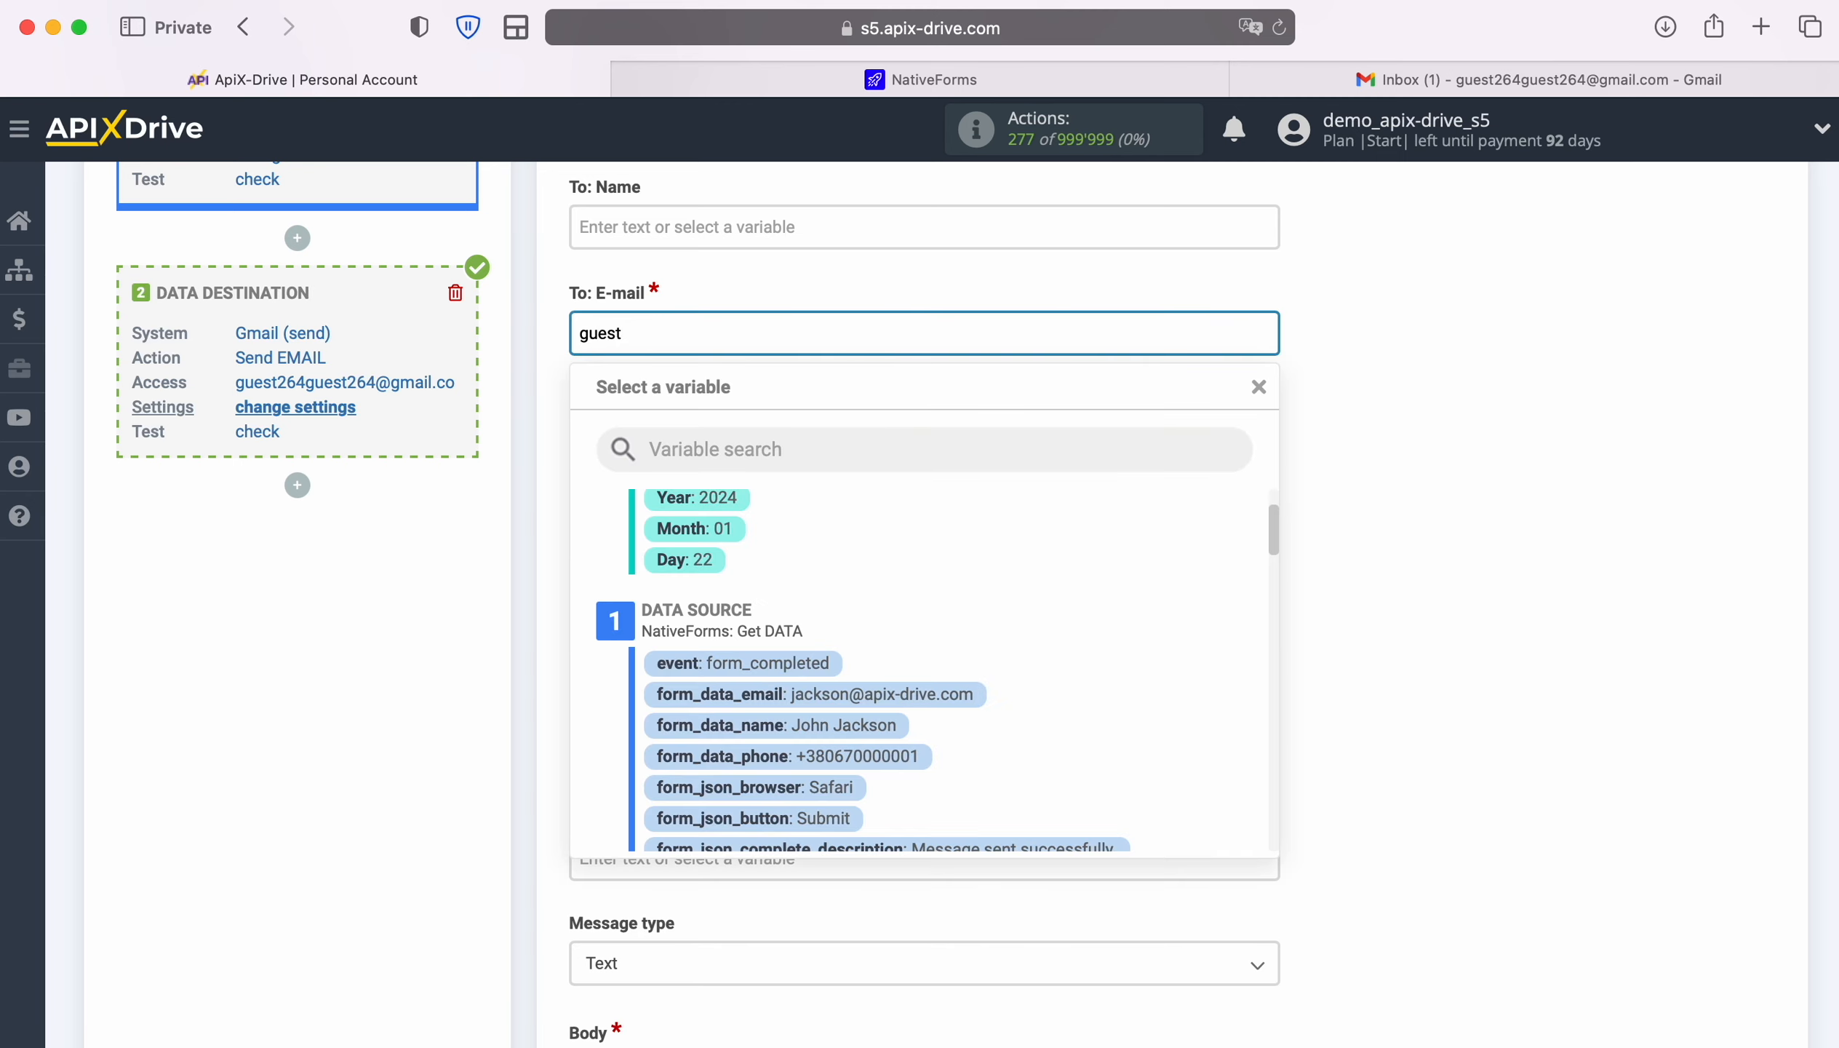
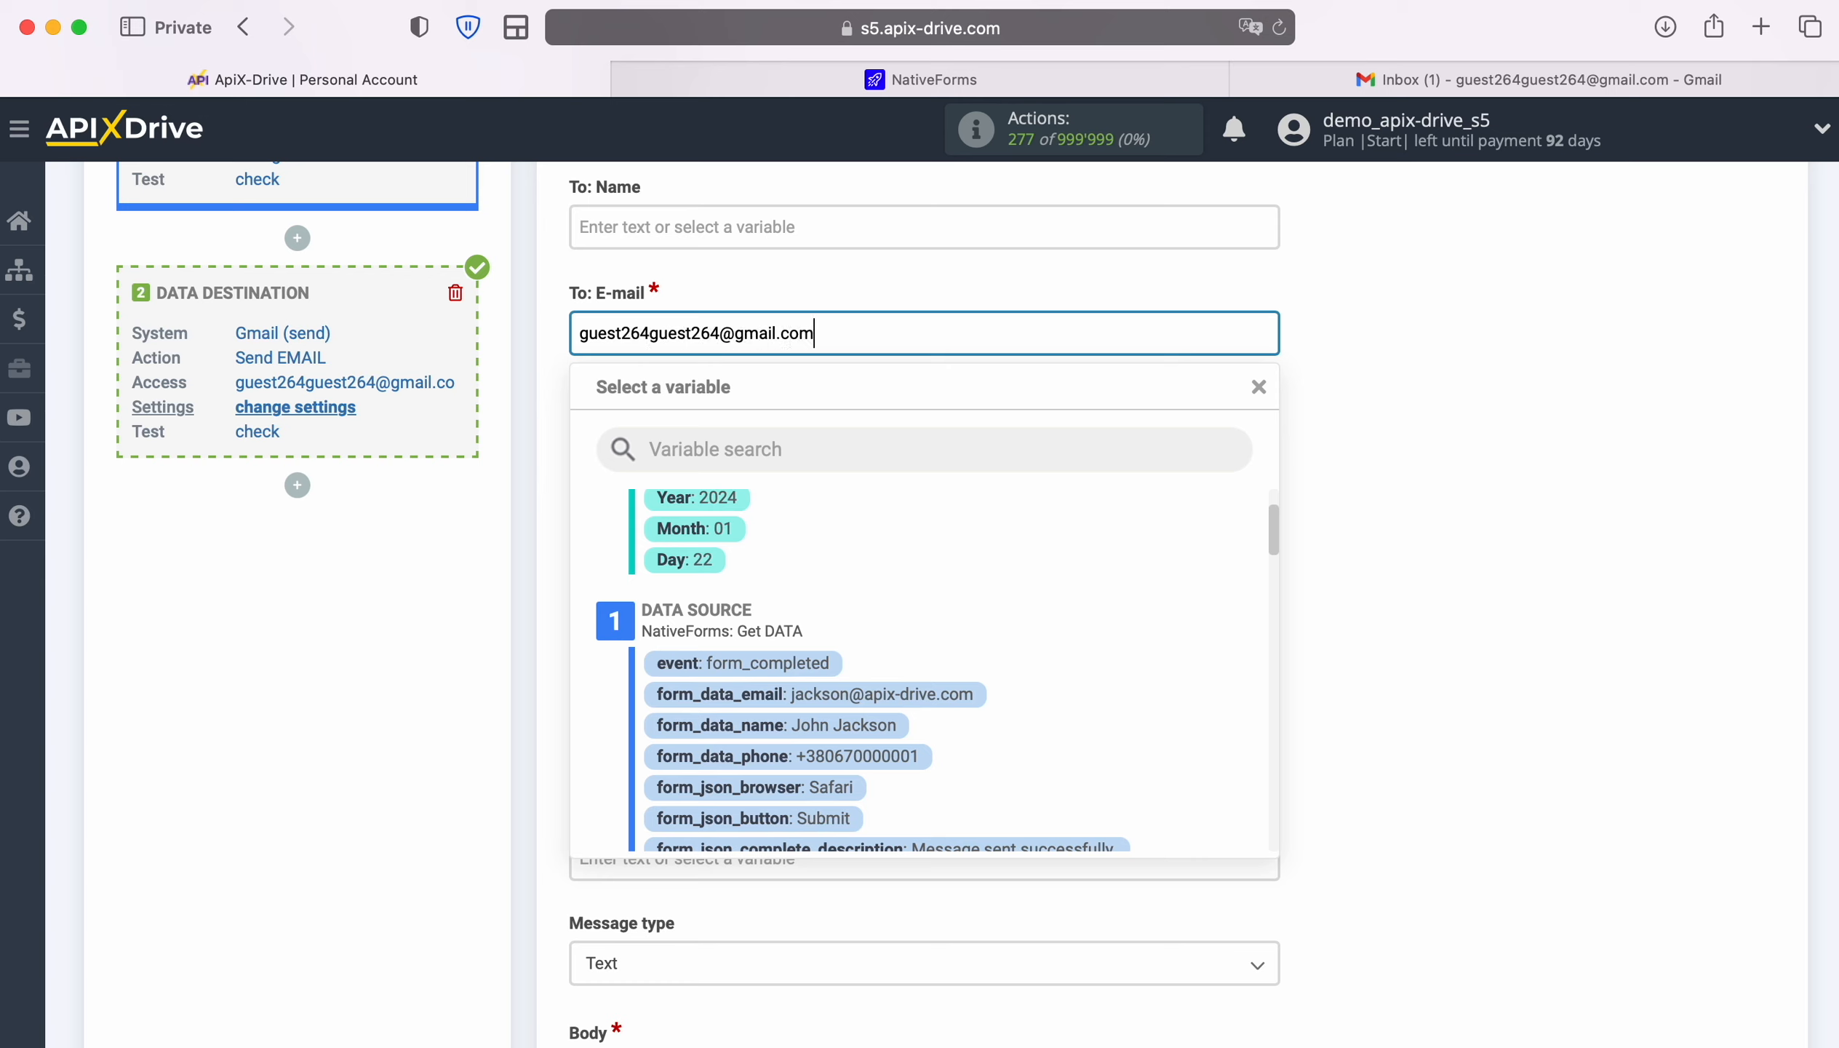
{"action": "left_click", "coordinate": [1354, 514]}
{"action": "scroll", "coordinate": [1387, 584], "scroll_direction": "down", "scroll_amount": 6}
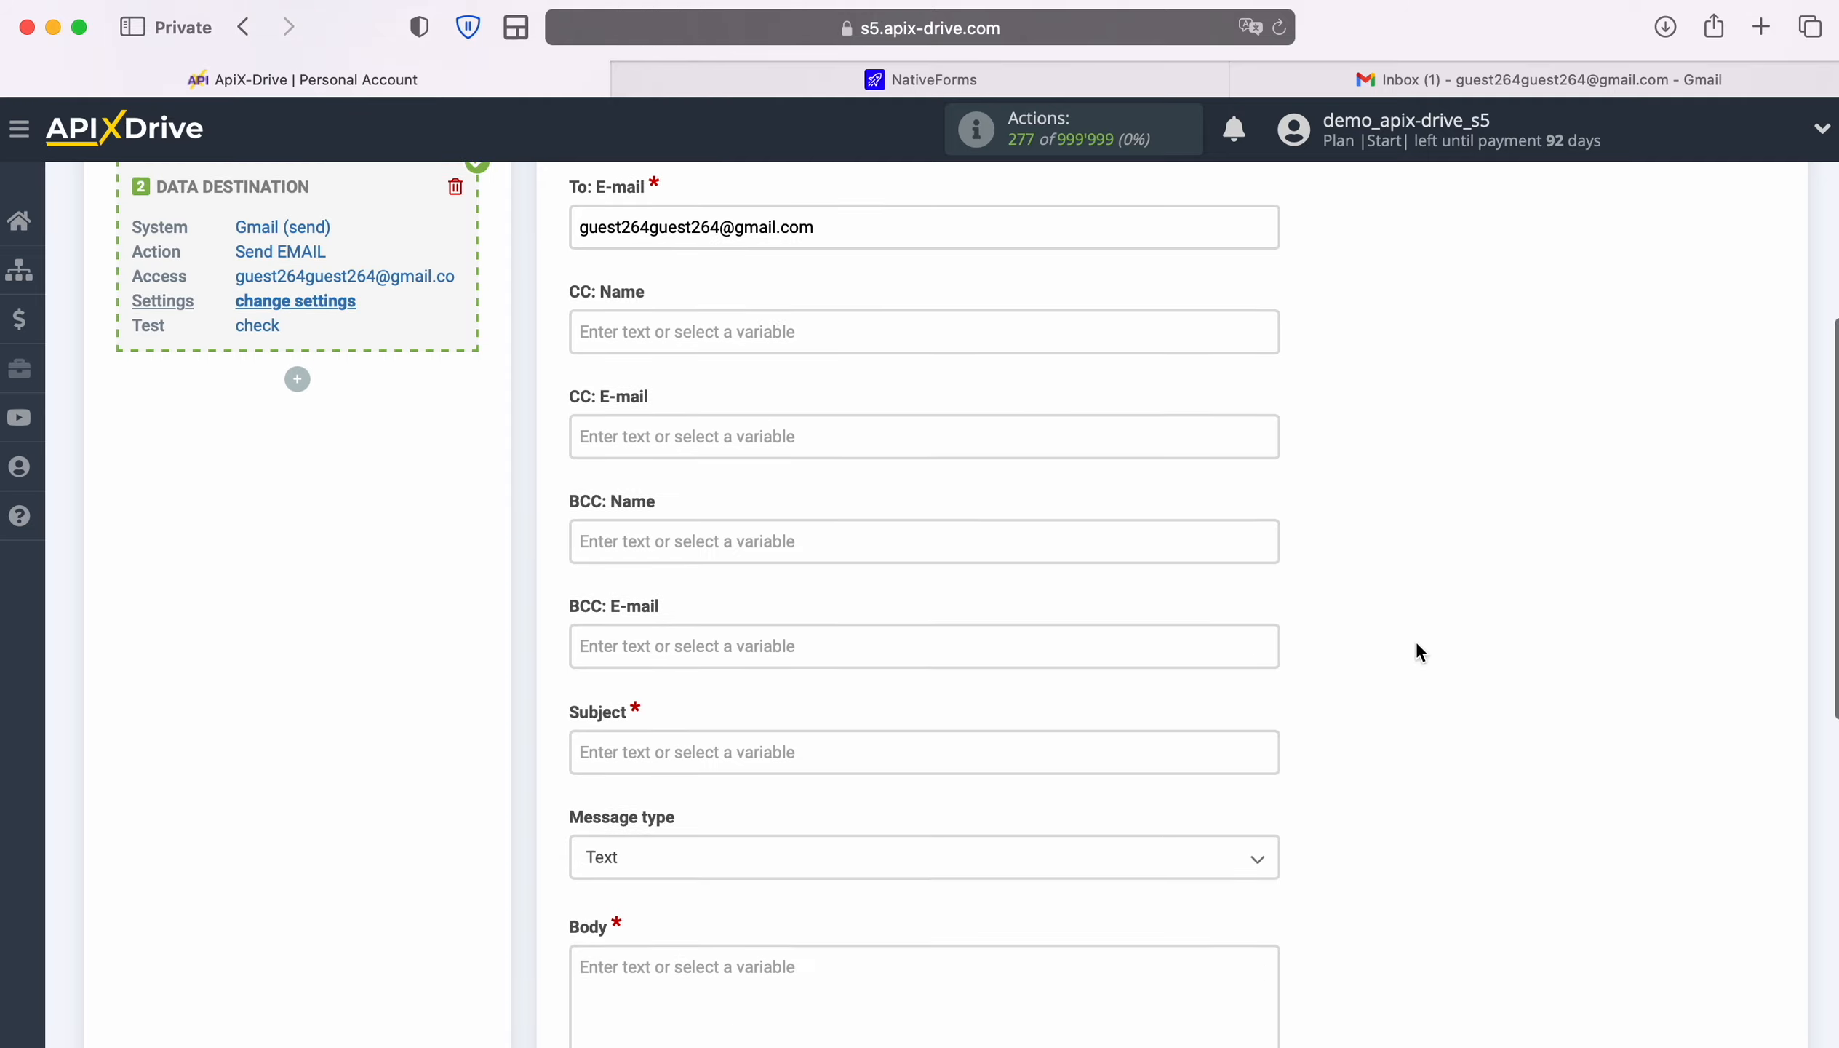
{"action": "left_click", "coordinate": [1083, 511]}
Set the subject to 'New Lead from NatibeForms' followed by the submitter's name
{"action": "scroll", "coordinate": [1081, 511], "scroll_direction": "down", "scroll_amount": 3}
{"action": "type", "text": "New "}
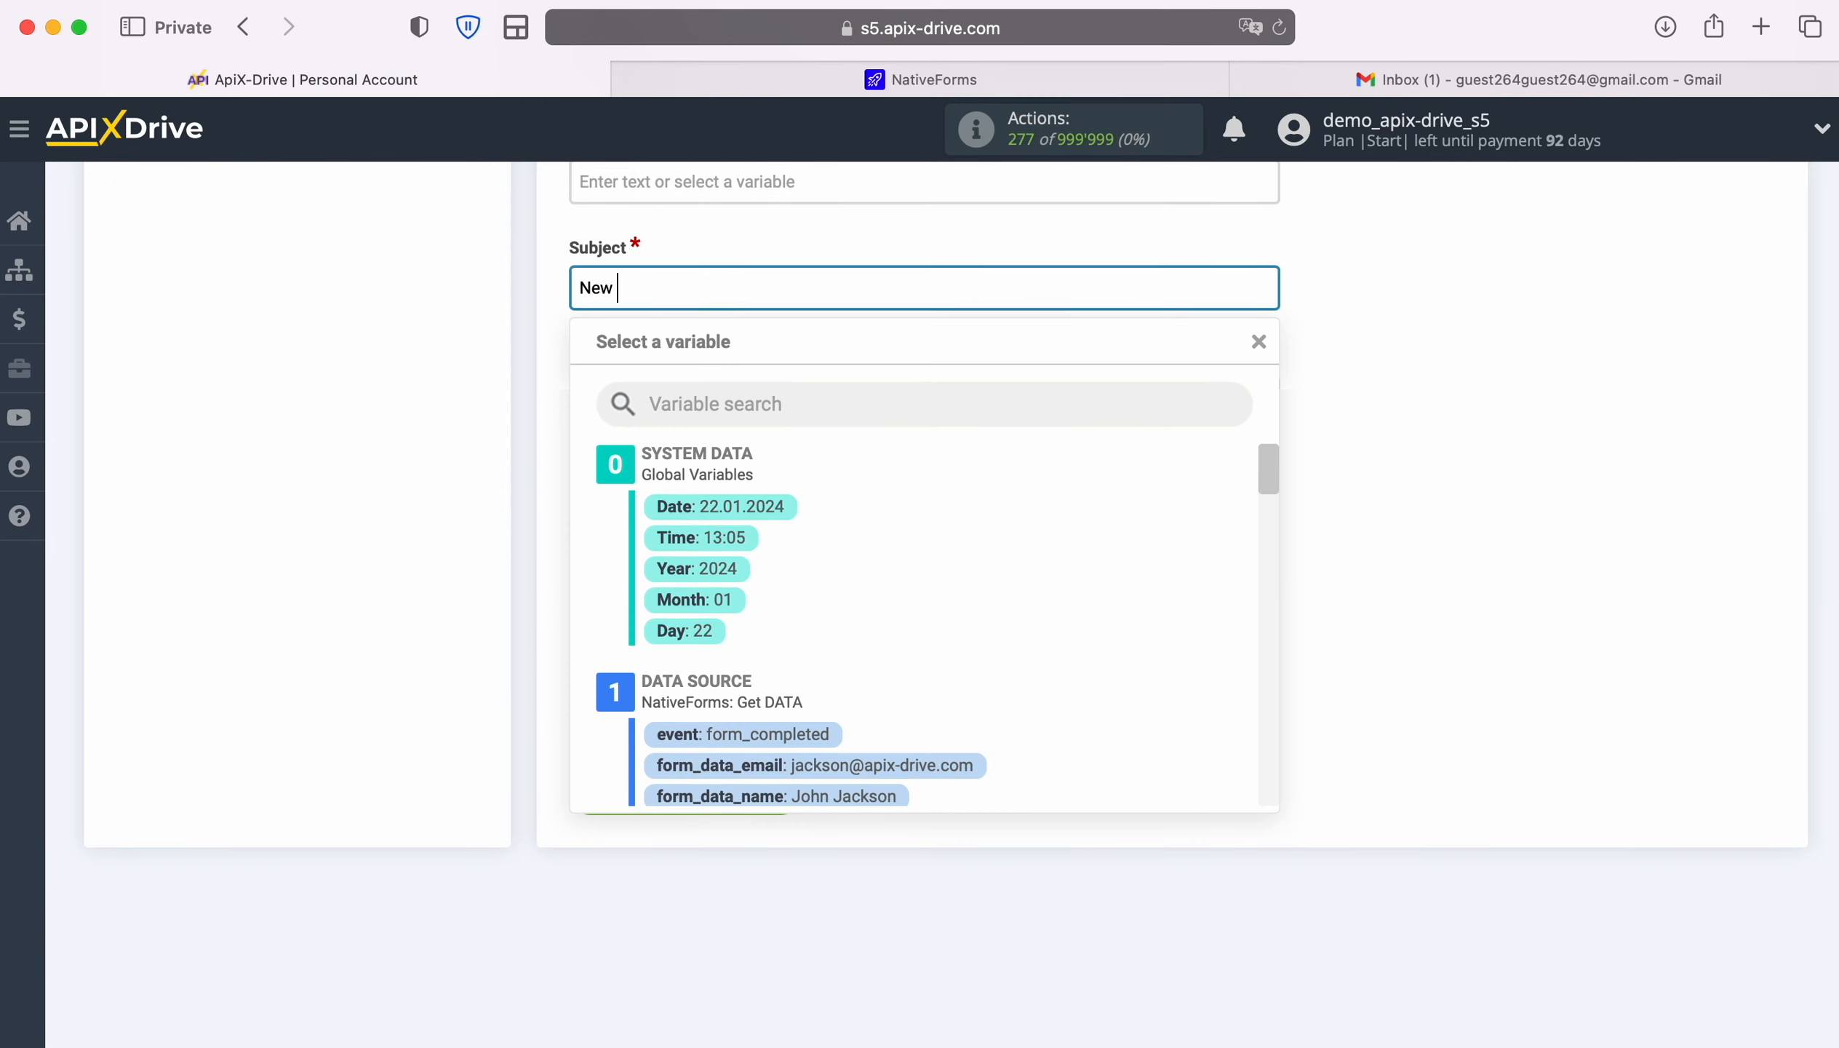
{"action": "type", "text": "Lead from NatibeForms"}
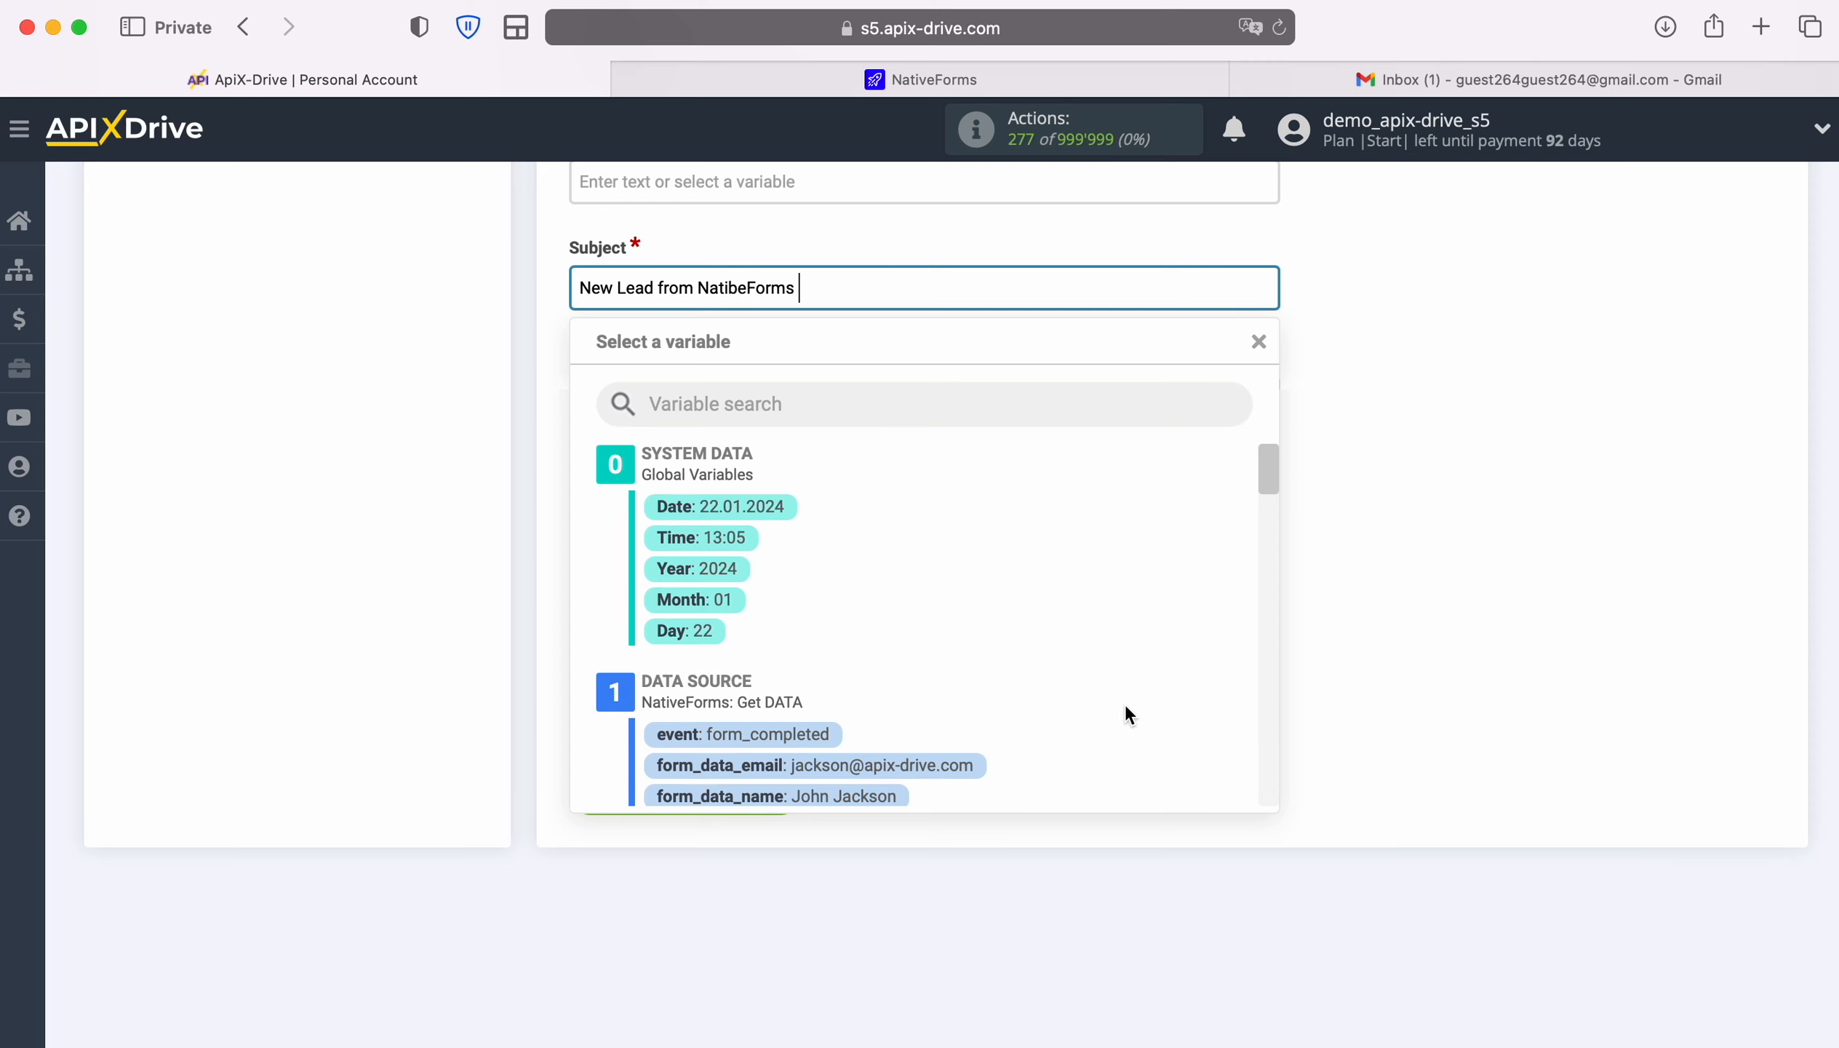
{"action": "scroll", "coordinate": [1126, 704], "scroll_direction": "down", "scroll_amount": 2}
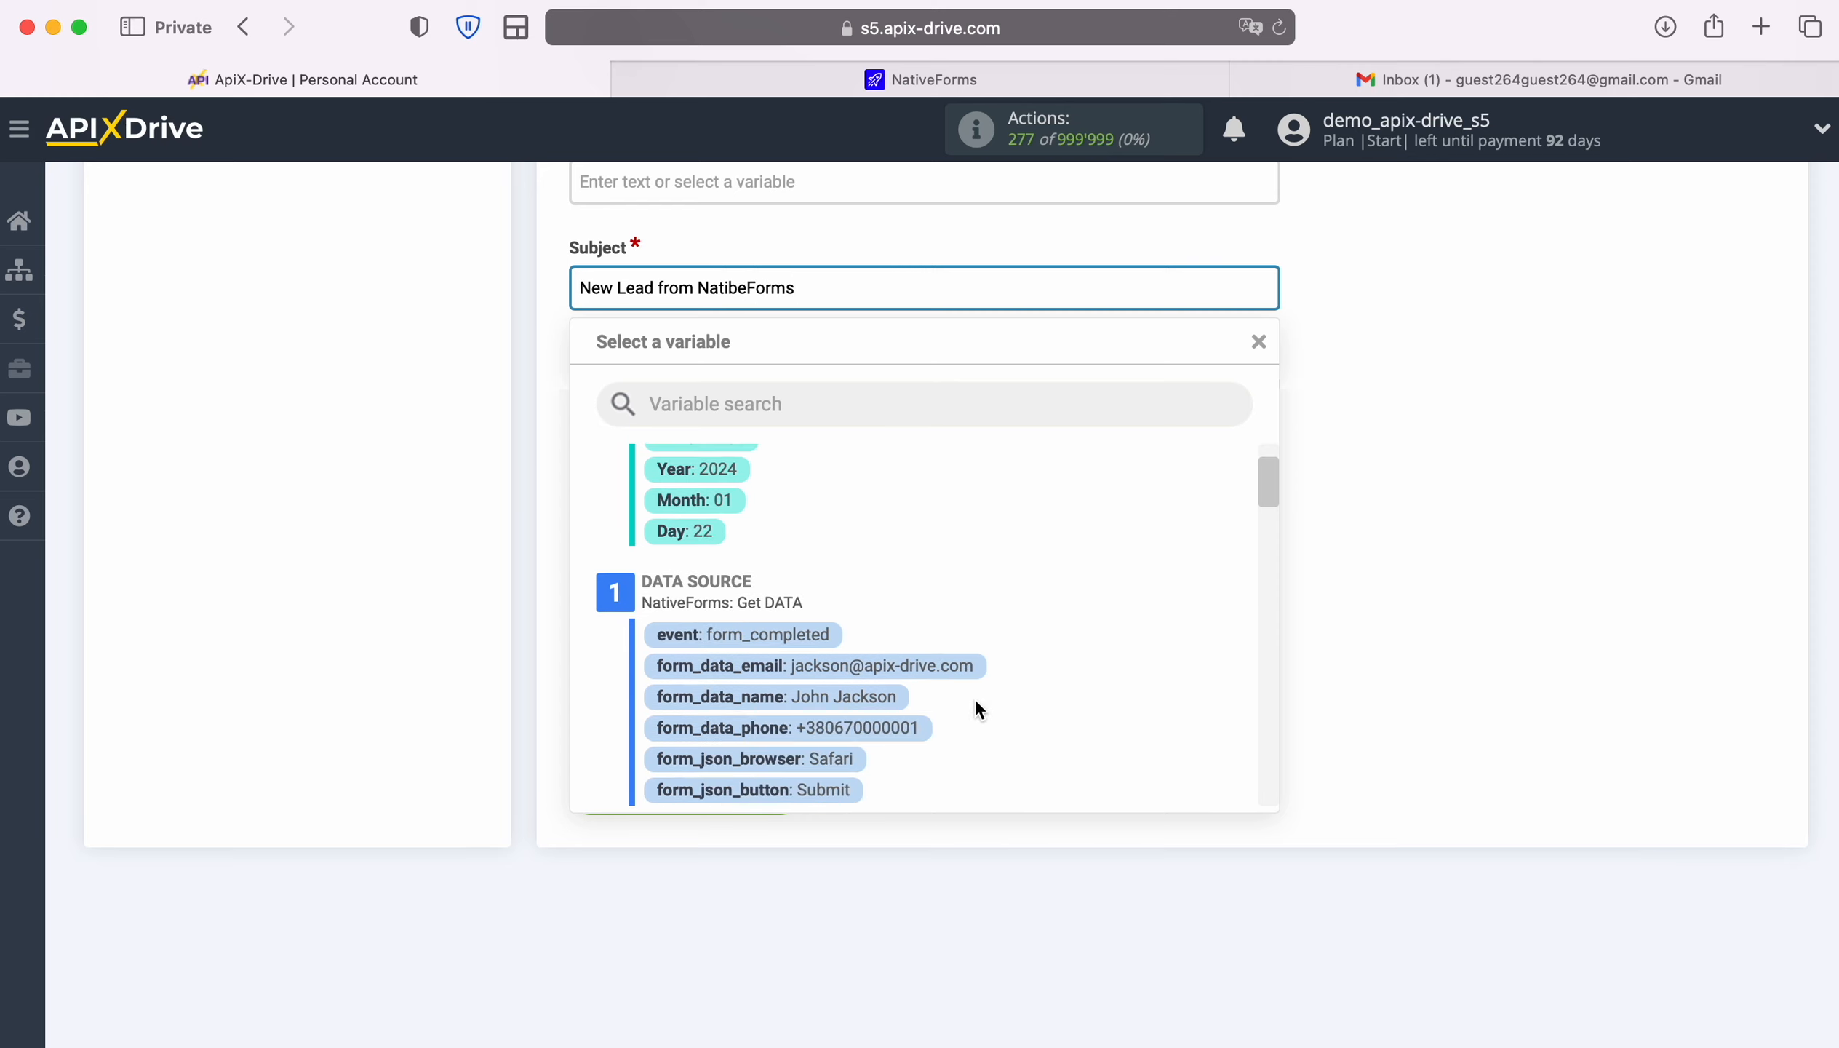
{"action": "left_click", "coordinate": [869, 697]}
Start the body with 'New Lead' plus completion date, then a Name line with the name variable
{"action": "left_click", "coordinate": [730, 513]}
{"action": "scroll", "coordinate": [730, 513], "scroll_direction": "down", "scroll_amount": 3}
{"action": "type", "text": "New Lead"}
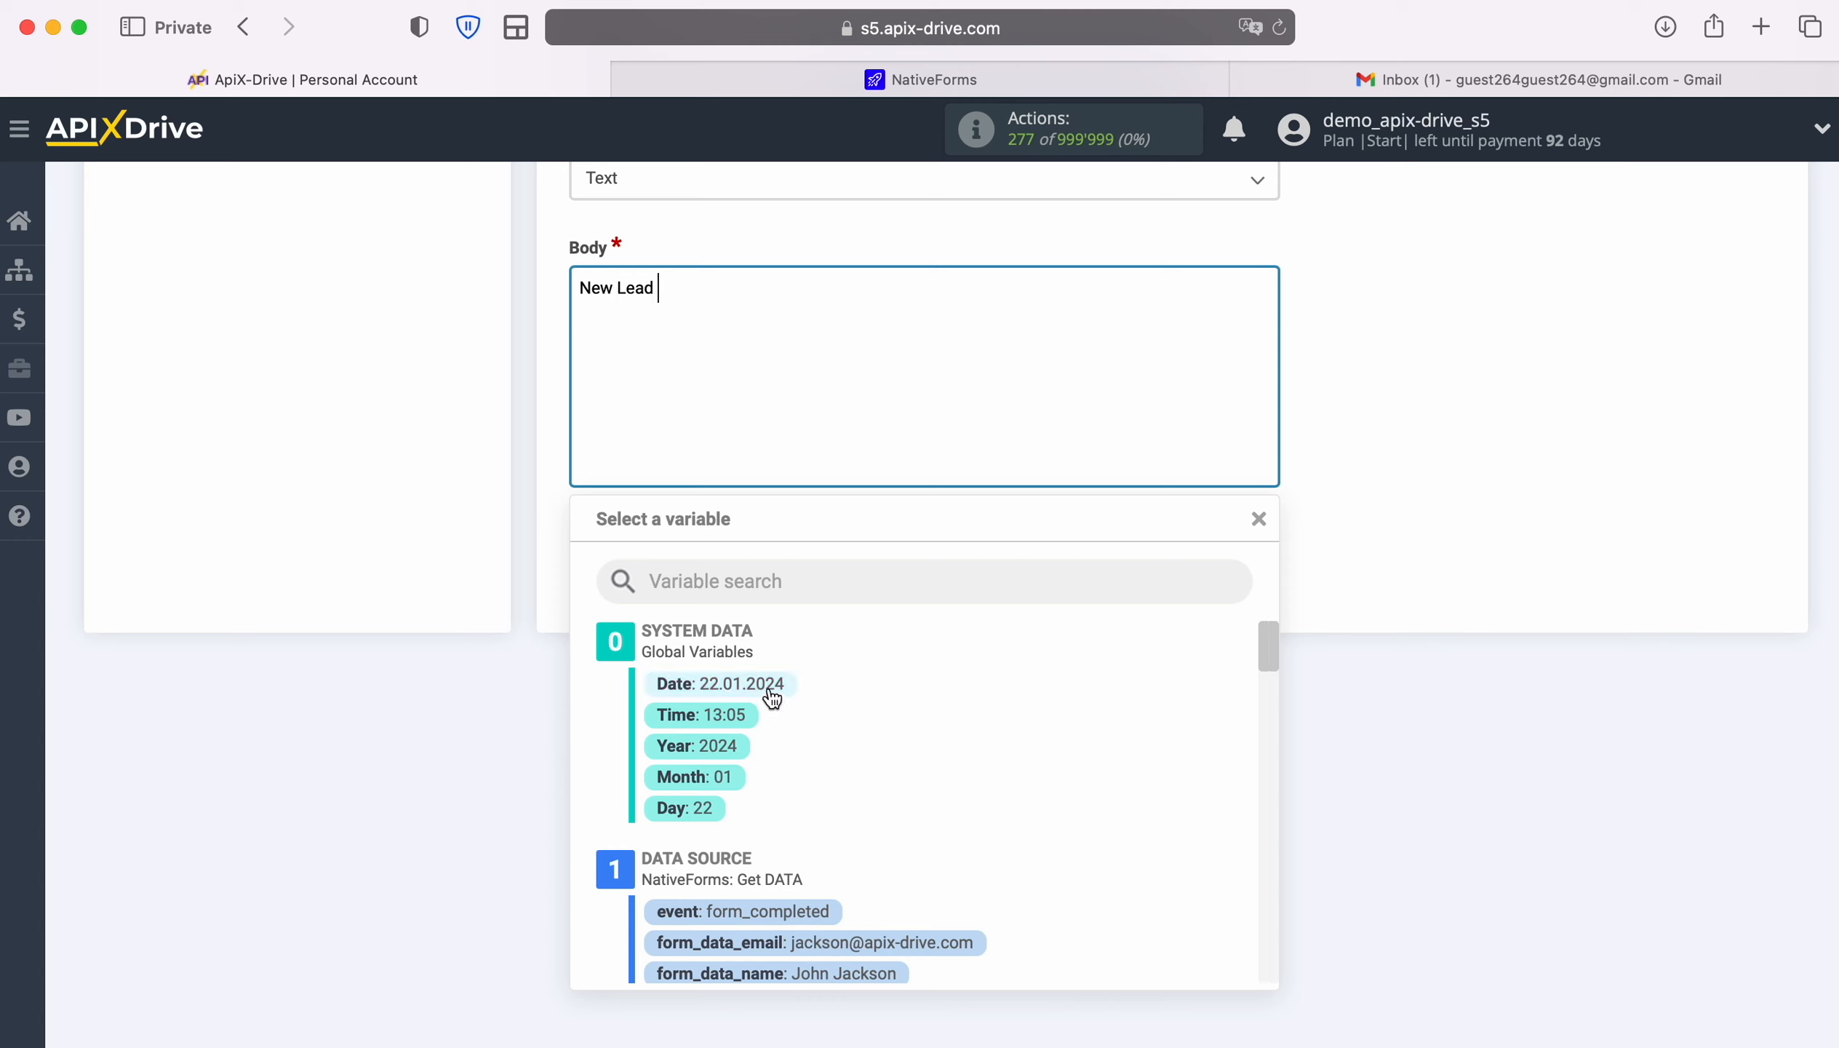
{"action": "scroll", "coordinate": [980, 697], "scroll_direction": "down", "scroll_amount": 7}
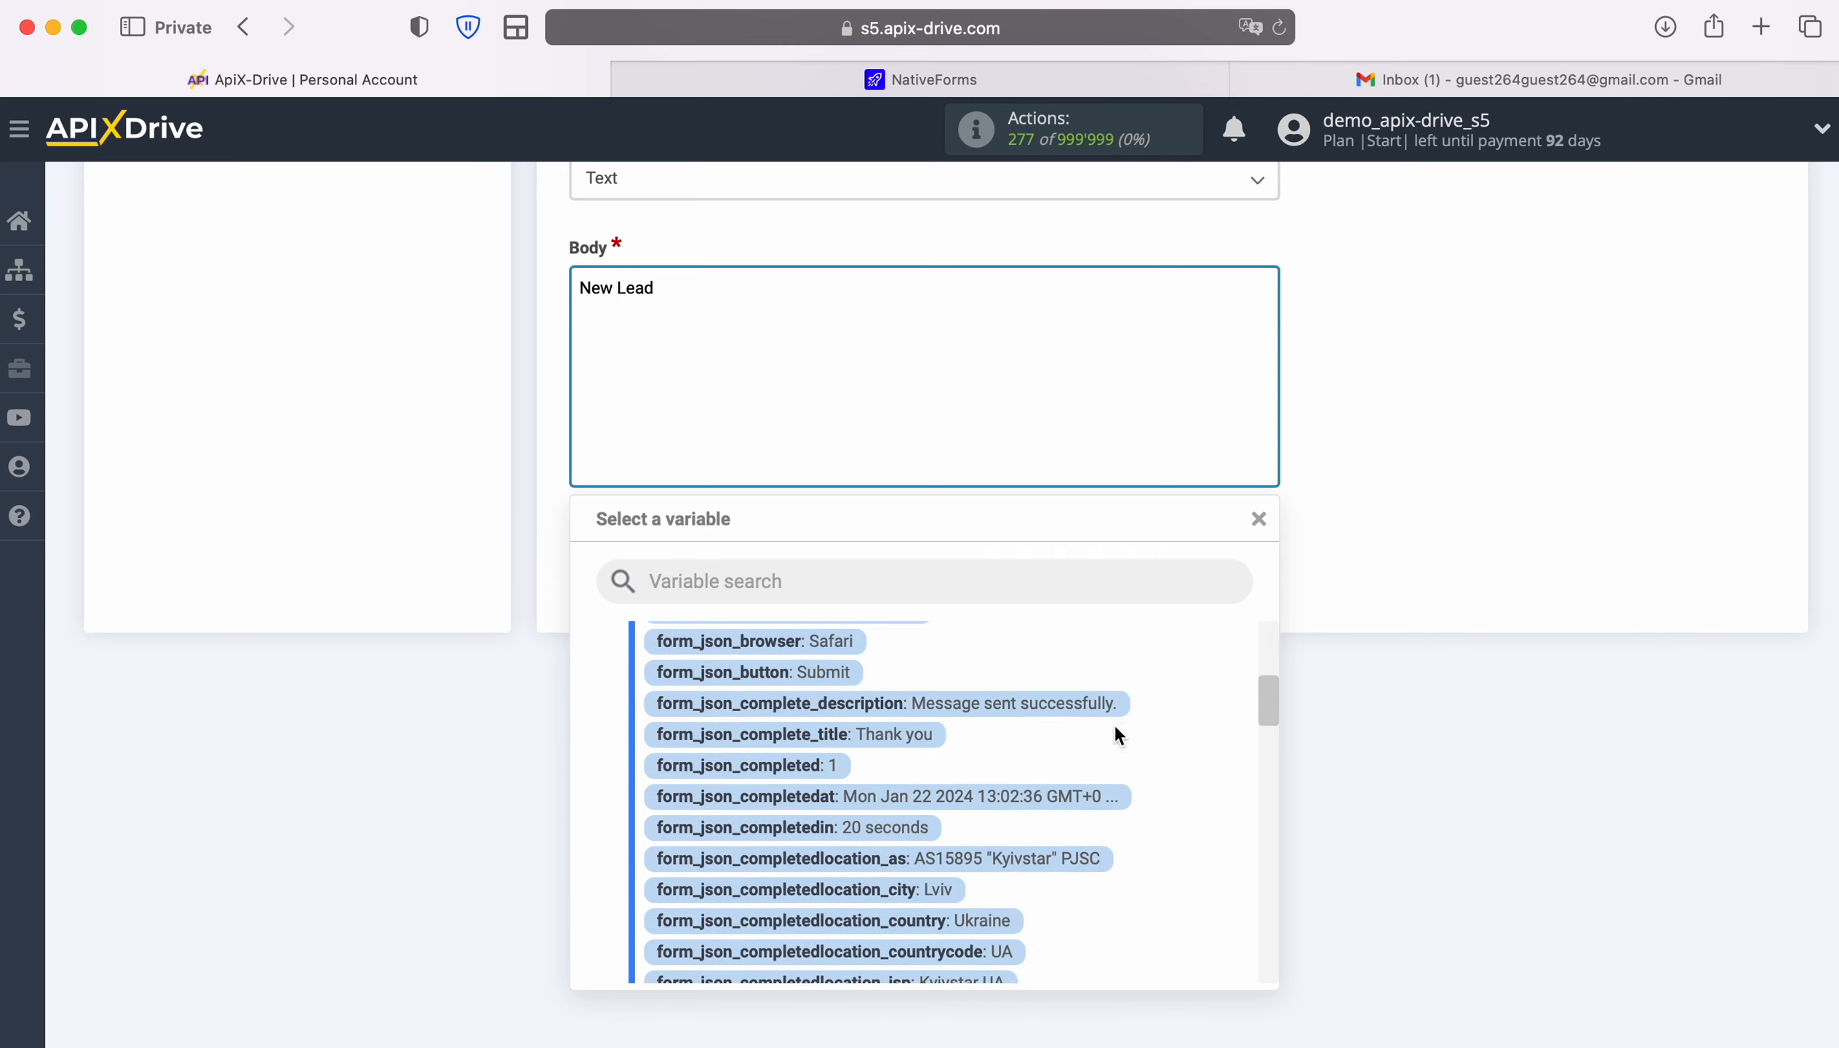
{"action": "left_click", "coordinate": [1055, 796]}
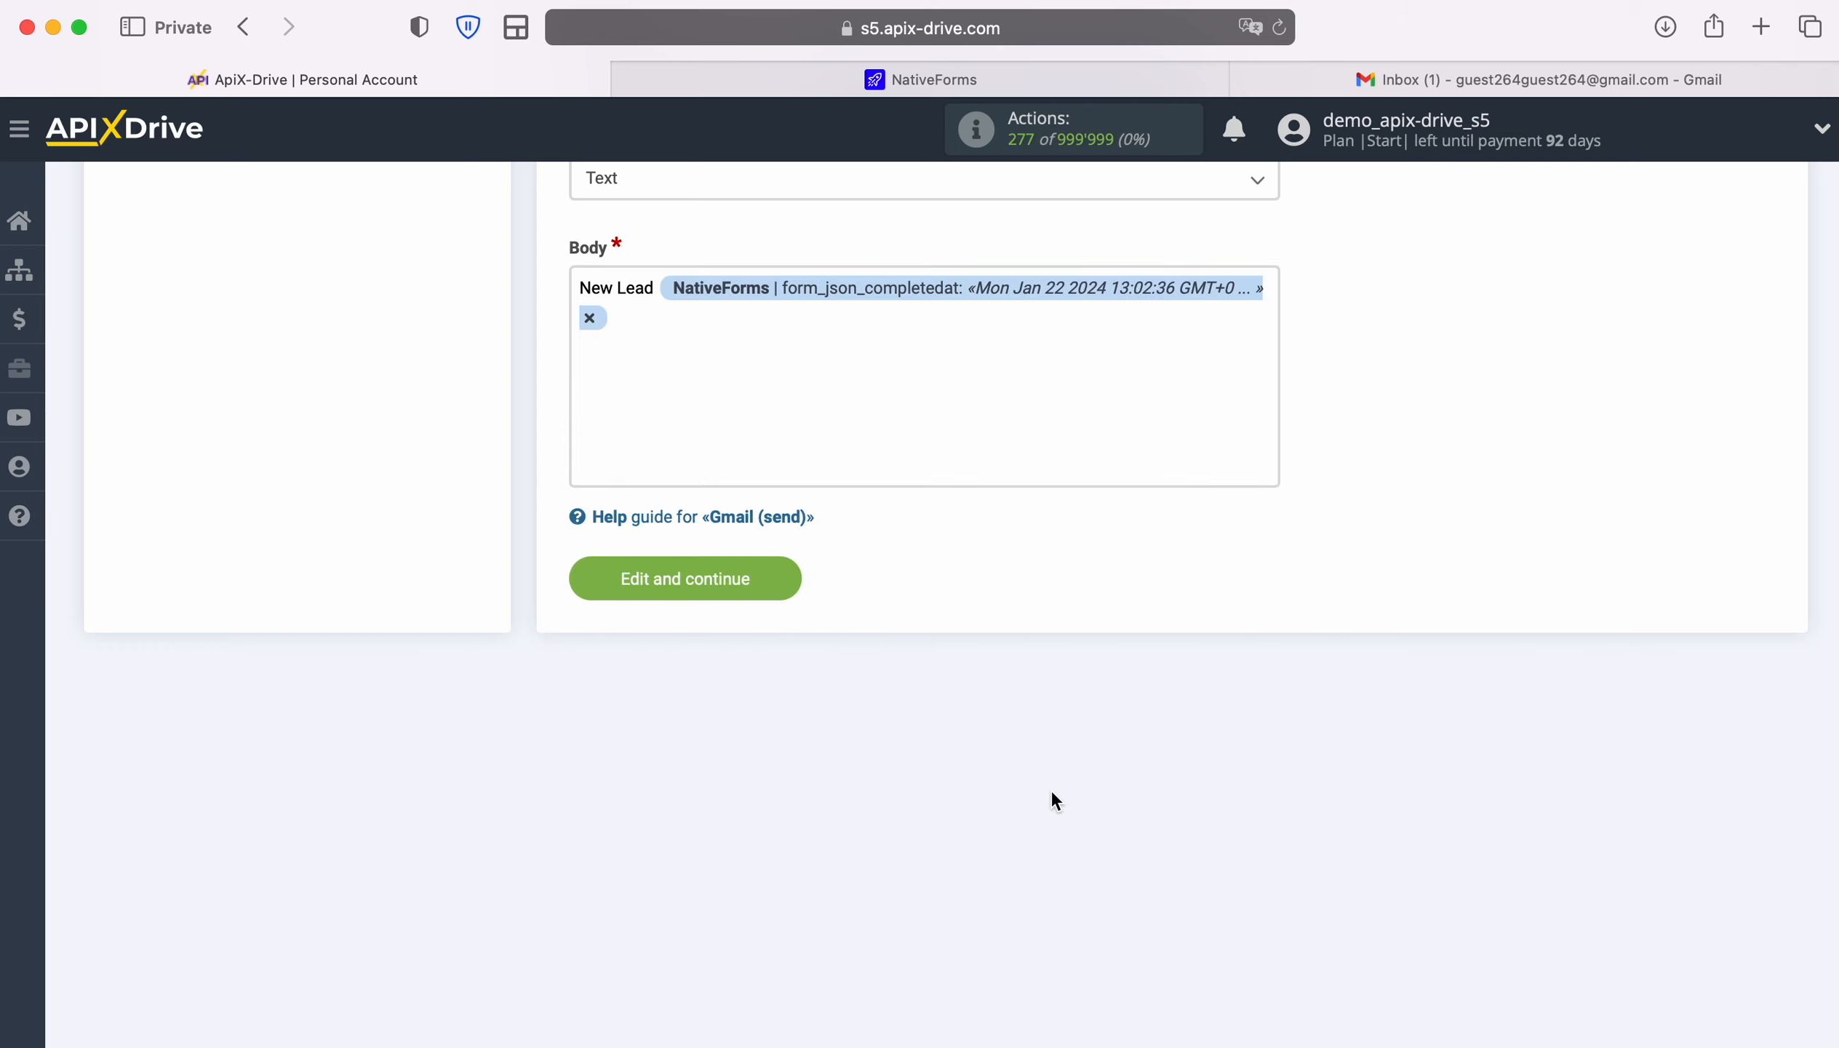
{"action": "key", "text": "Return"}
{"action": "type", "text": "Name"}
{"action": "left_click", "coordinate": [800, 324]}
{"action": "scroll", "coordinate": [1119, 792], "scroll_direction": "up", "scroll_amount": 5}
{"action": "scroll", "coordinate": [1121, 792], "scroll_direction": "down", "scroll_amount": 3}
{"action": "left_click", "coordinate": [874, 780]}
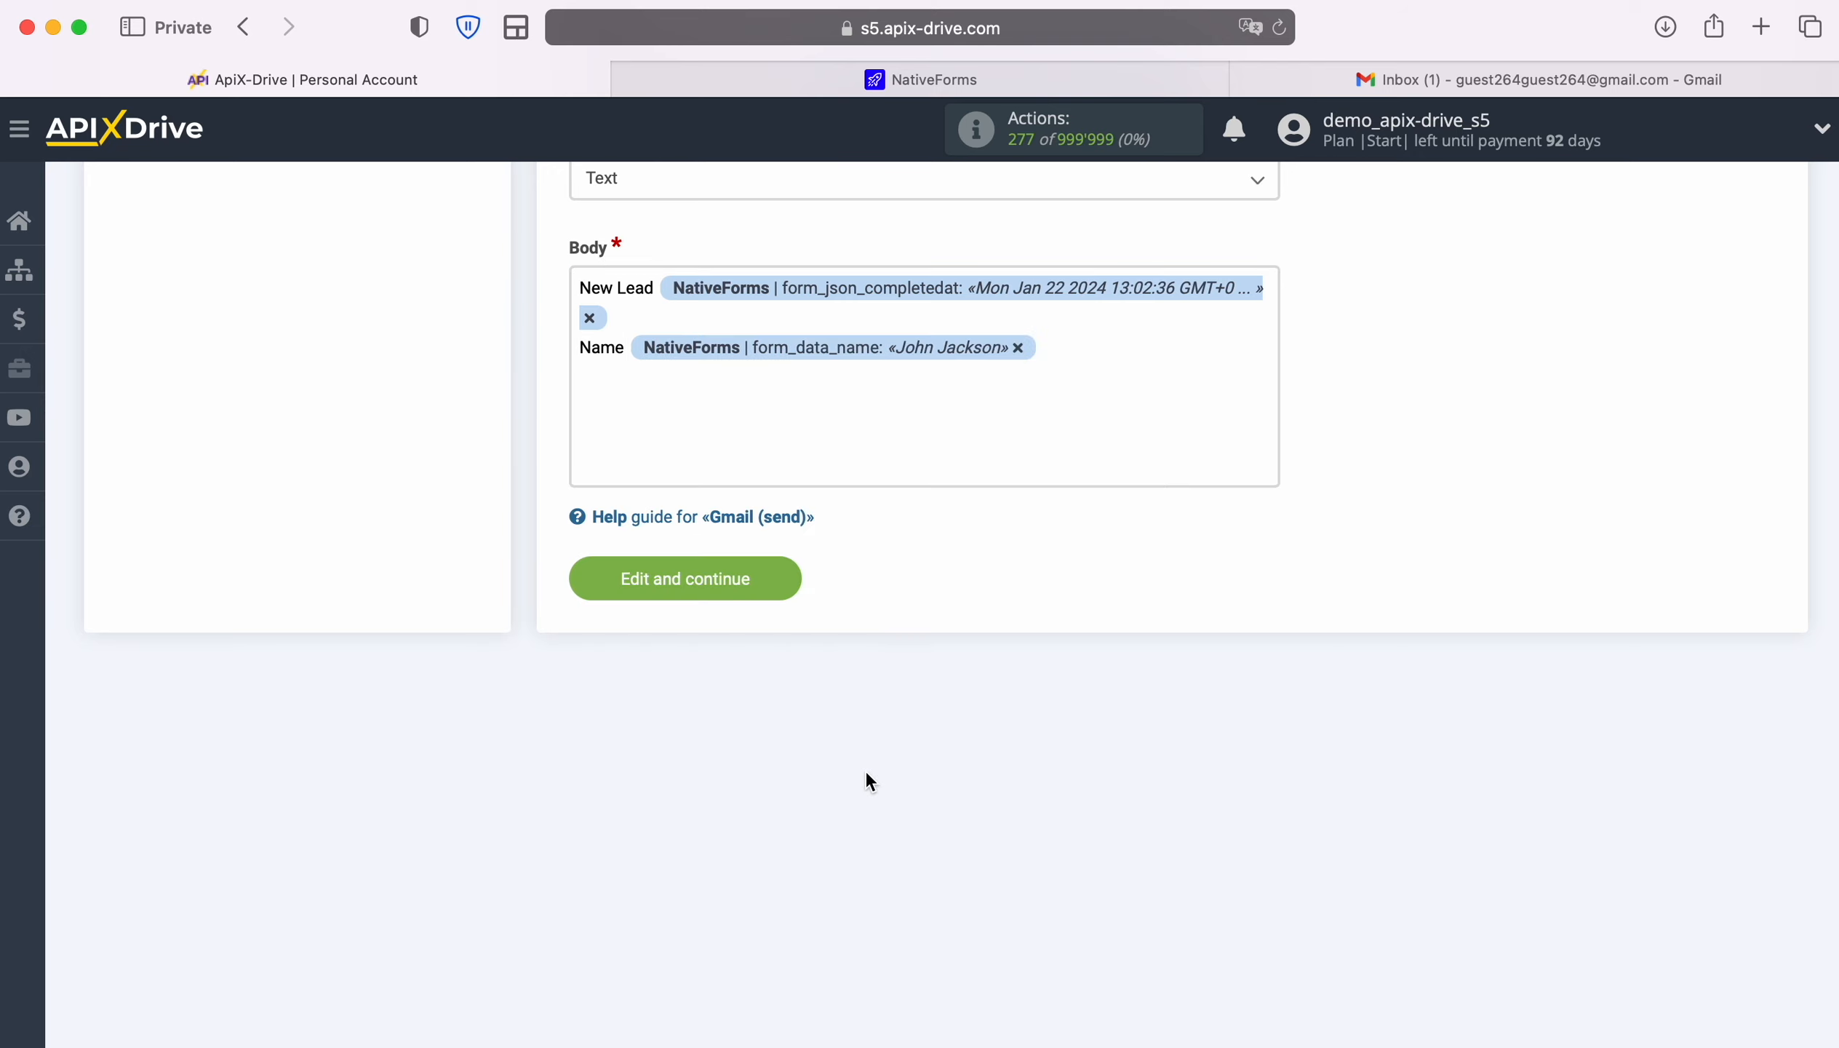
Add Email and Phone body lines, each followed by its form variable
{"action": "key", "text": "Return"}
{"action": "type", "text": "Email"}
{"action": "left_click", "coordinate": [780, 446]}
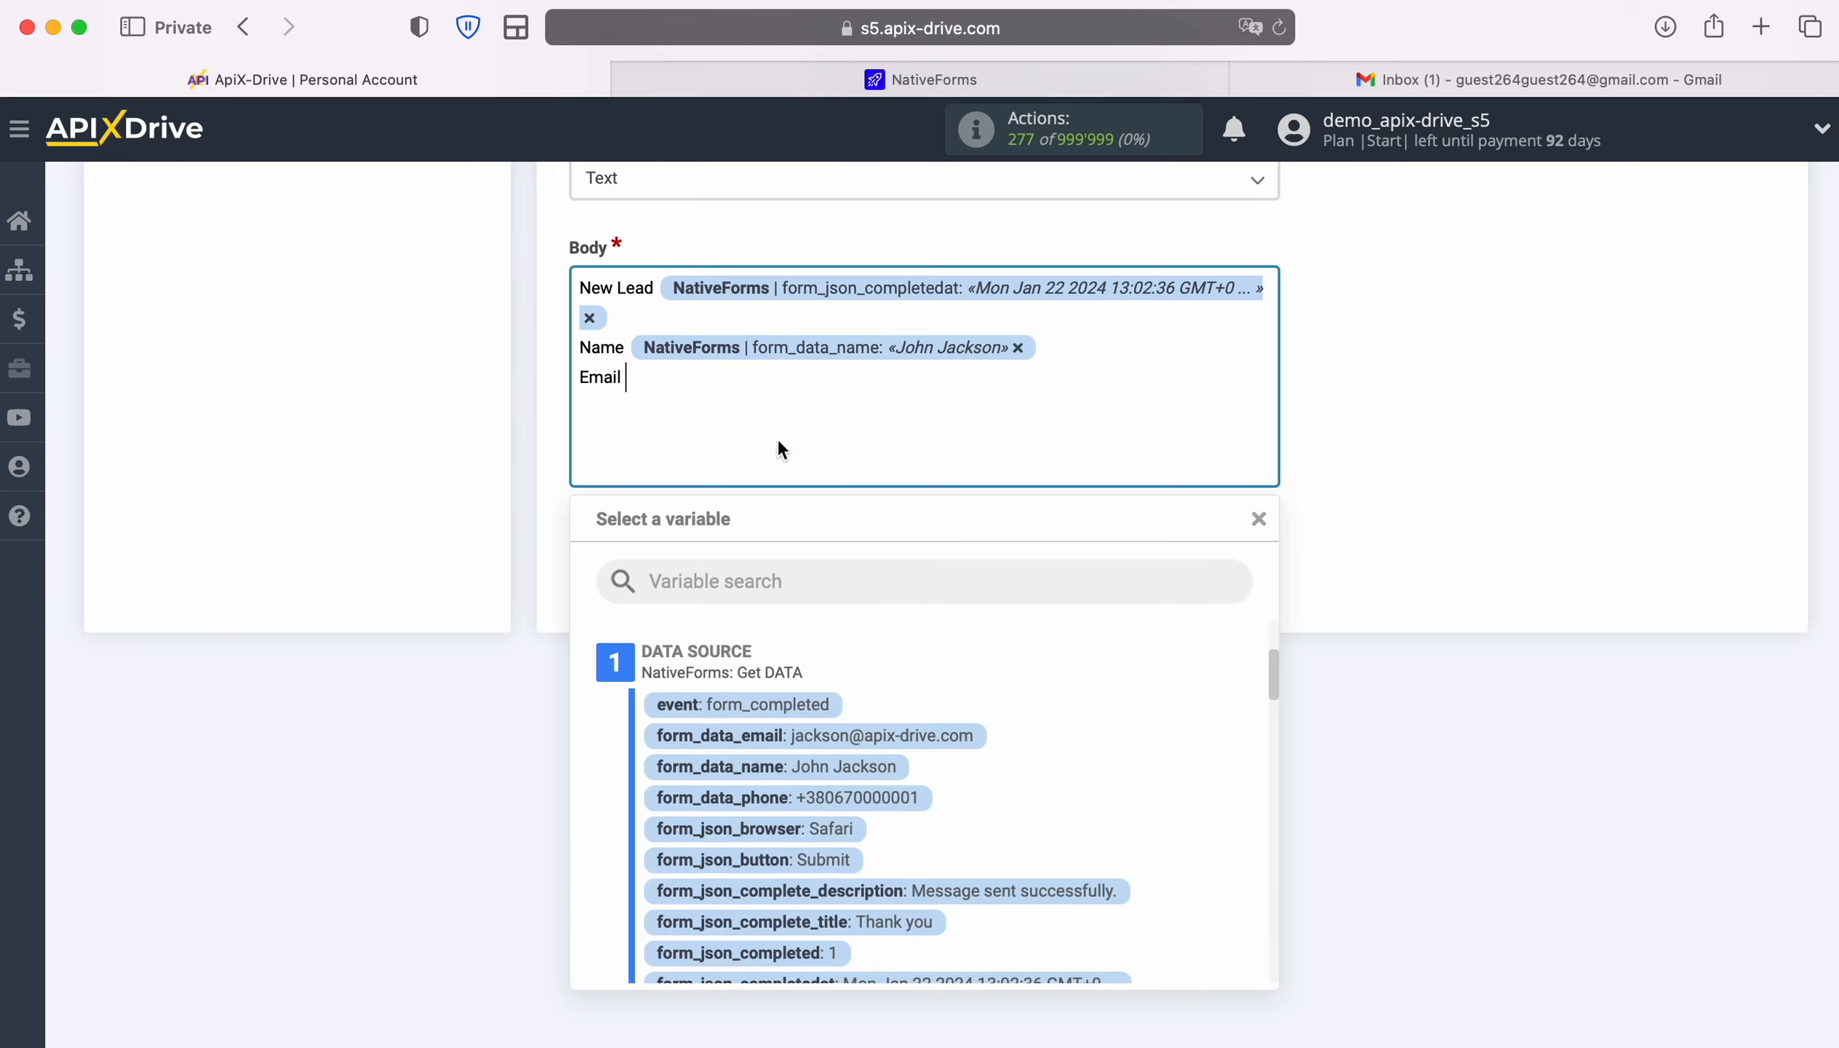
{"action": "left_click", "coordinate": [872, 623]}
{"action": "key", "text": "Return"}
{"action": "type", "text": "Phone"}
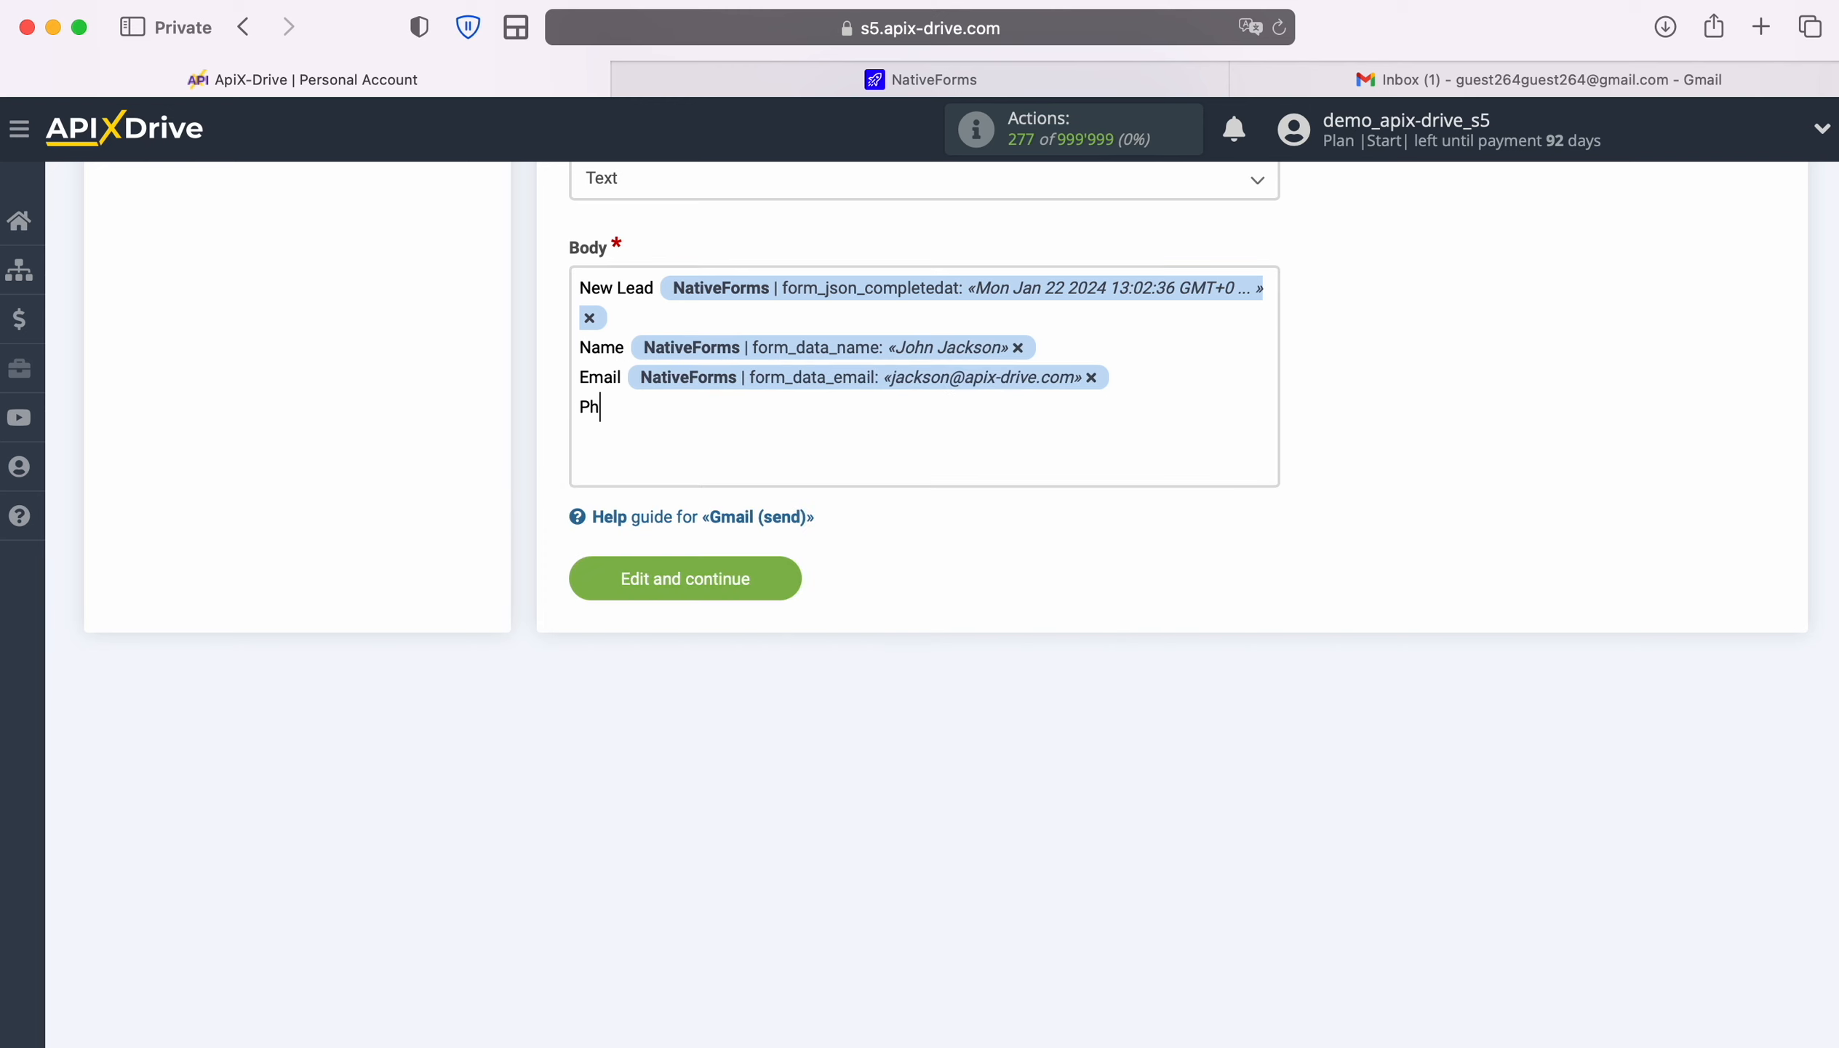
{"action": "left_click", "coordinate": [727, 423]}
{"action": "left_click", "coordinate": [895, 797]}
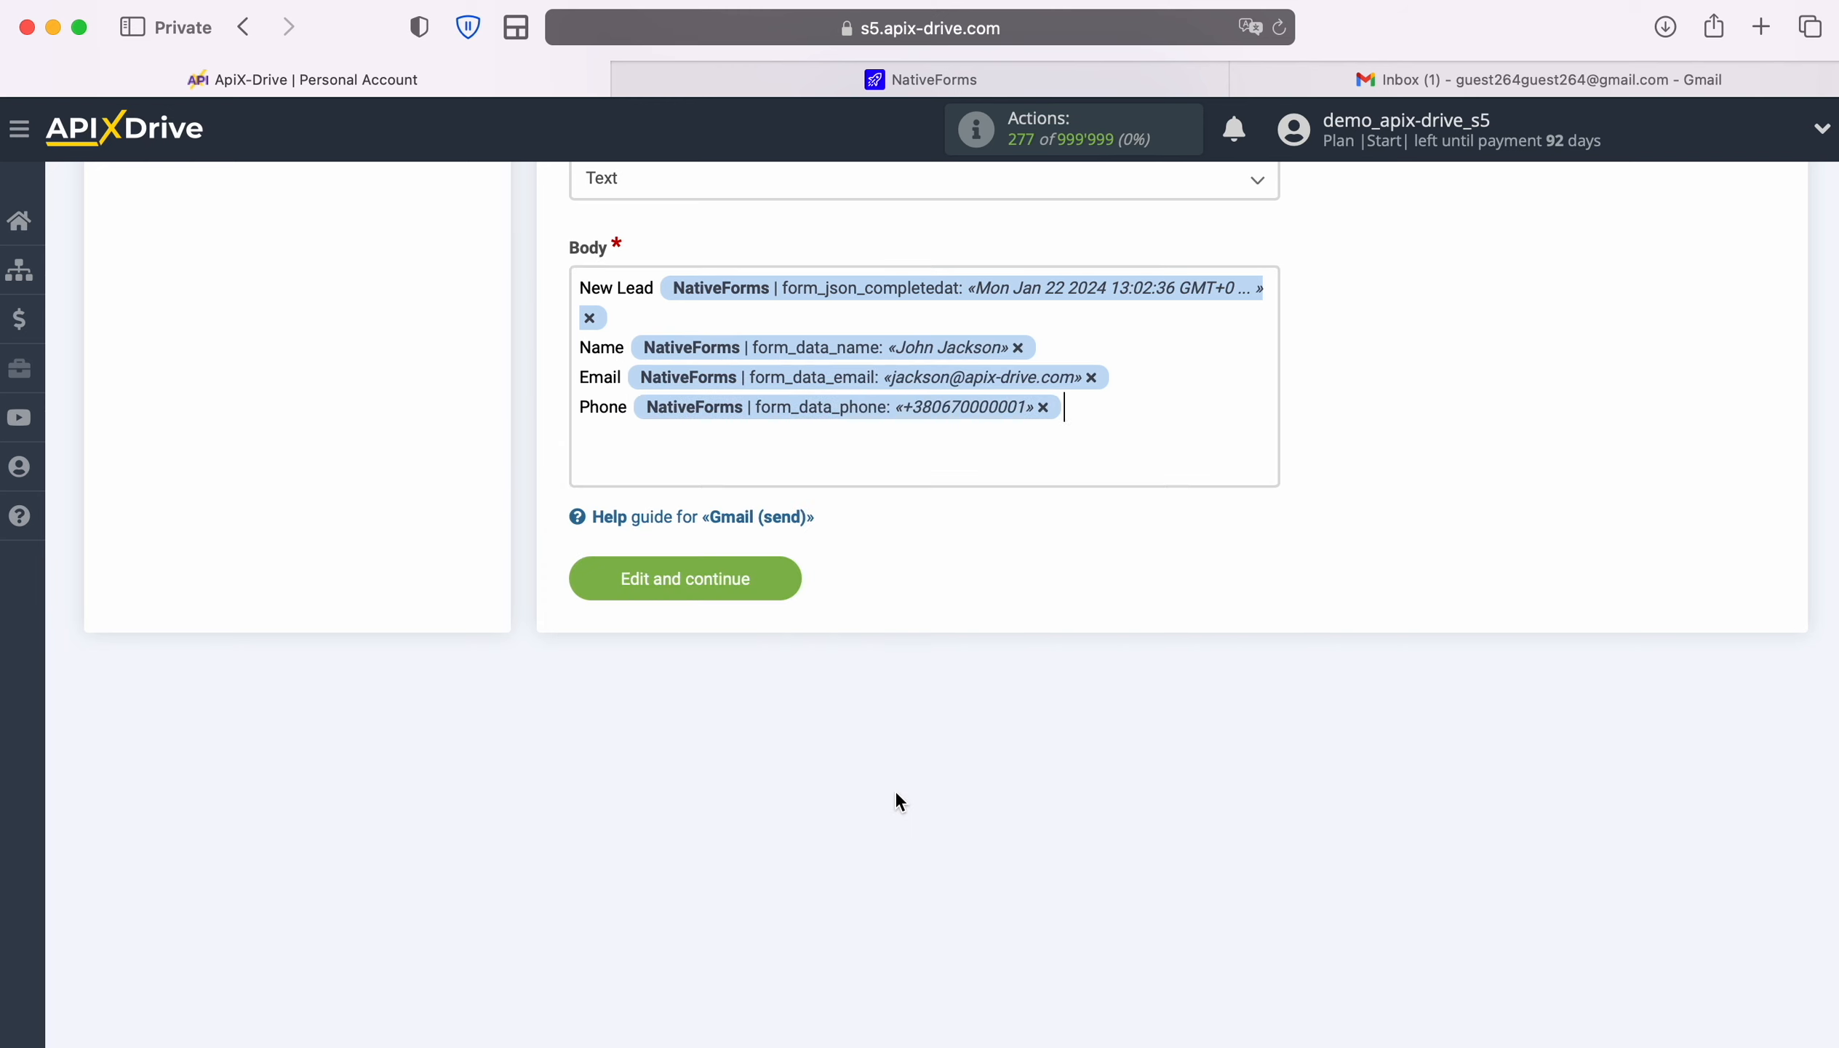
Add a Form line with the form label variable and save the email settings
{"action": "key", "text": "Return"}
{"action": "type", "text": "Form"}
{"action": "left_click", "coordinate": [792, 444]}
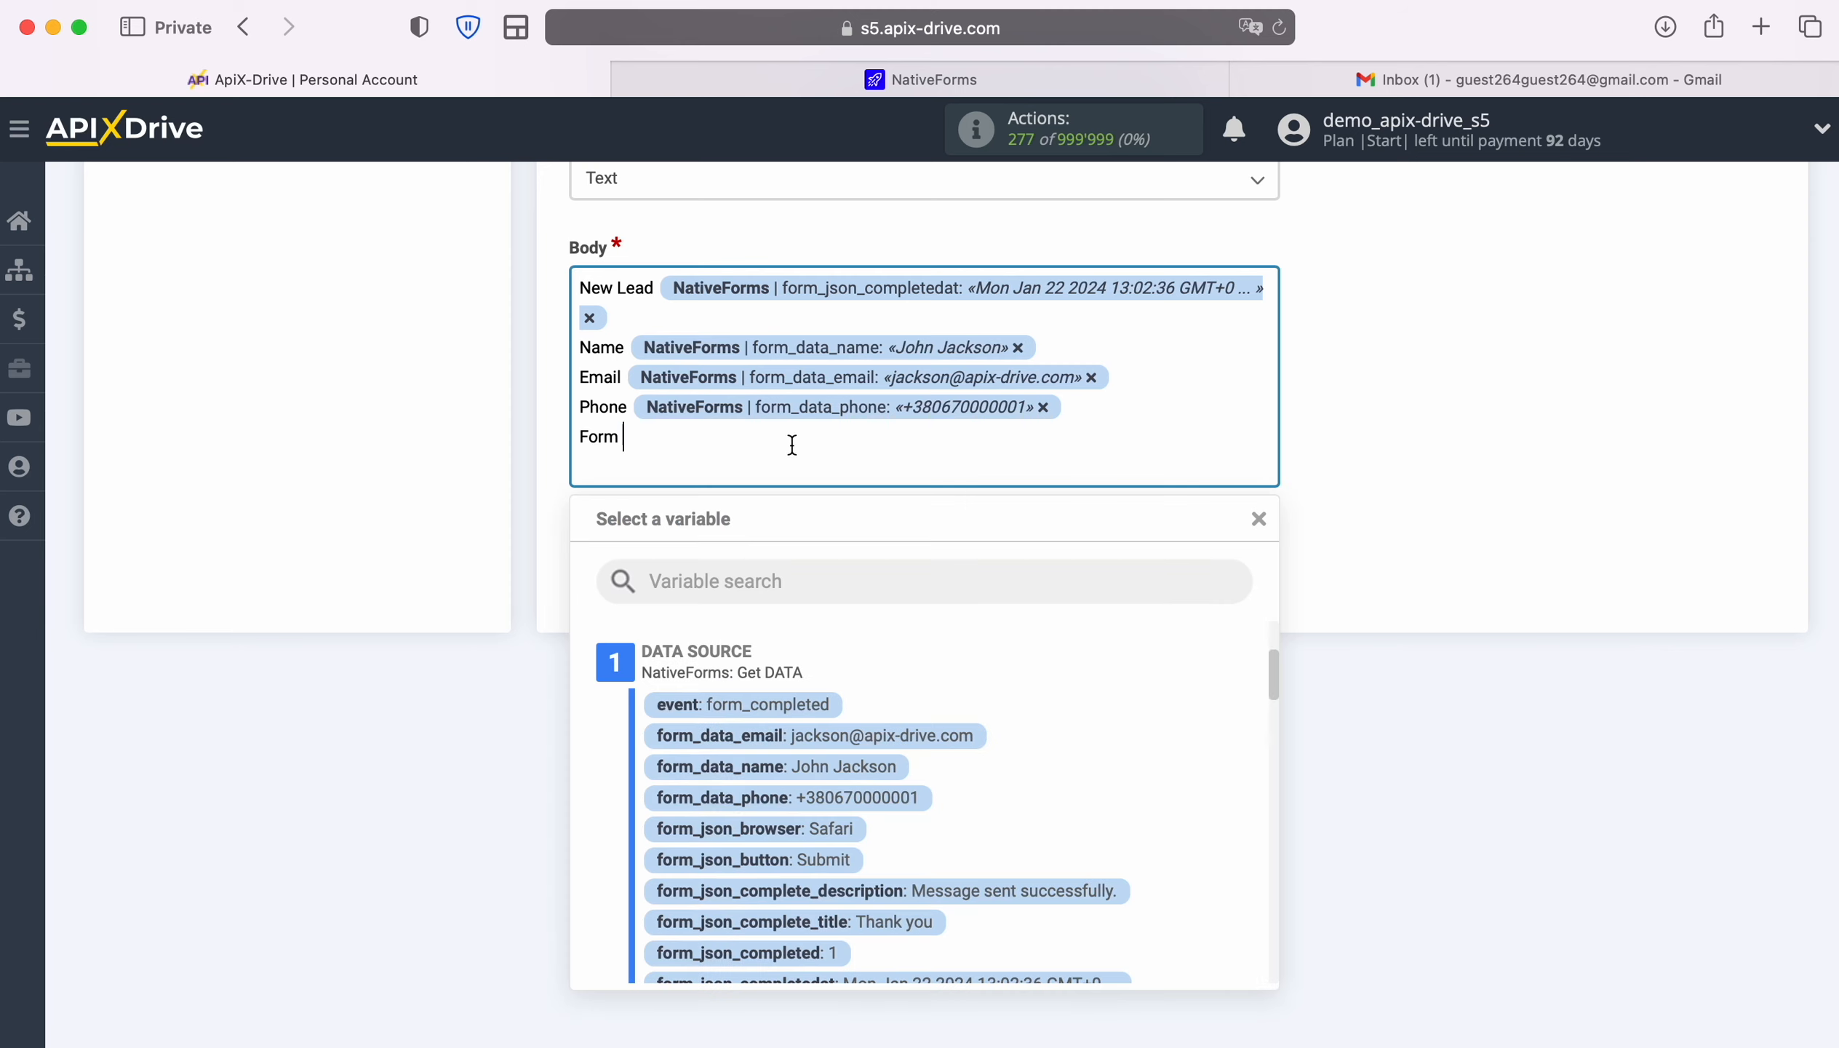
{"action": "scroll", "coordinate": [1186, 828], "scroll_direction": "down", "scroll_amount": 6}
{"action": "scroll", "coordinate": [1185, 834], "scroll_direction": "down", "scroll_amount": 8}
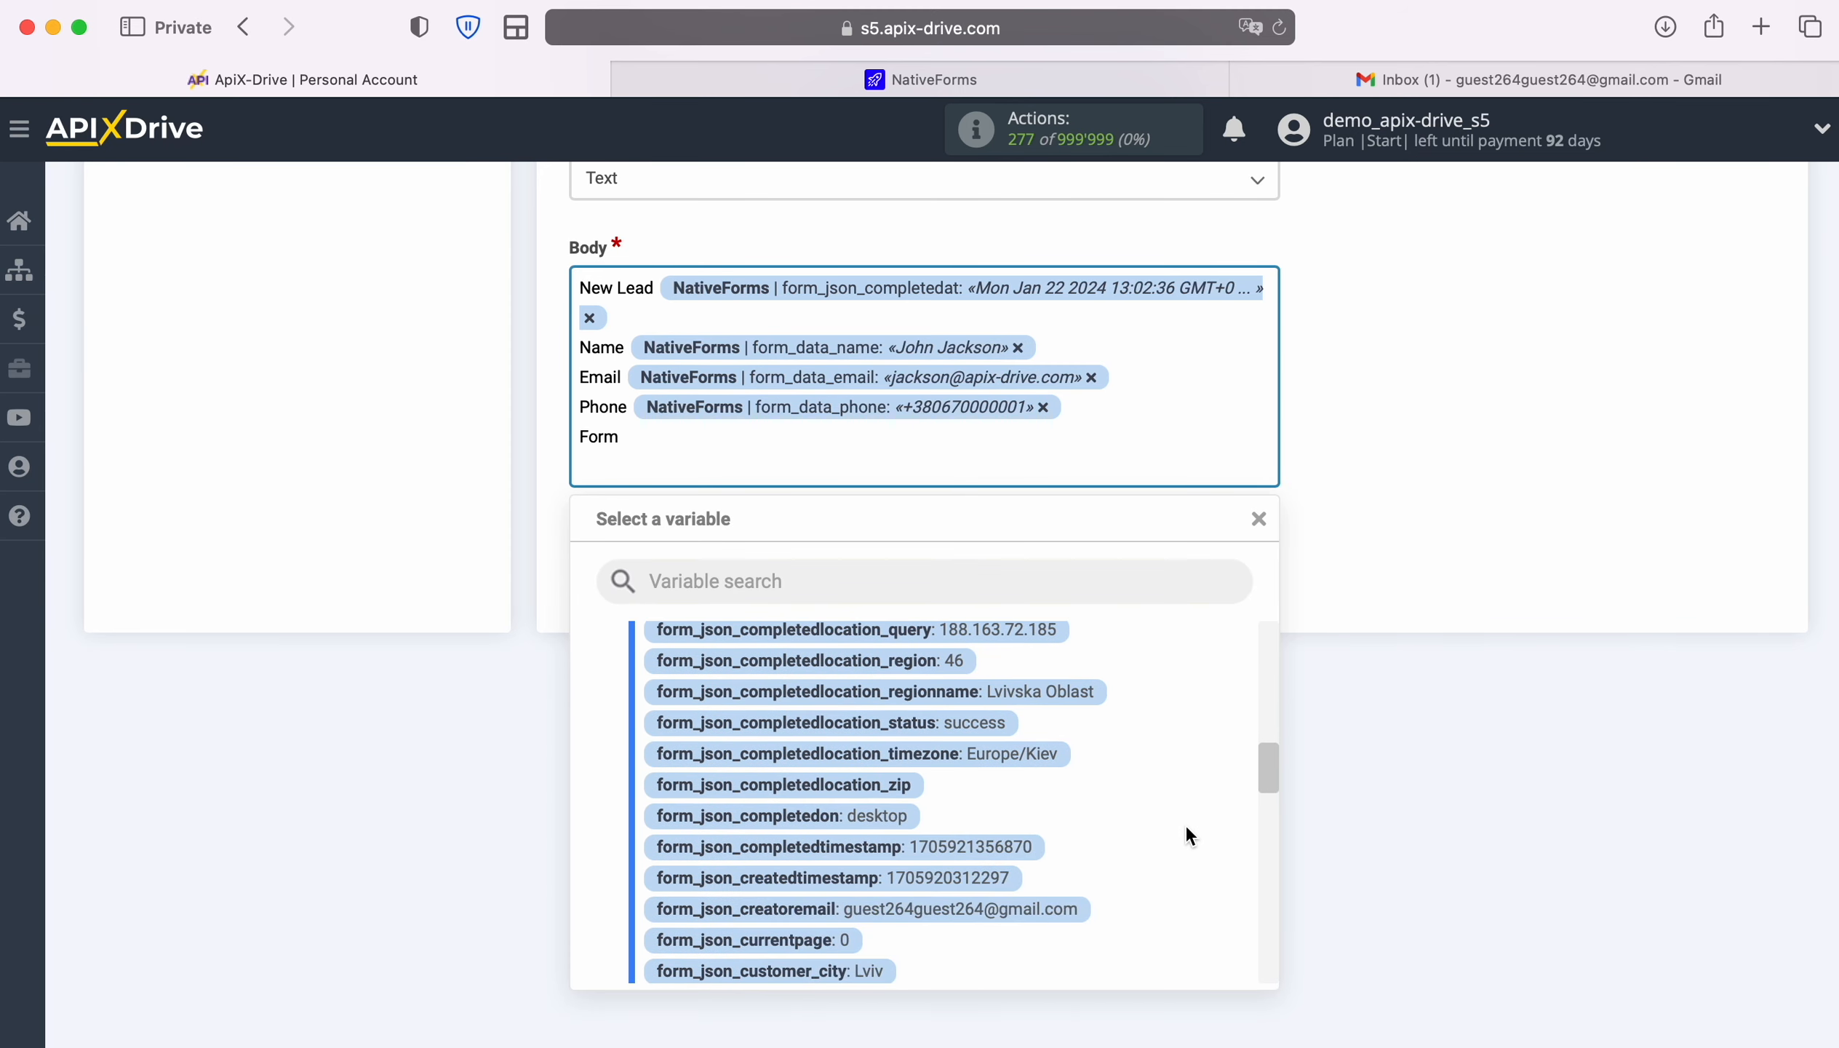
{"action": "scroll", "coordinate": [1185, 824], "scroll_direction": "down", "scroll_amount": 5}
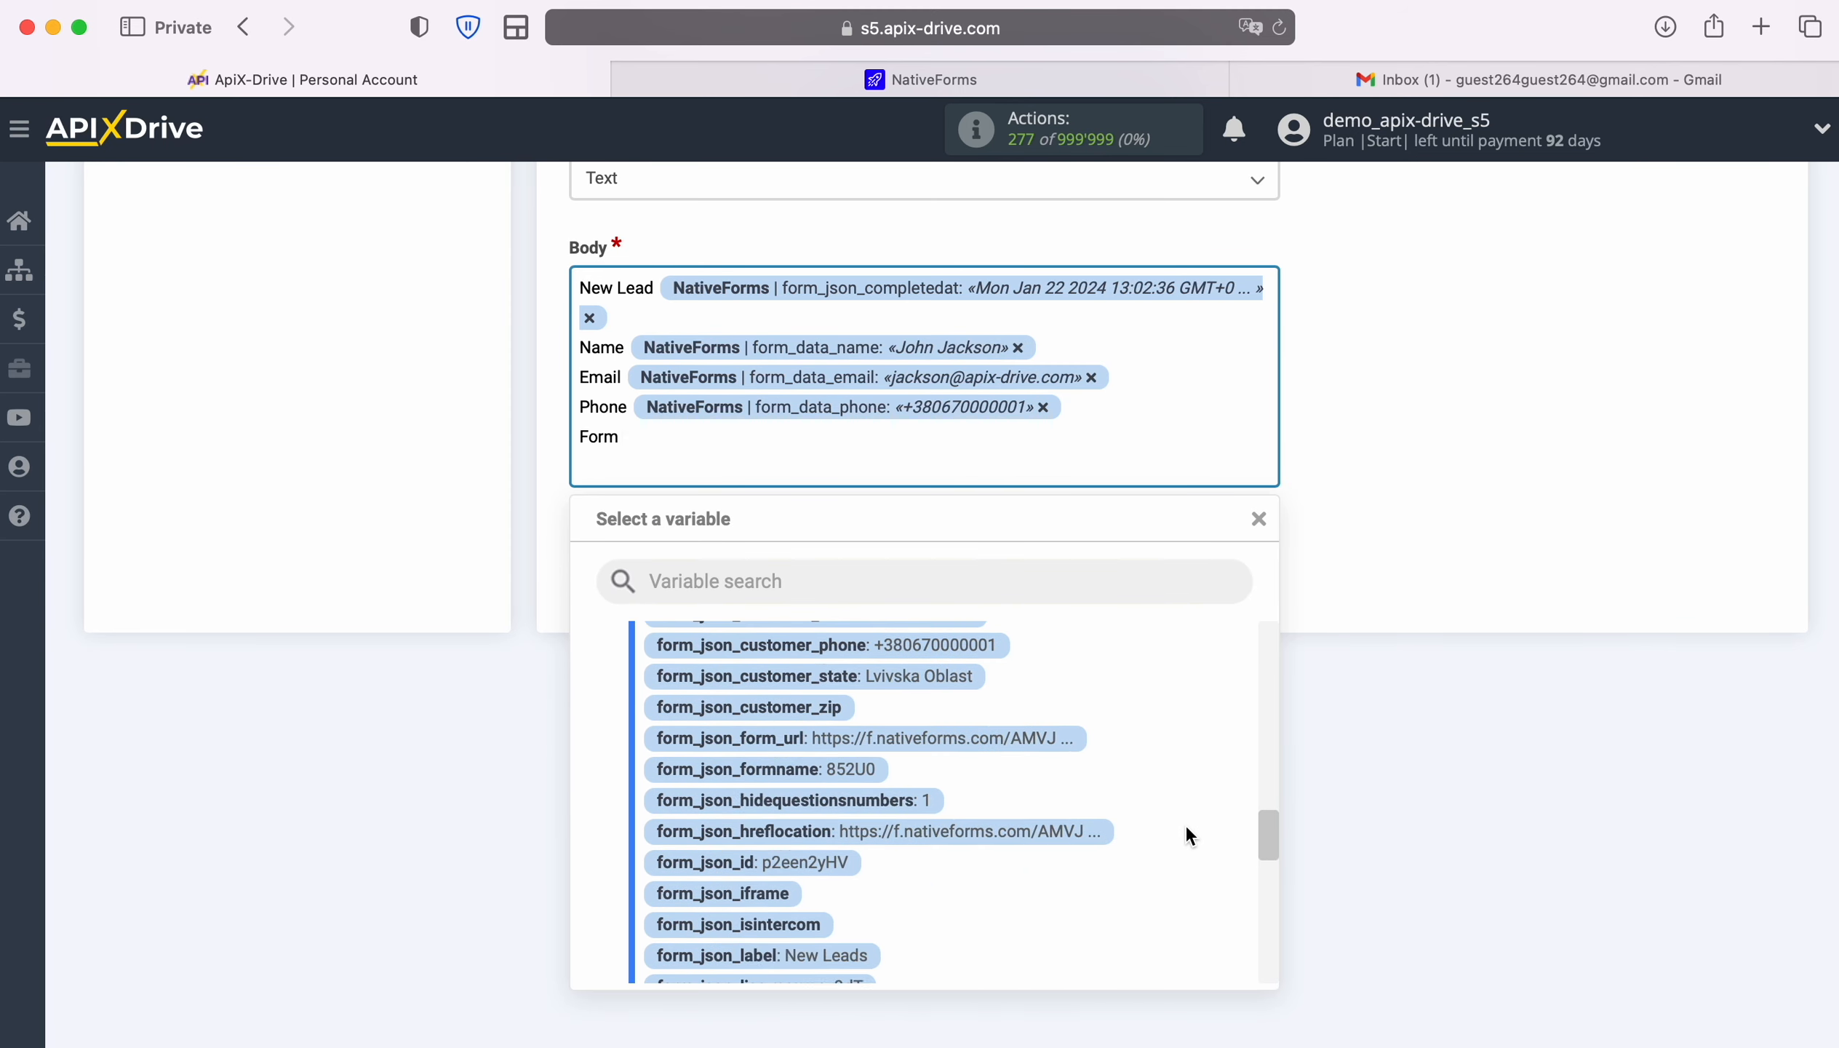
{"action": "left_click", "coordinate": [839, 808]}
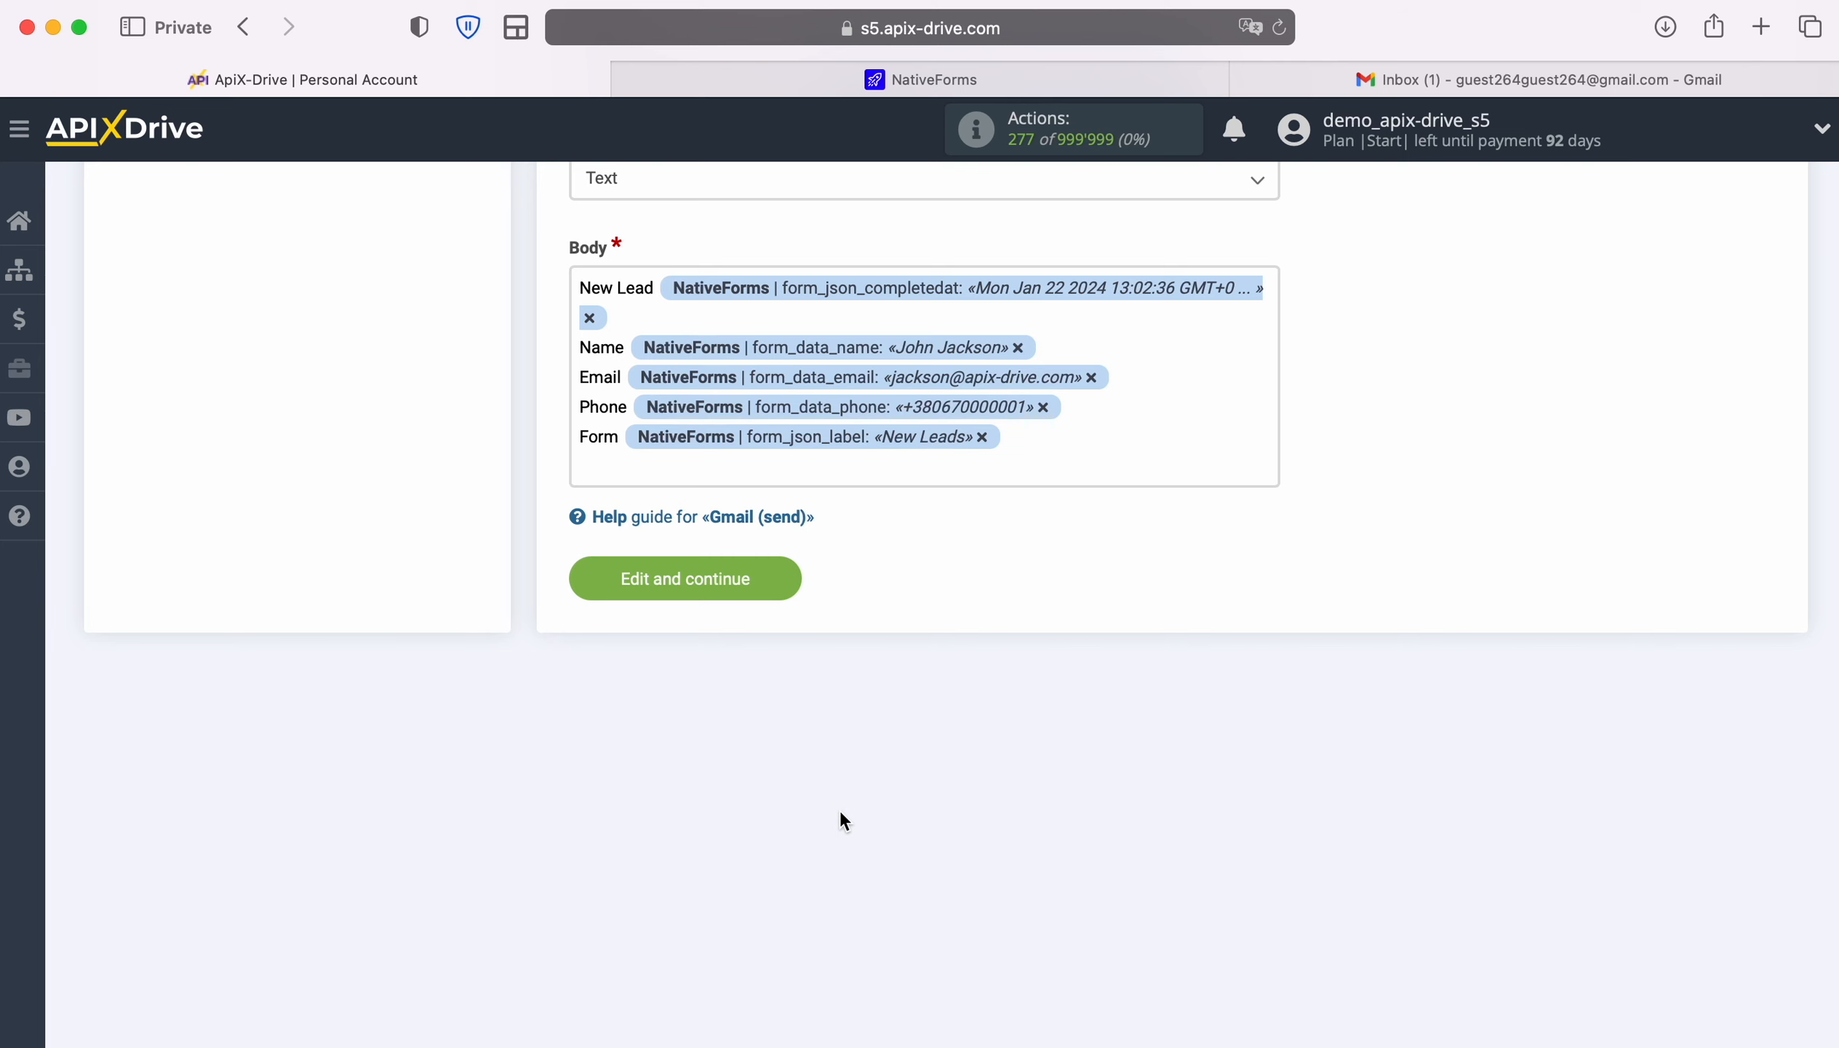
{"action": "left_click", "coordinate": [788, 579]}
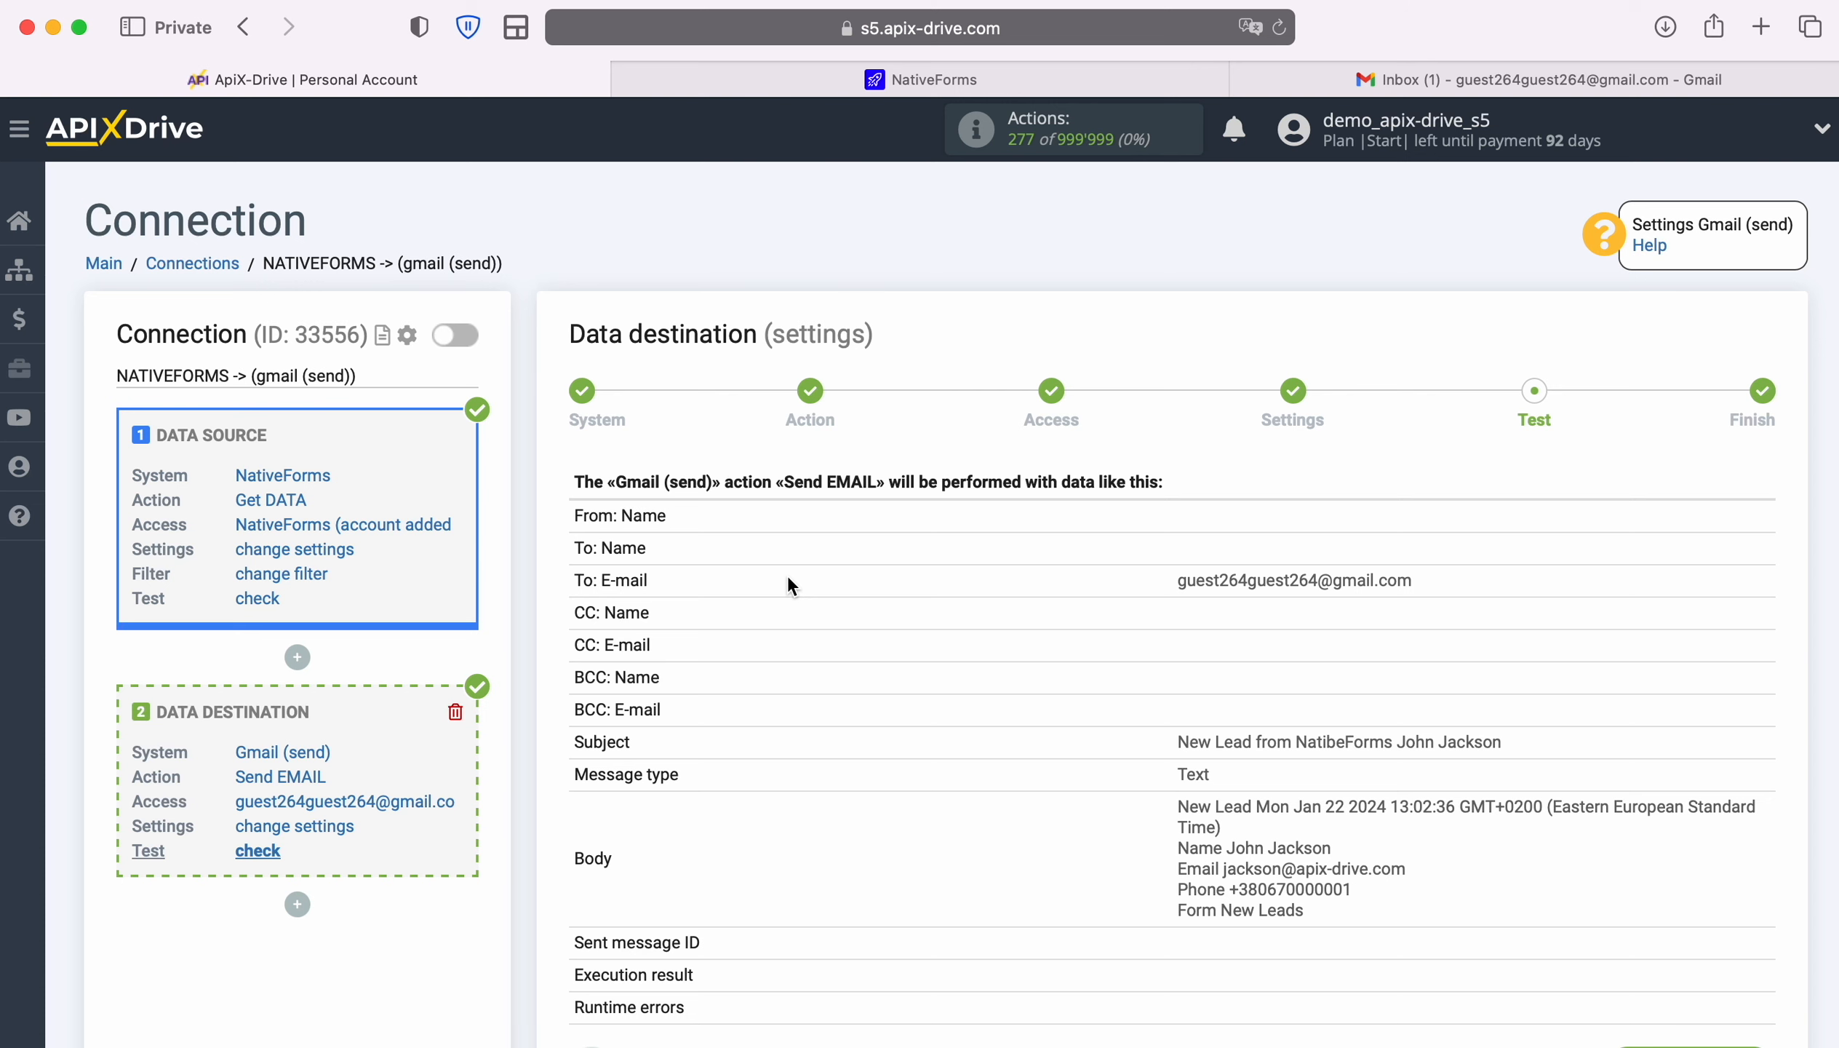
Send test data to Gmail (send) and check the email in the Gmail inbox
{"action": "scroll", "coordinate": [1634, 823], "scroll_direction": "down", "scroll_amount": 3}
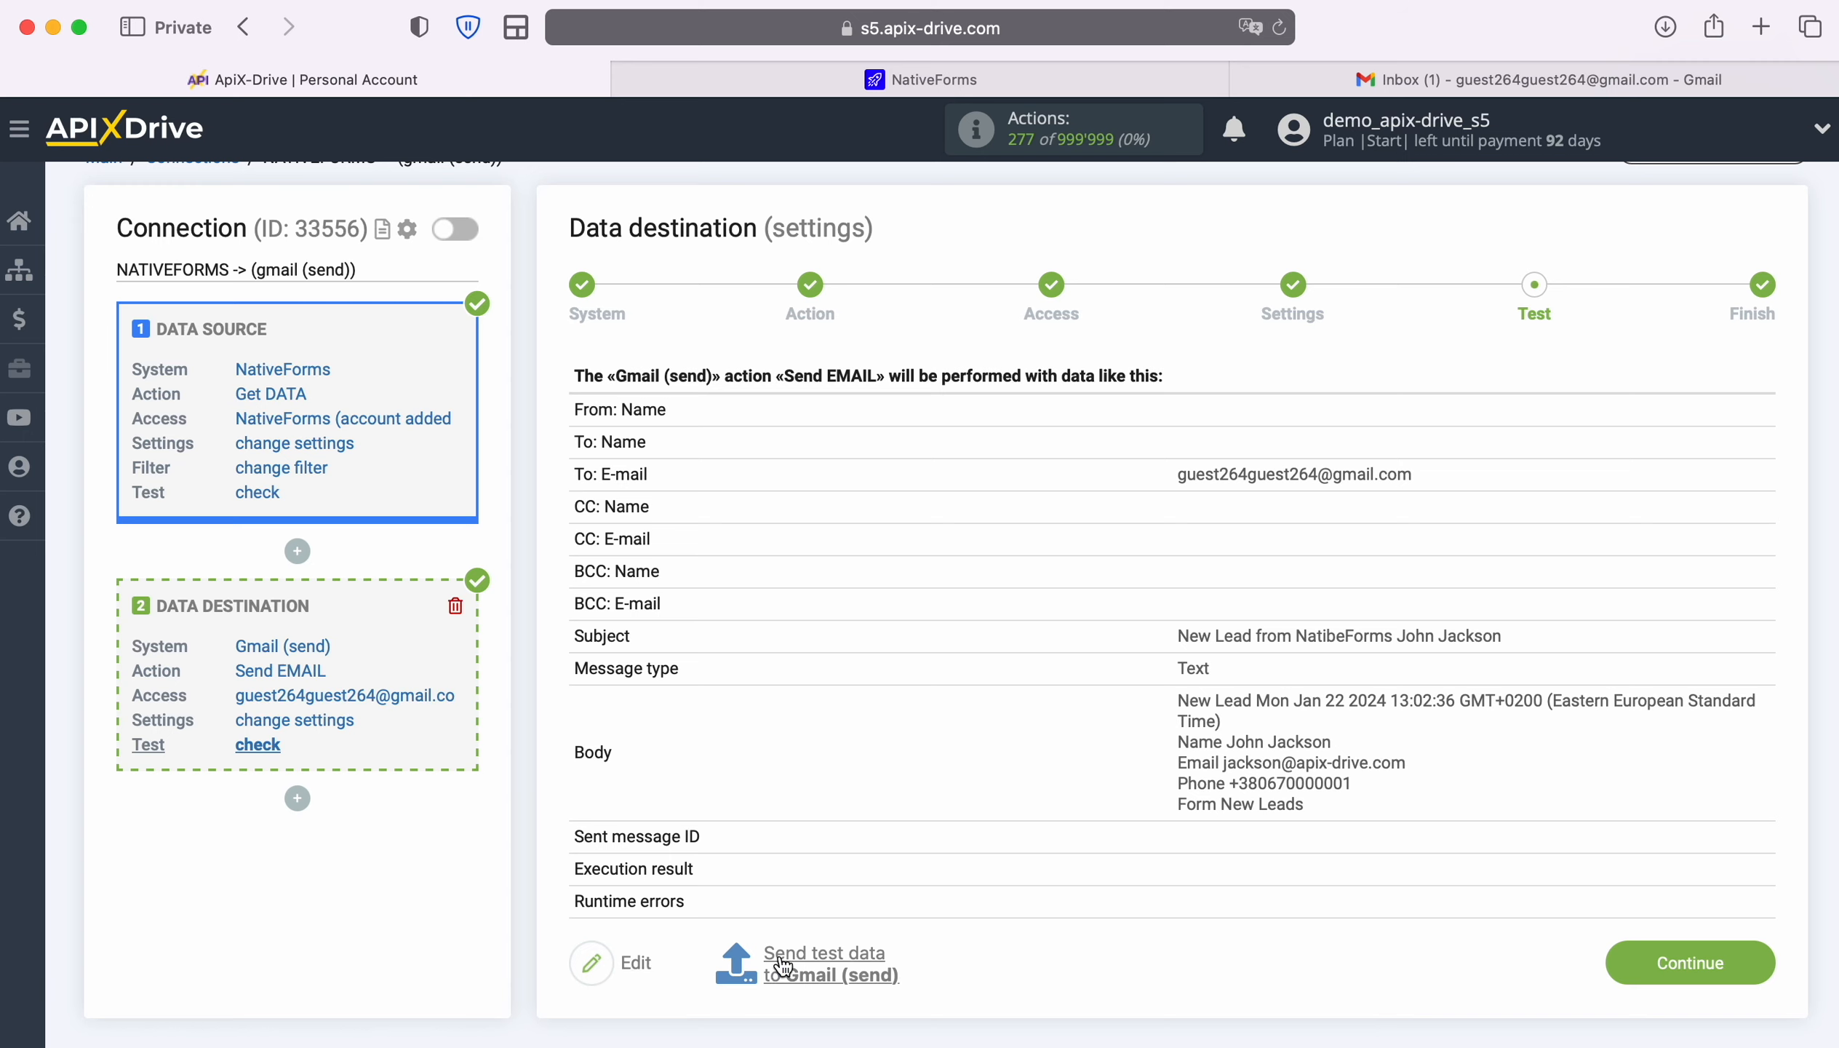
{"action": "left_click", "coordinate": [822, 961]}
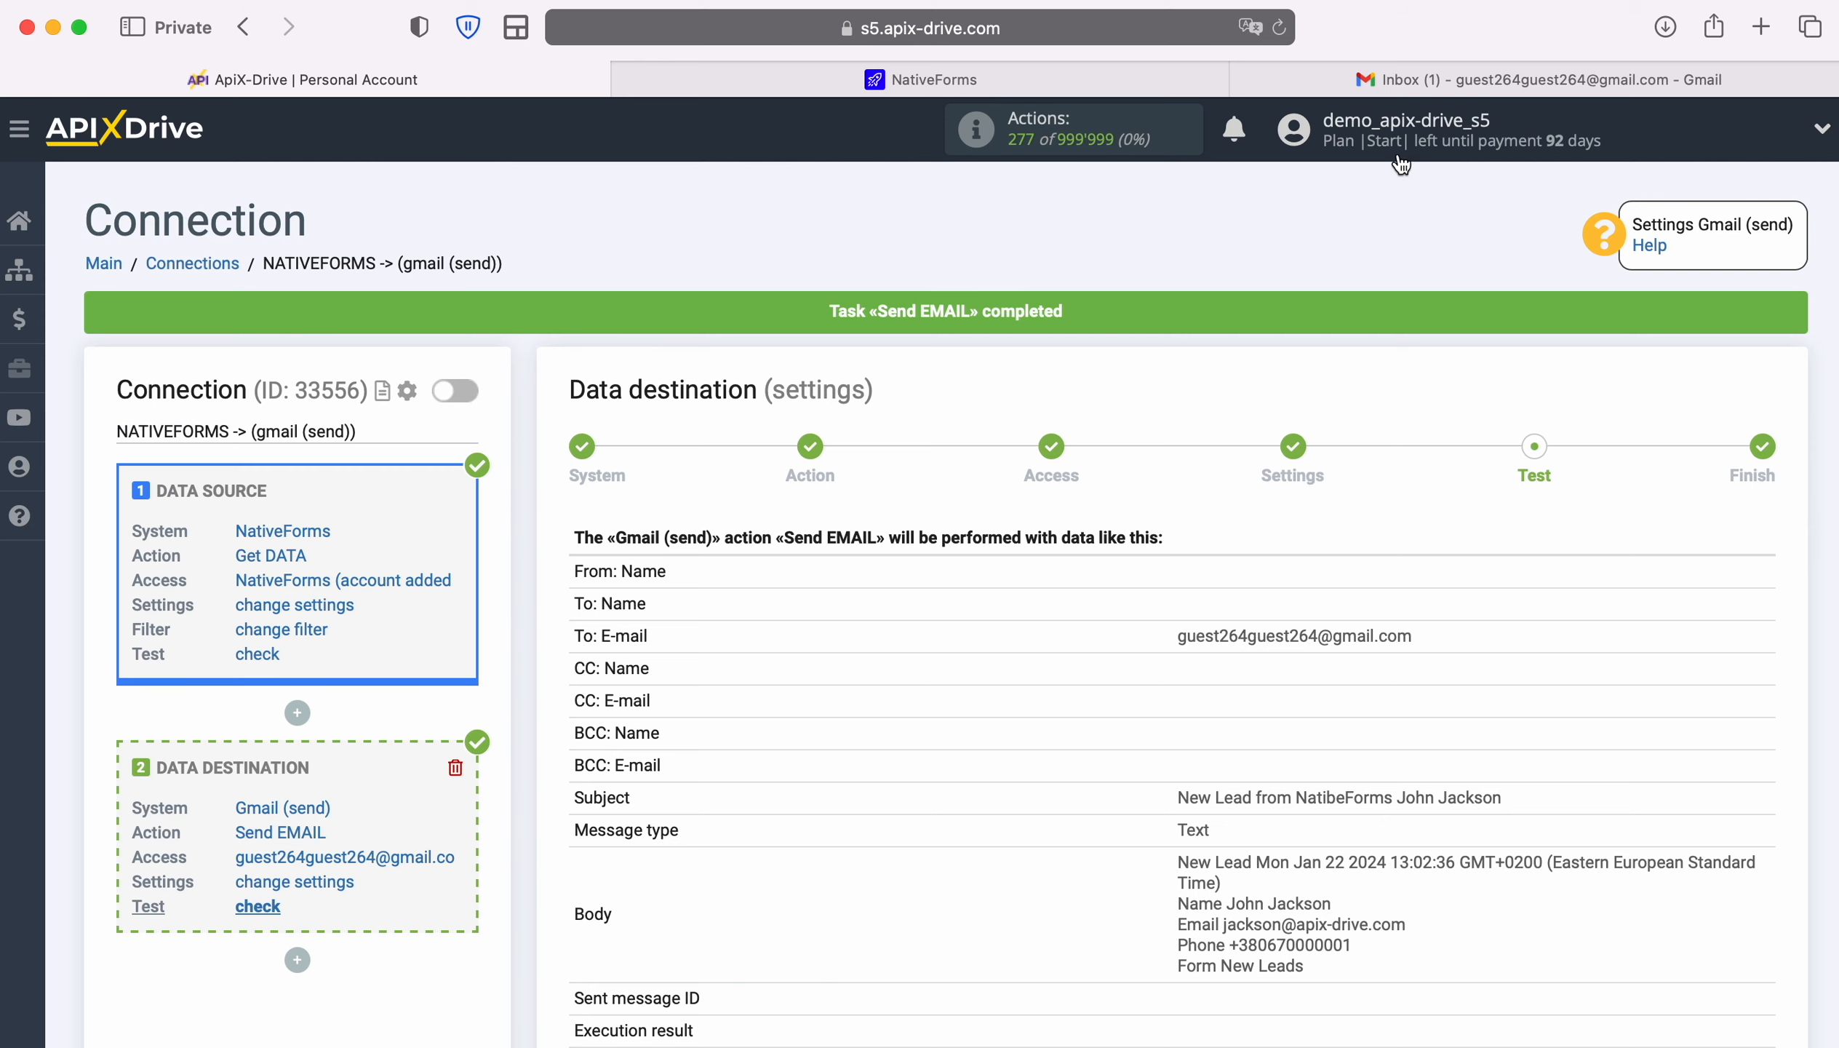
{"action": "left_click", "coordinate": [1371, 81]}
Check the 'New Lead from NatibeForms' test email in Gmail, then return to the ApiX-Drive connection
{"action": "left_click", "coordinate": [818, 344]}
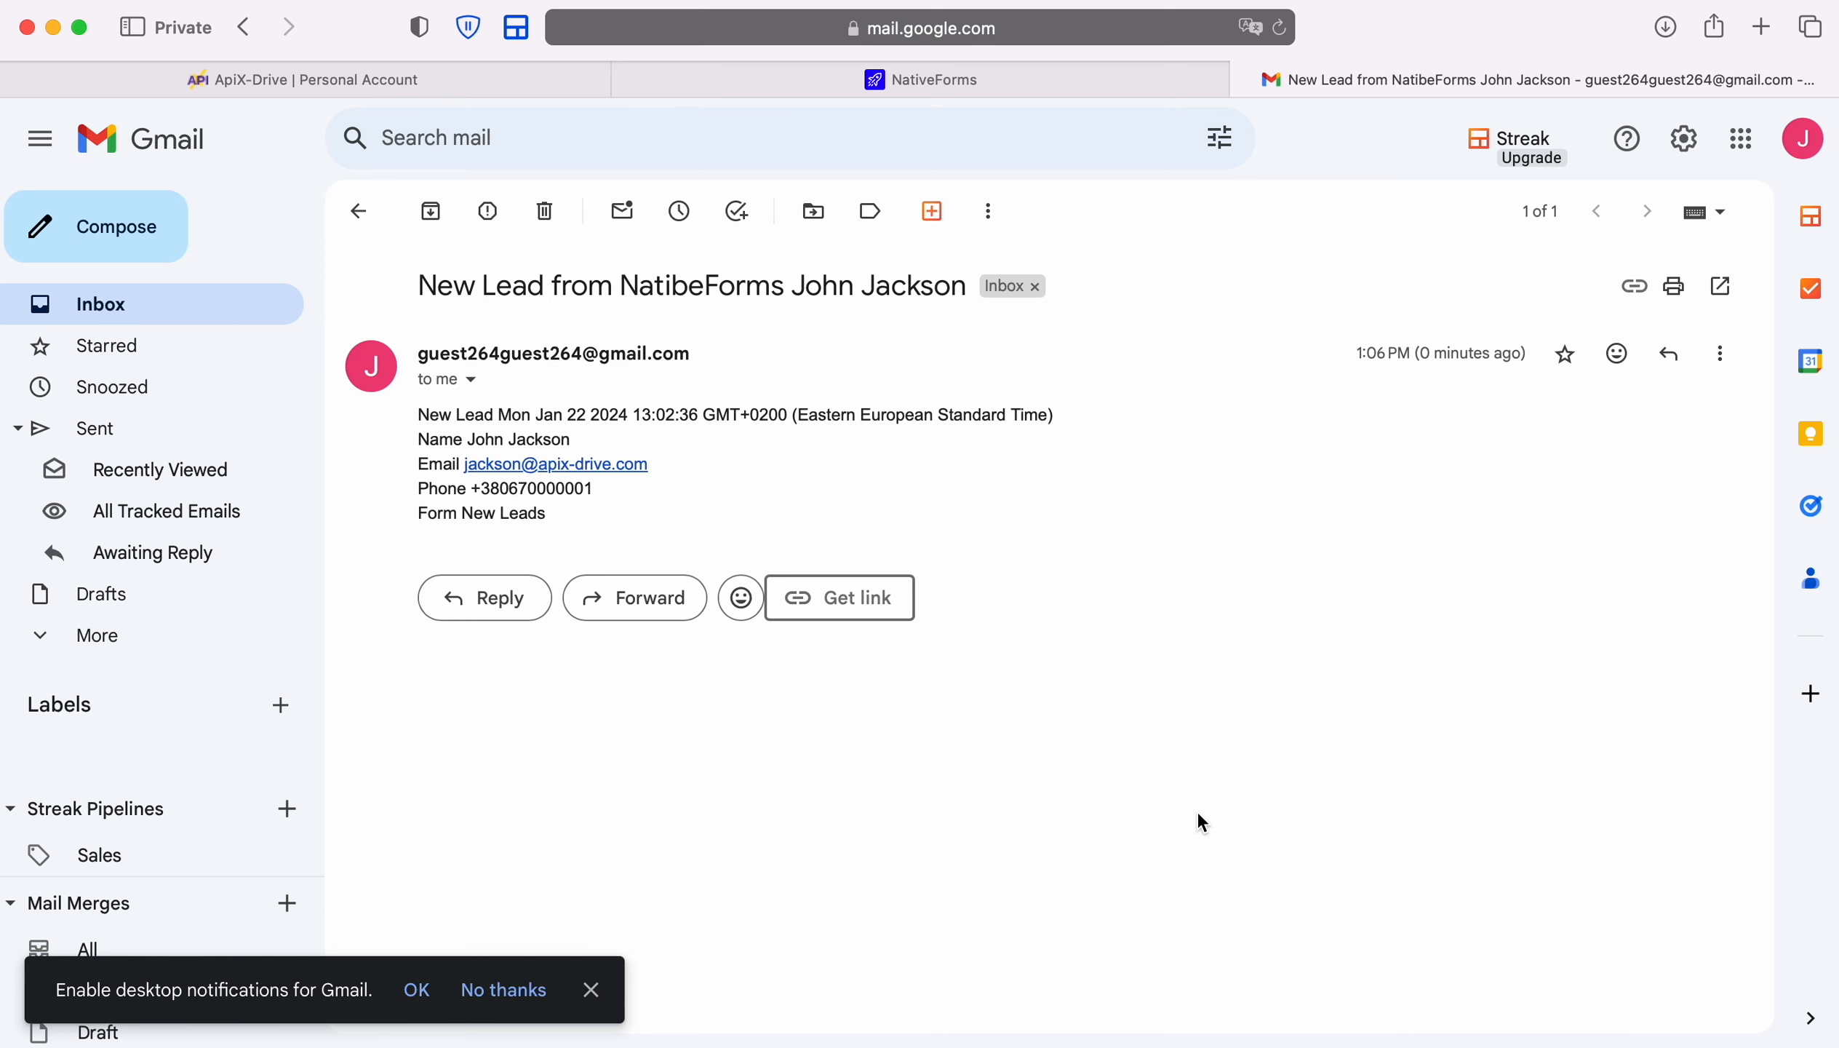
{"action": "left_click", "coordinate": [484, 89]}
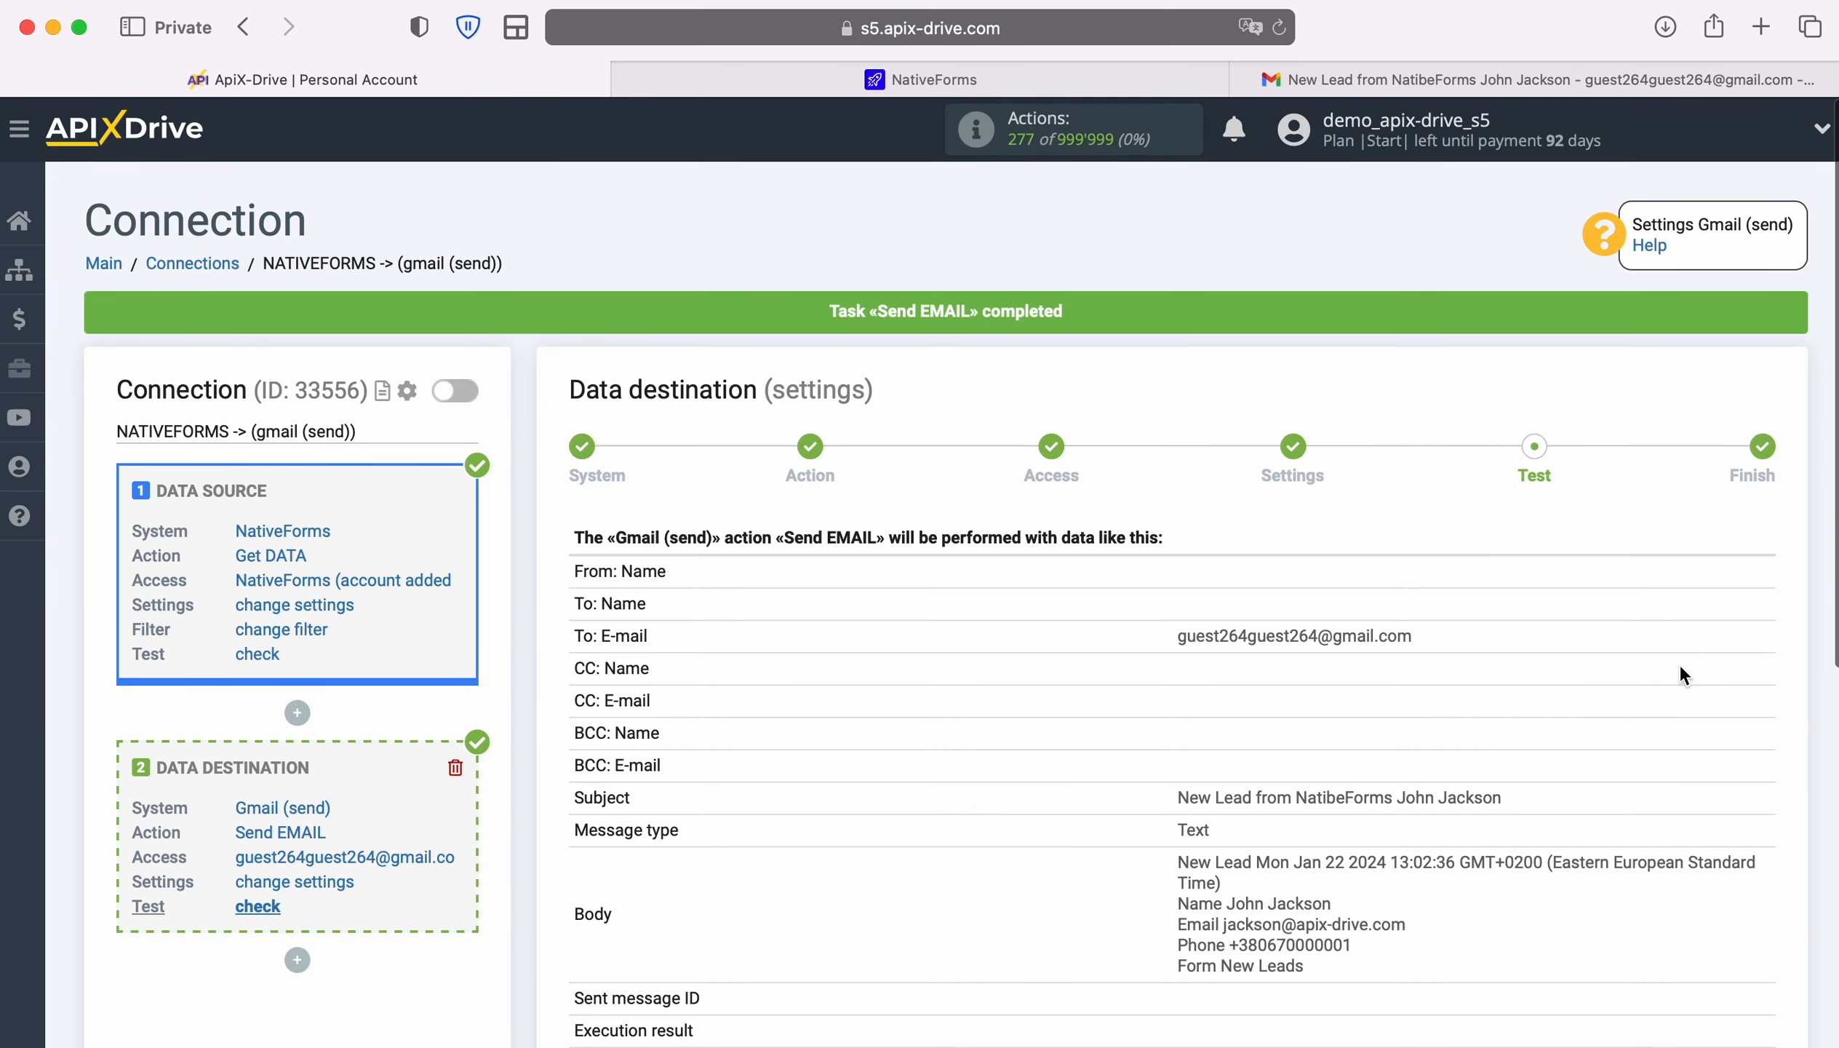
Finish the destination setup and enable auto-update for the connection
{"action": "scroll", "coordinate": [1682, 672], "scroll_direction": "down", "scroll_amount": 5}
{"action": "left_click", "coordinate": [1761, 886]}
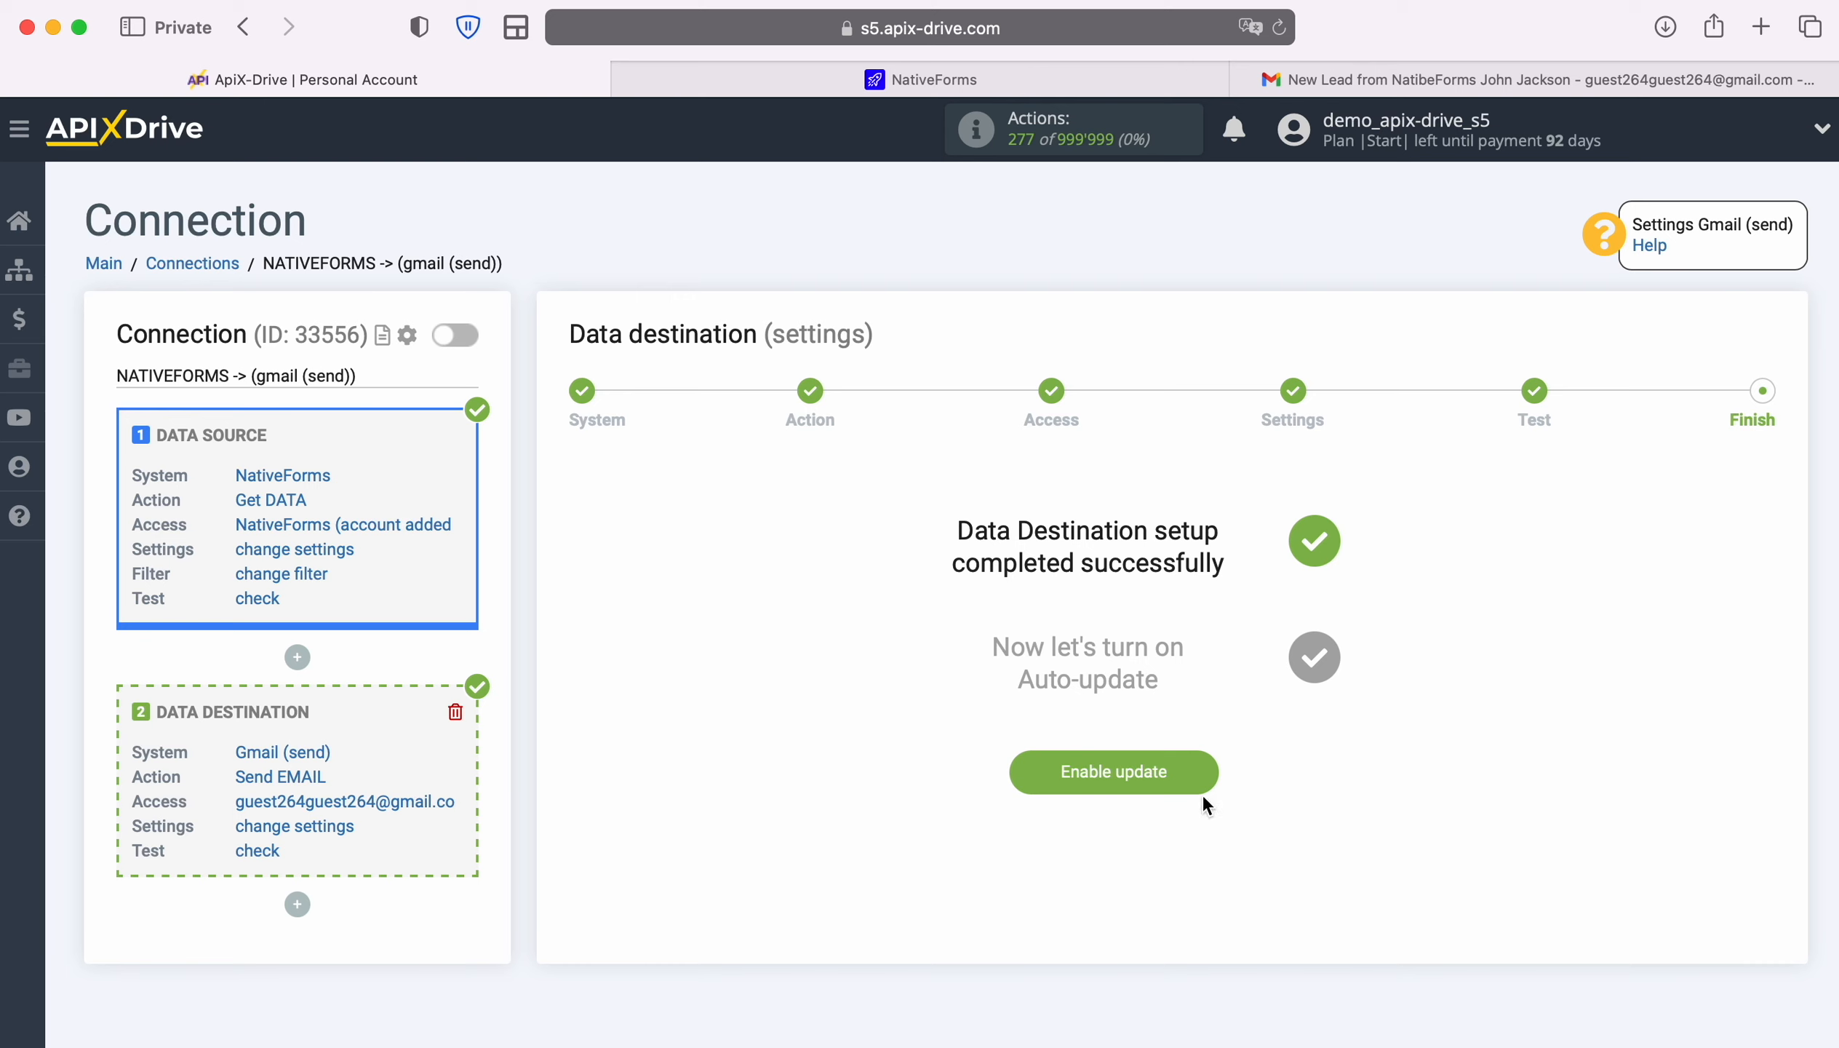
{"action": "left_click", "coordinate": [1189, 774]}
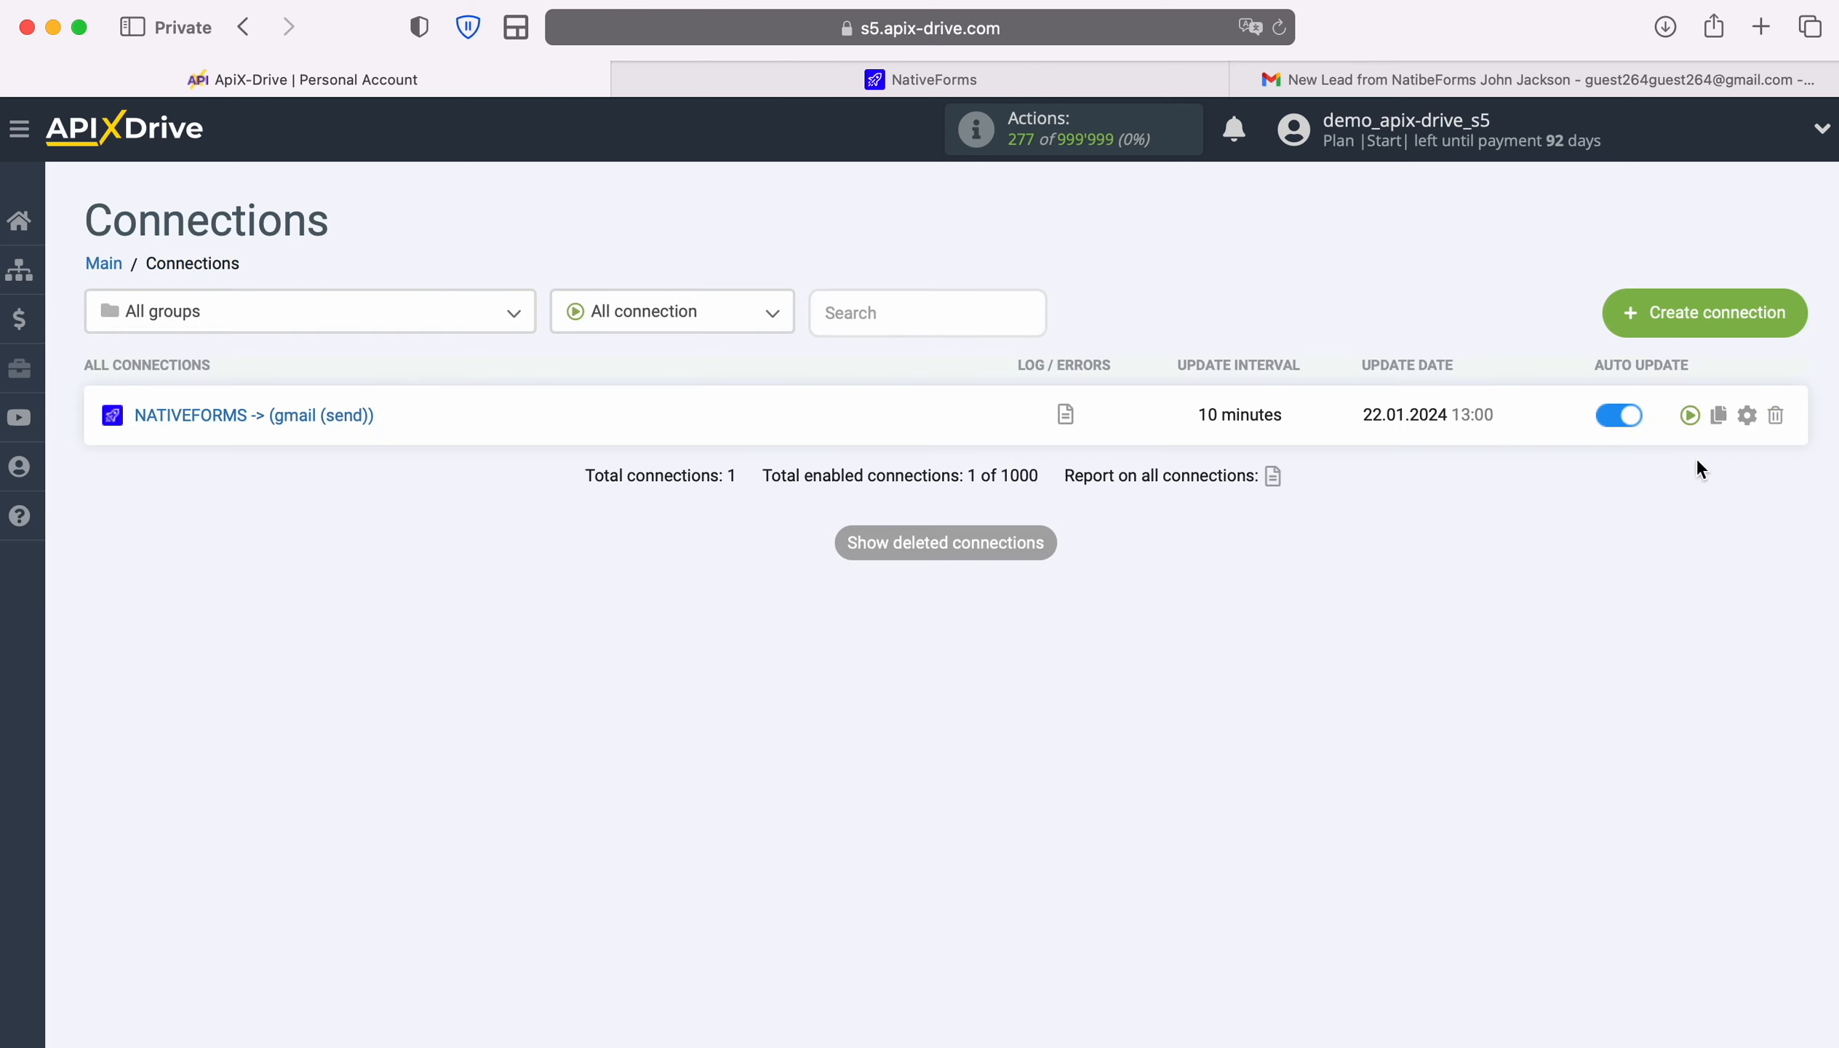
Set the connection's update interval to 5 minutes and save the settings
{"action": "left_click", "coordinate": [1749, 414]}
{"action": "left_click", "coordinate": [1041, 600]}
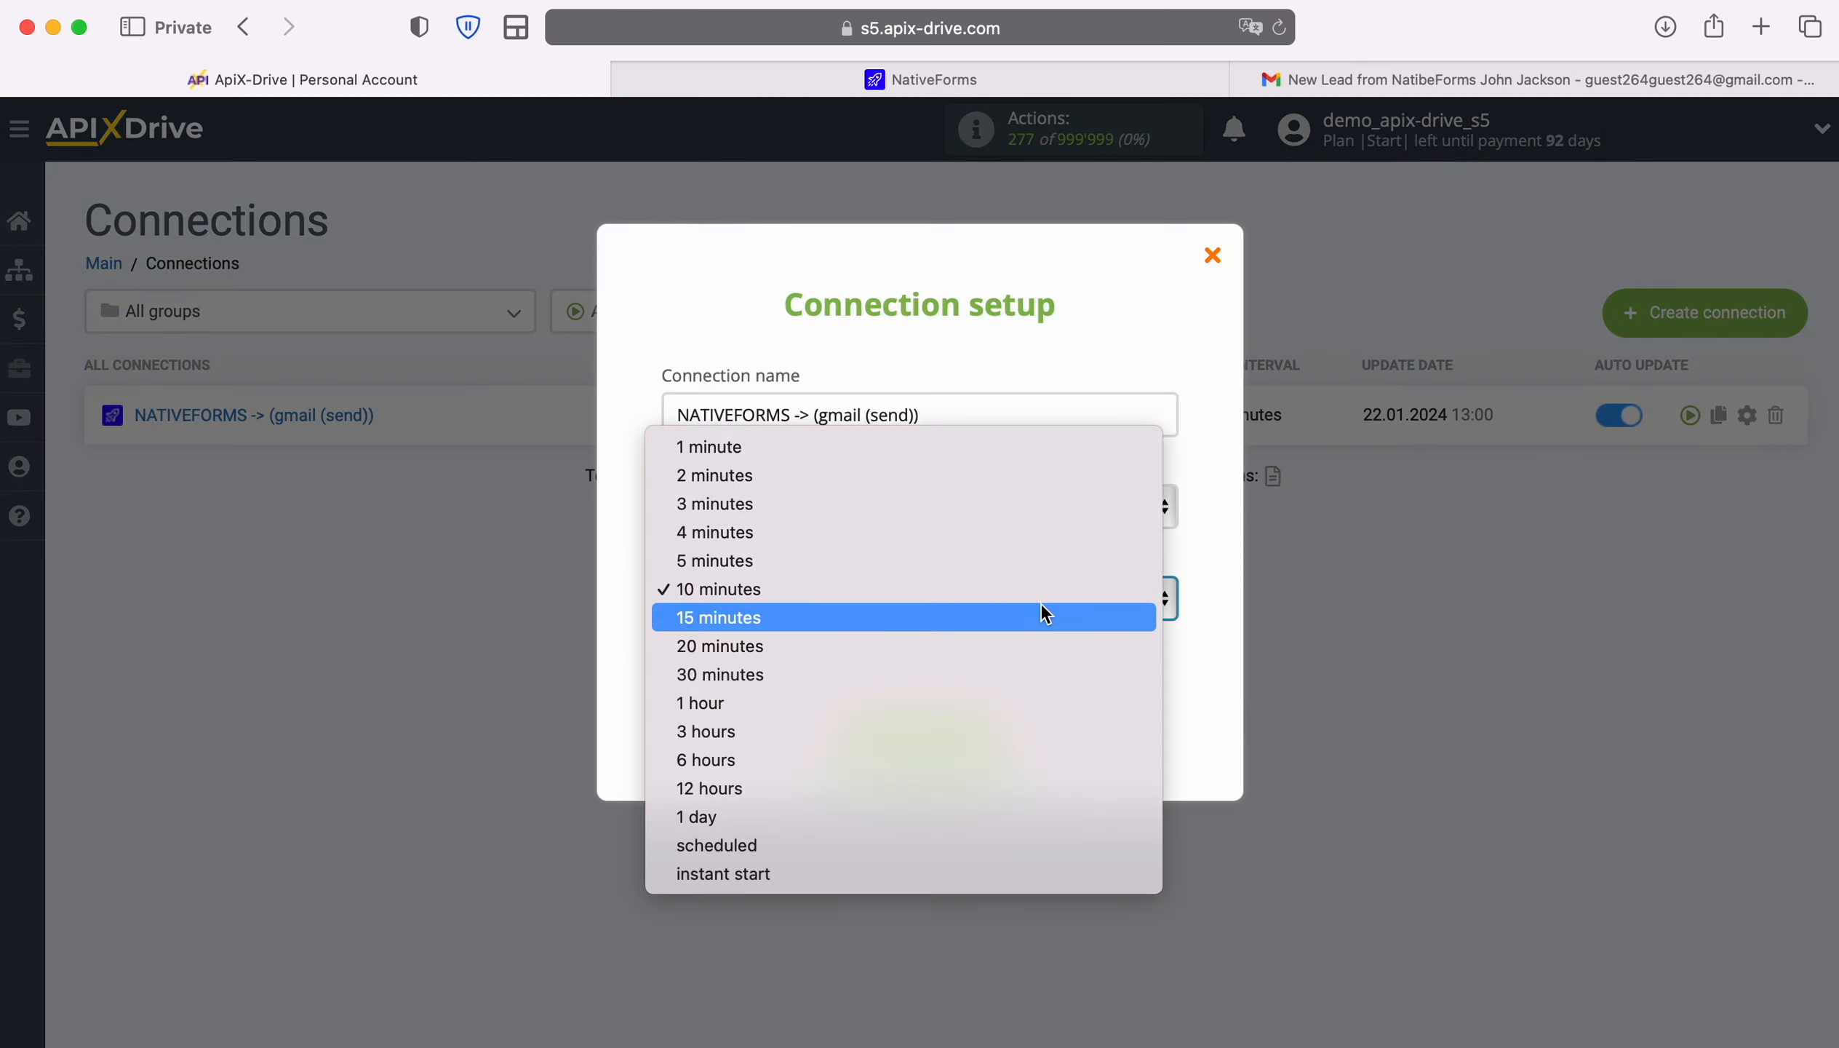
{"action": "left_click", "coordinate": [1008, 563]}
{"action": "left_click", "coordinate": [1003, 735]}
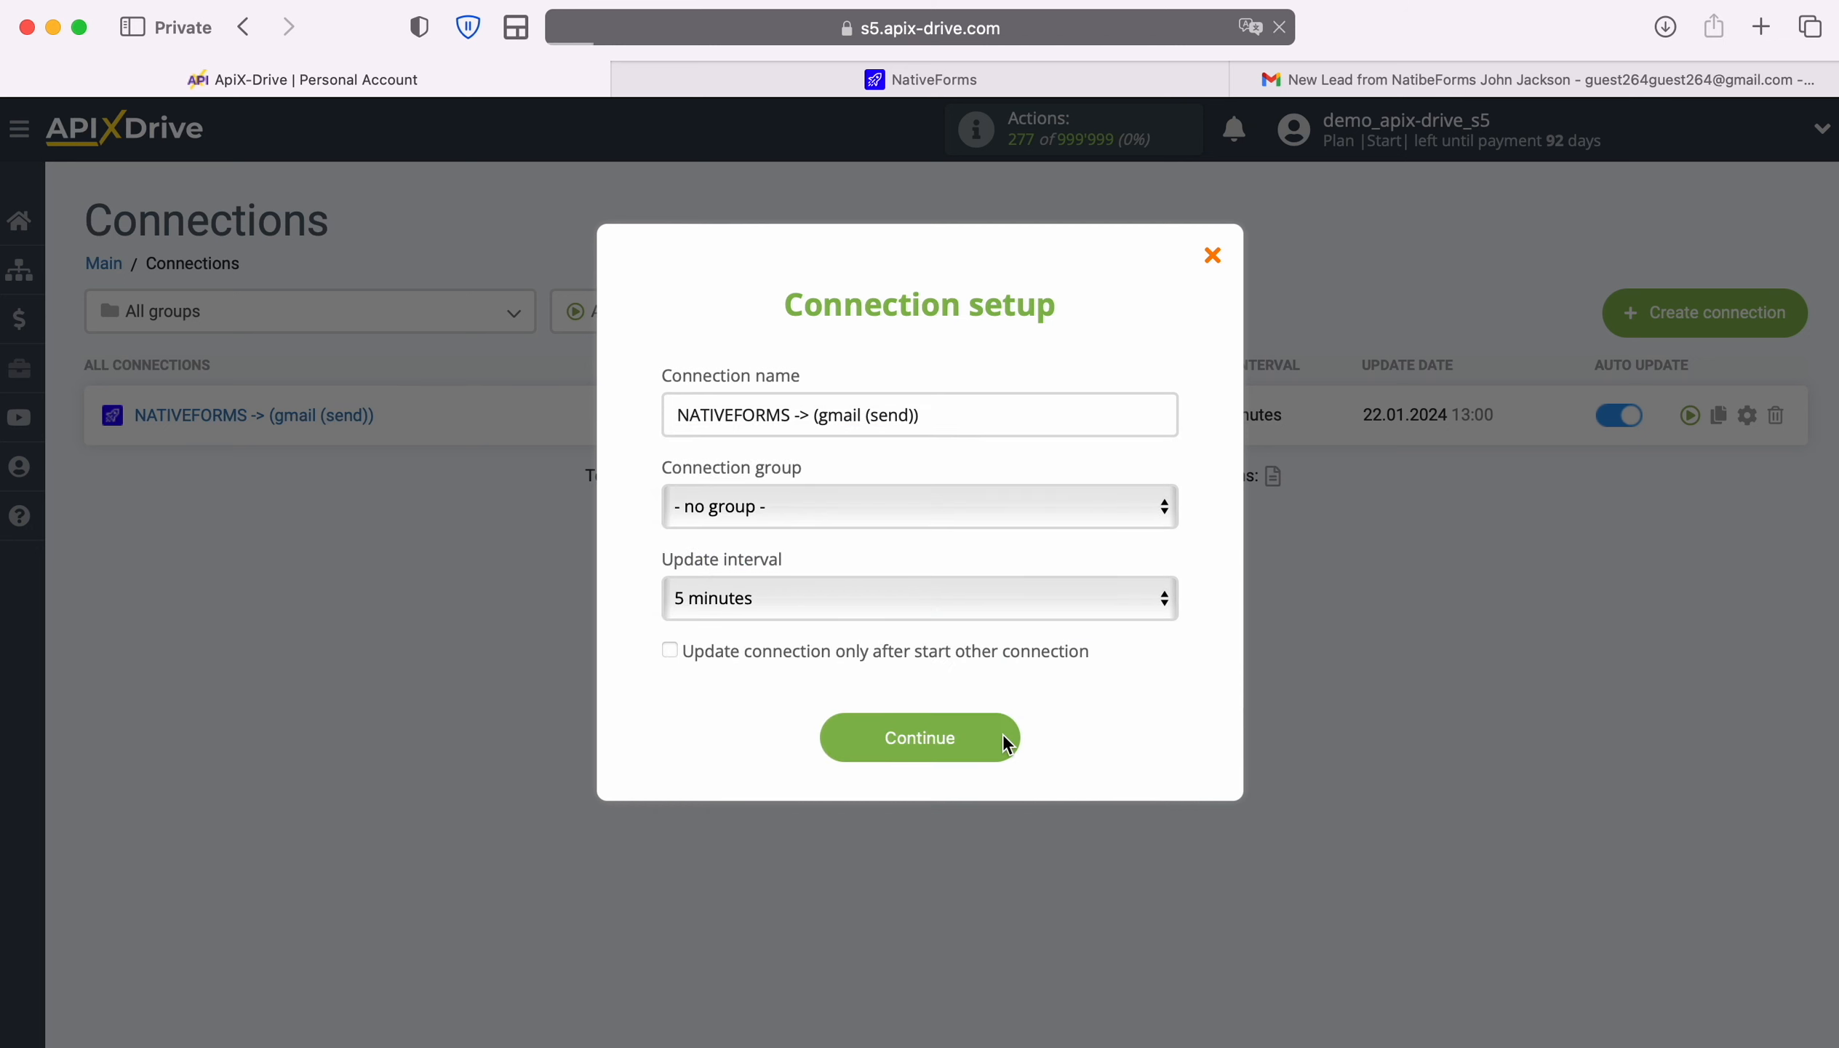